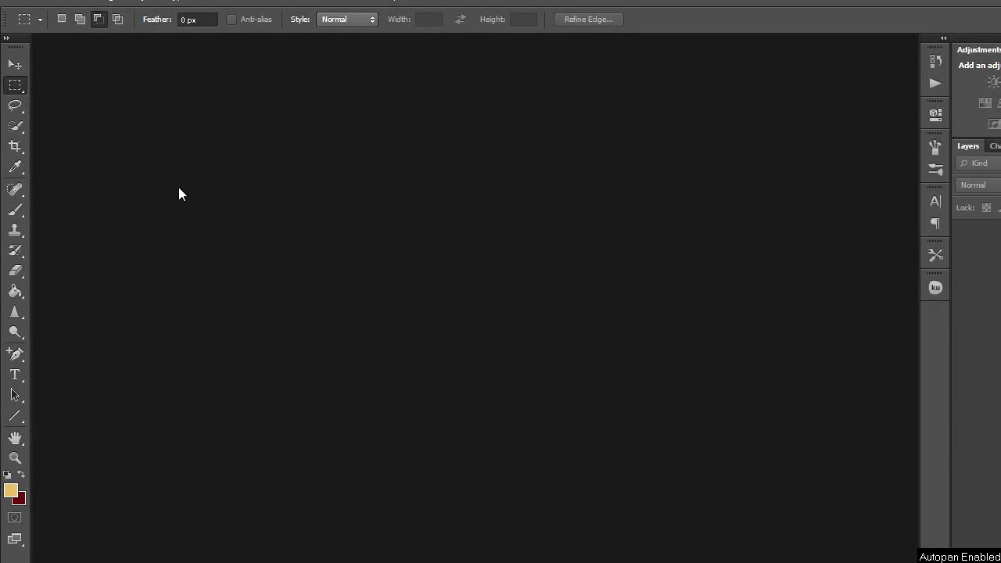
Step: Create a new white-background document 1280 × 720 pixels
left_click(43, 11)
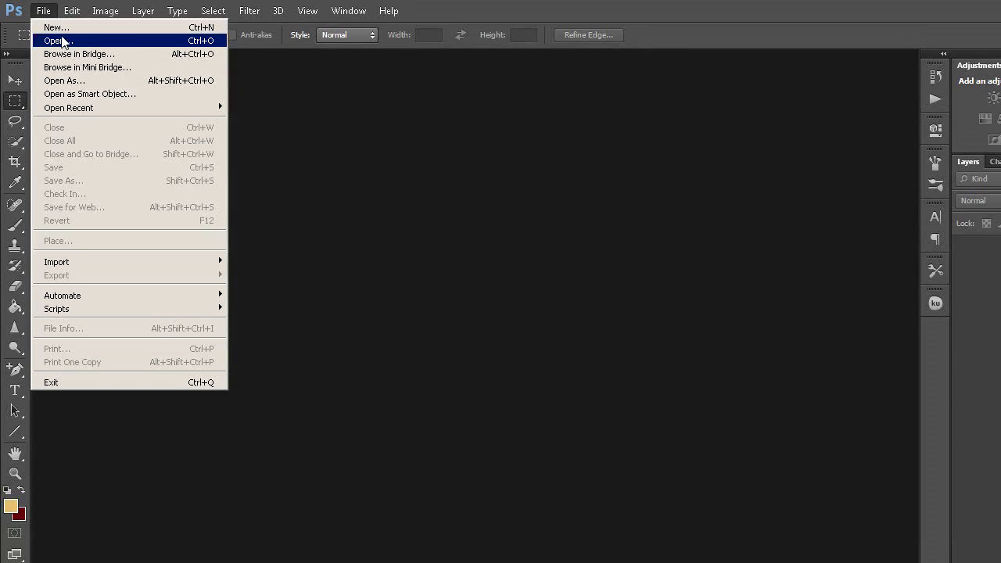
left_click(64, 29)
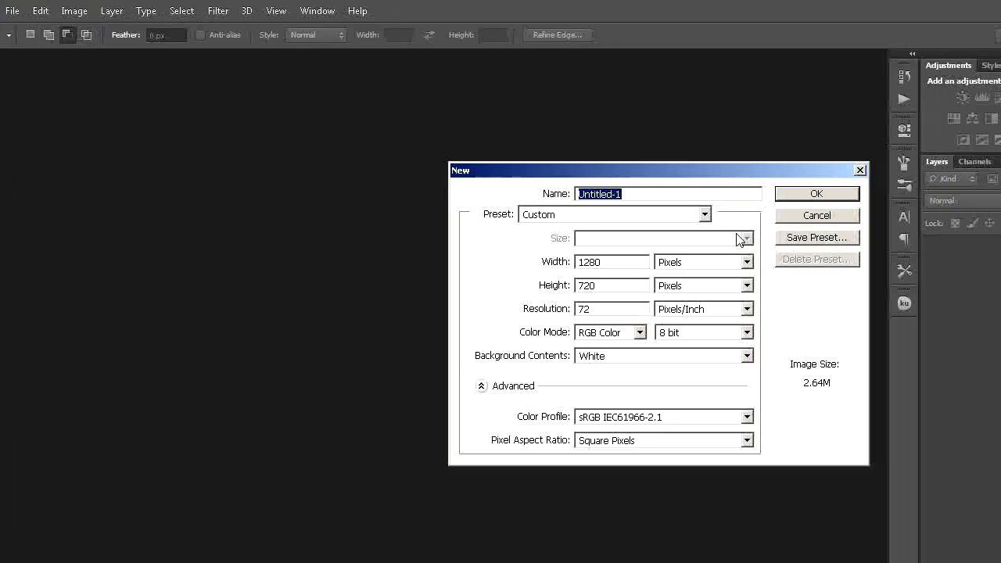
left_click(829, 193)
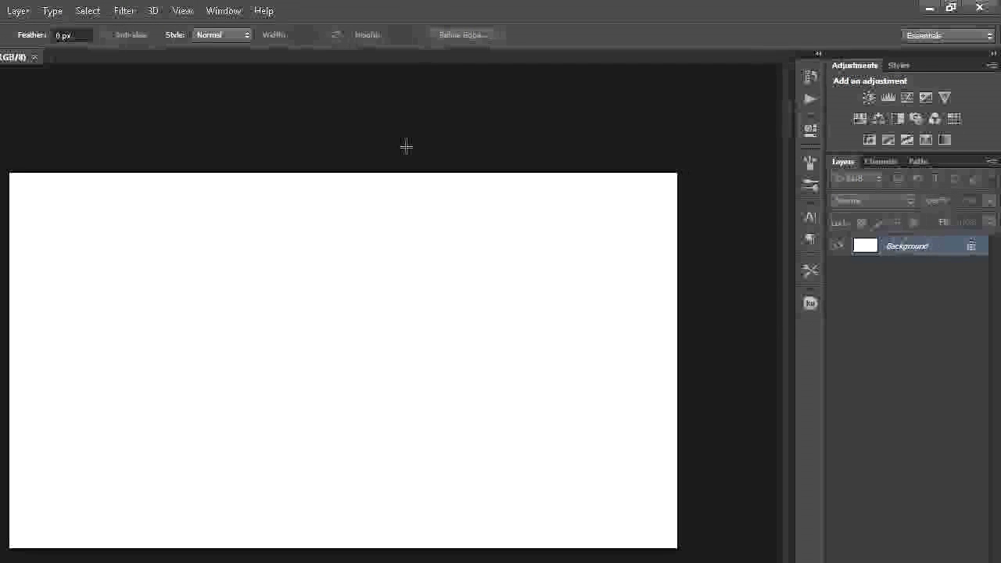
Step: Add a horizontal guide at 50%
left_click(260, 10)
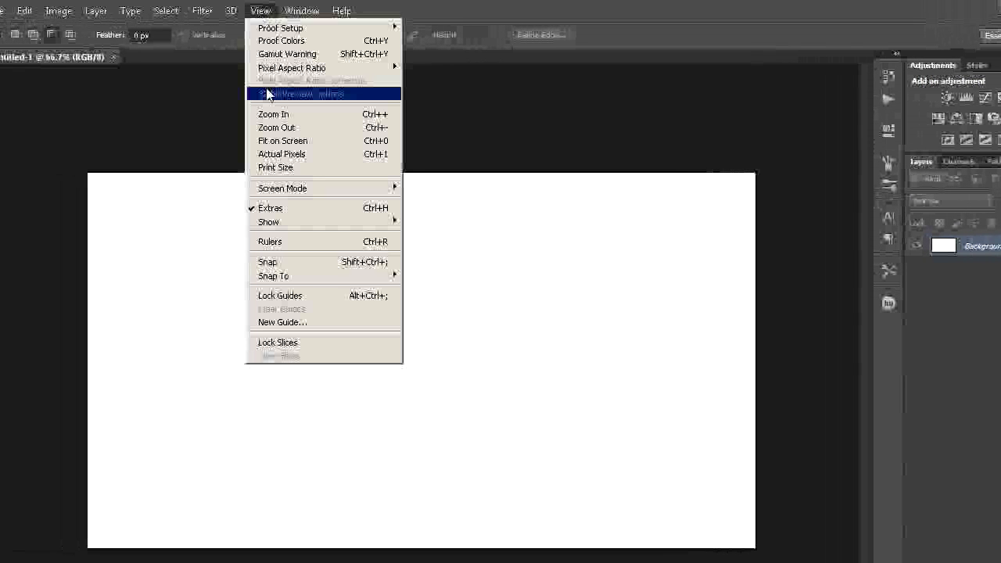
left_click(295, 323)
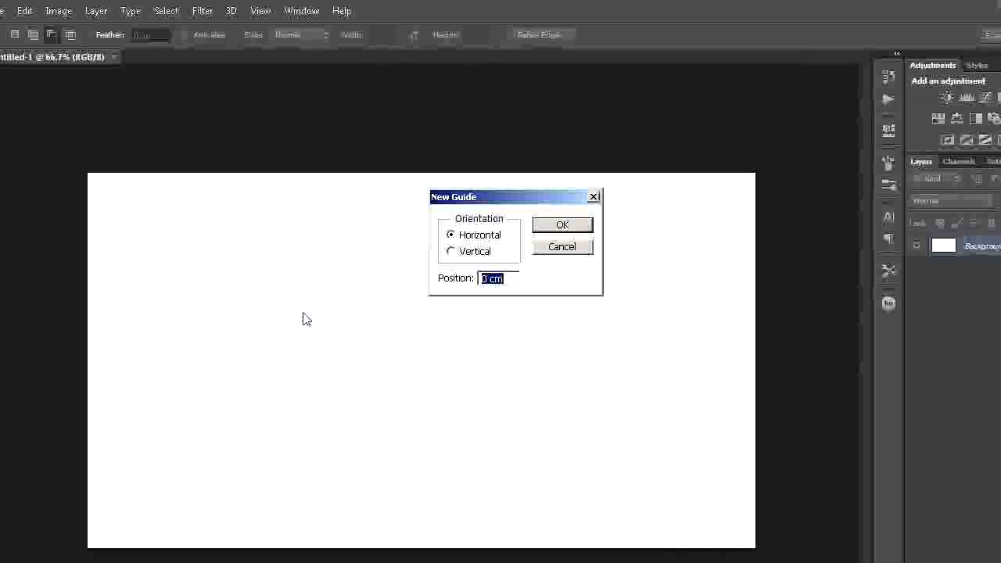
type("%")
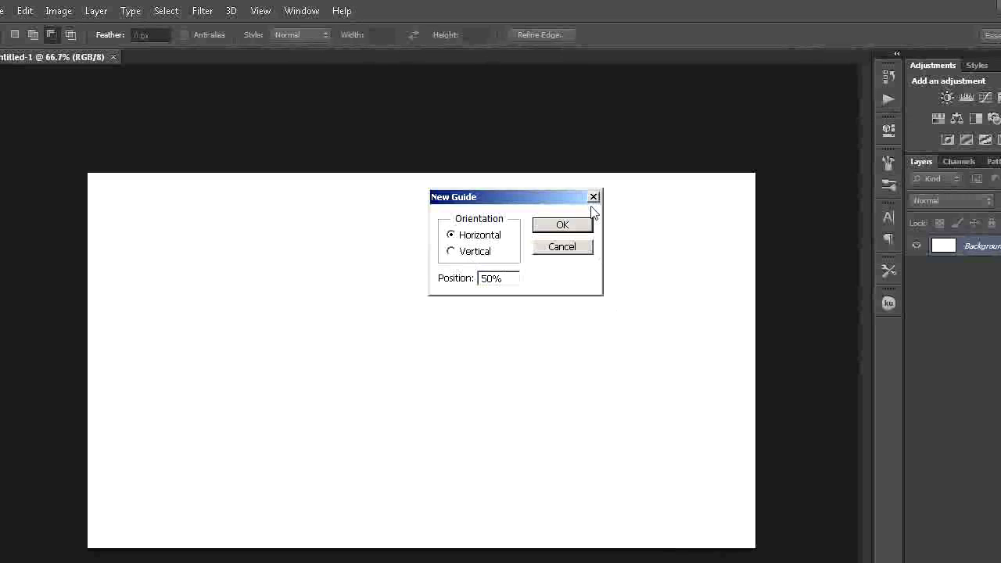
left_click(563, 225)
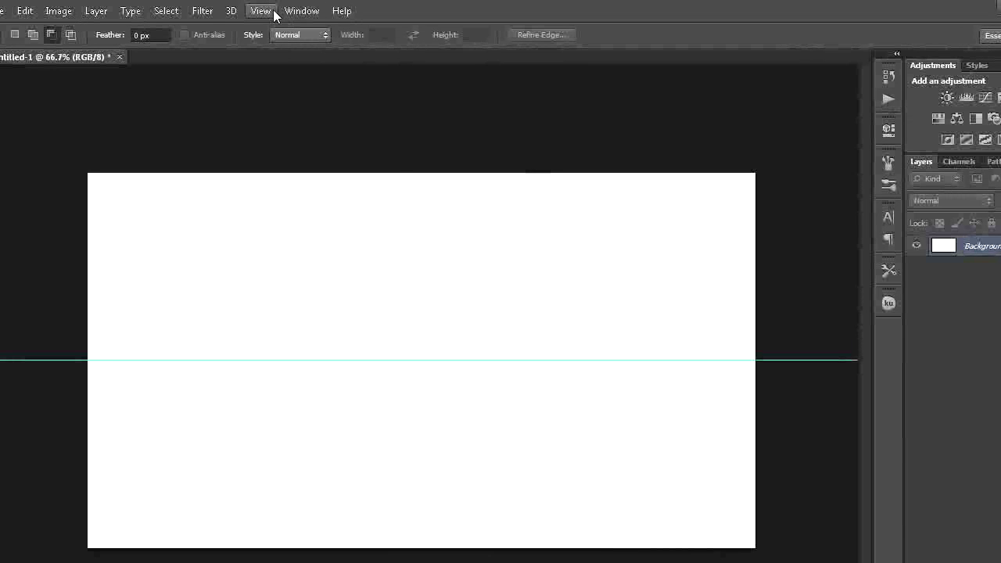
Step: Add a vertical guide at 50%
left_click(261, 11)
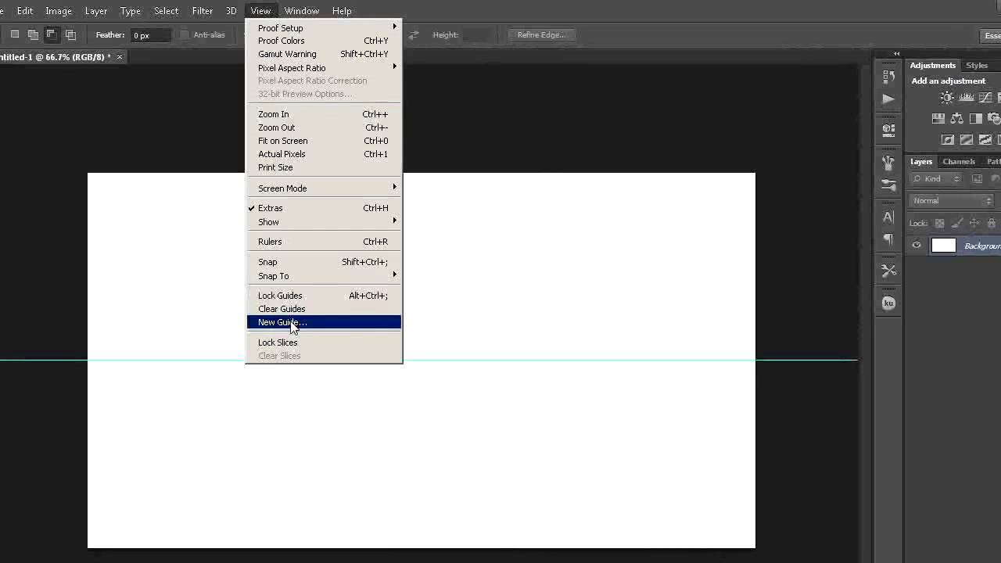
left_click(291, 323)
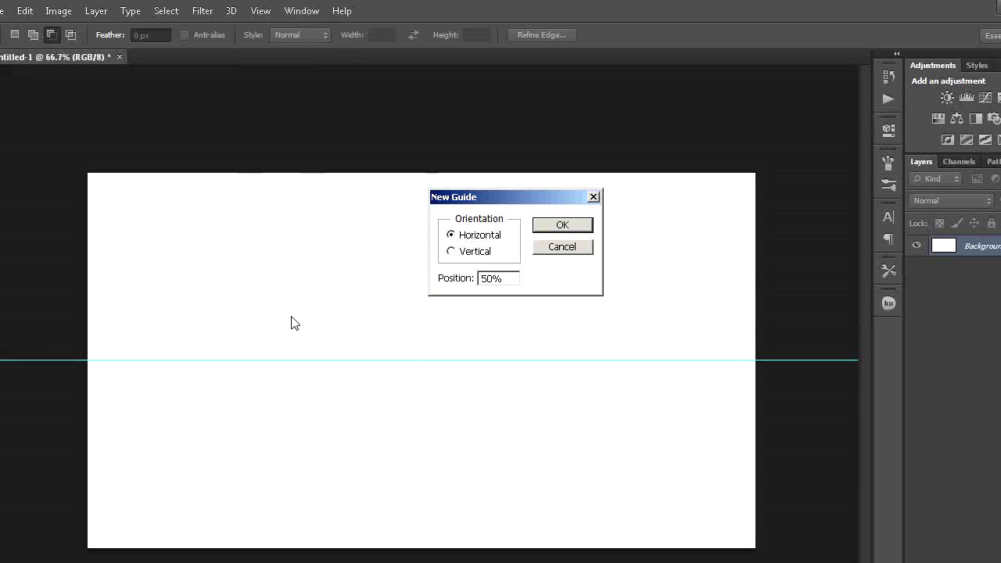
left_click(451, 253)
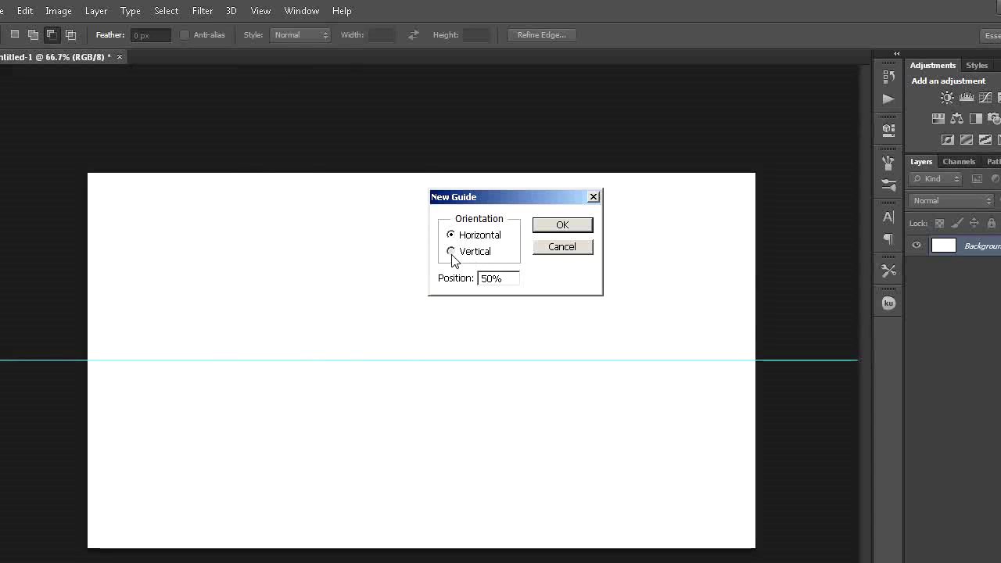
left_click(570, 228)
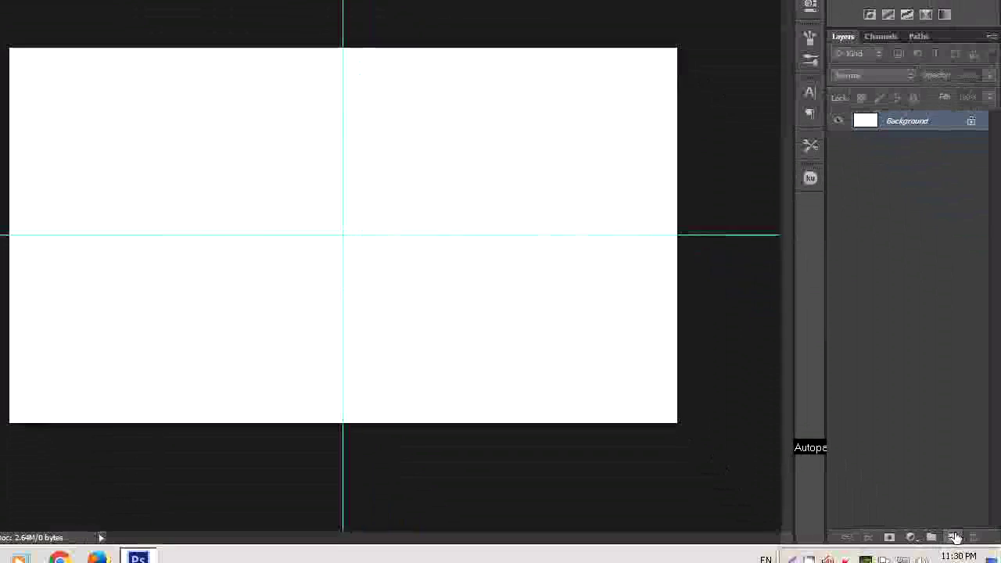
Step: On a new layer, make a rectangular selection of the canvas below the horizontal guide
left_click(952, 520)
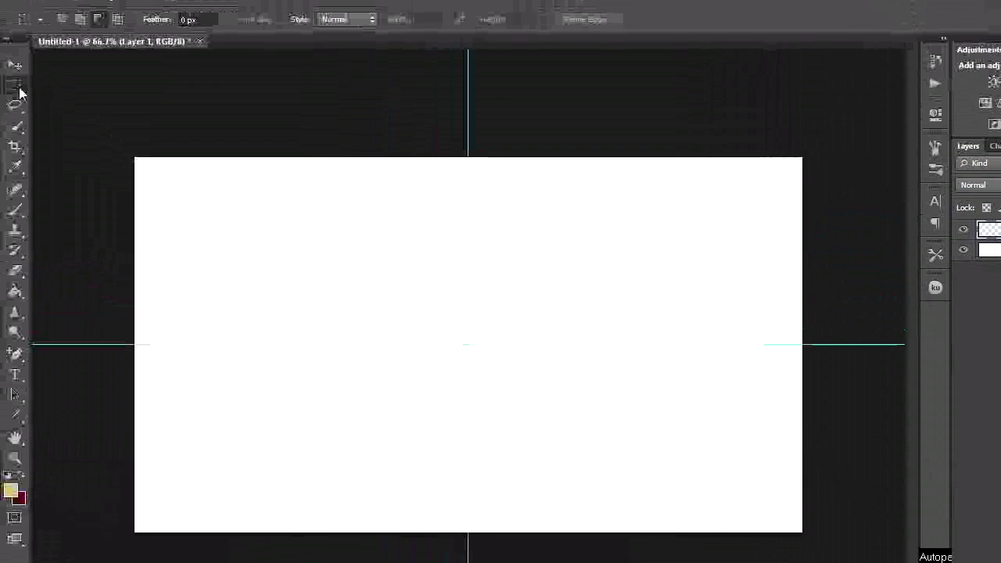
right_click(15, 100)
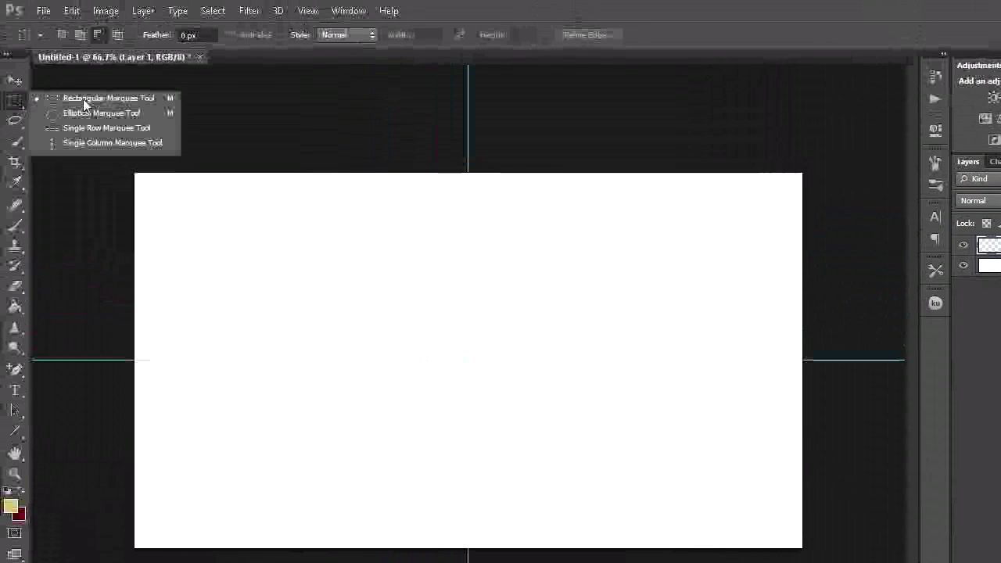
left_click(84, 104)
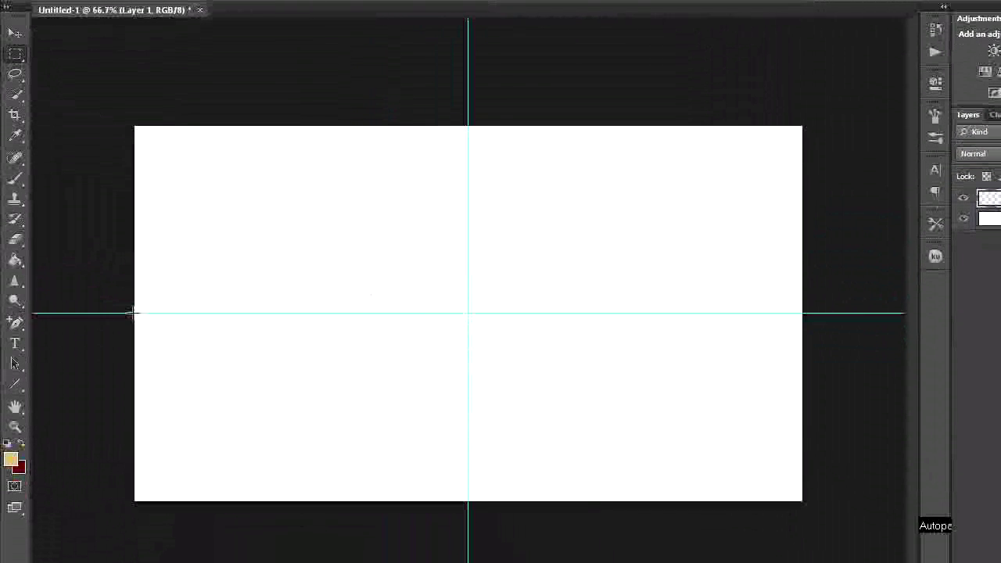
mouse_move(133, 314)
left_mouse_down()
mouse_move(748, 412)
mouse_move(742, 406)
left_mouse_up()
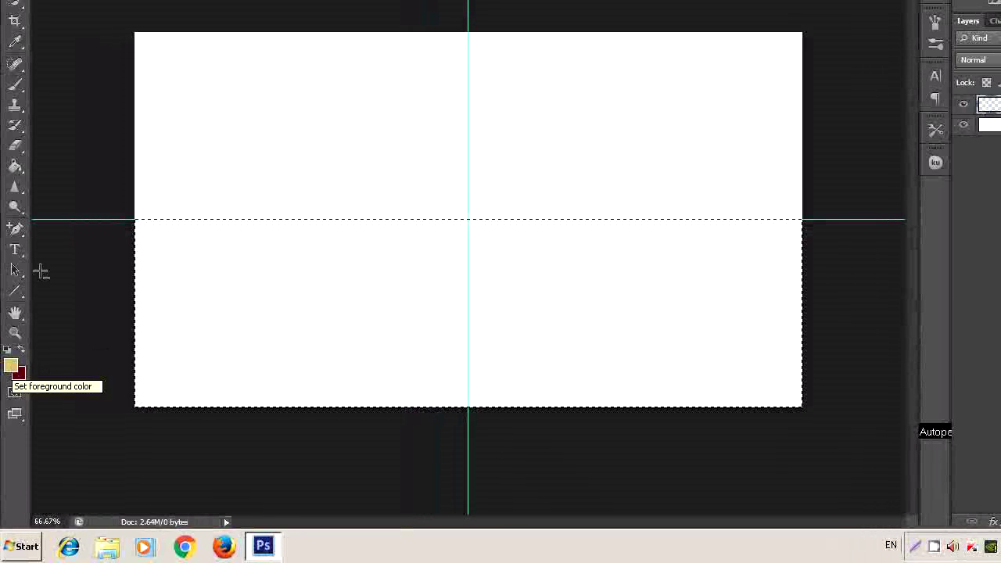
Step: Fill the bottom-half selection with the tan foreground colour
left_click(71, 10)
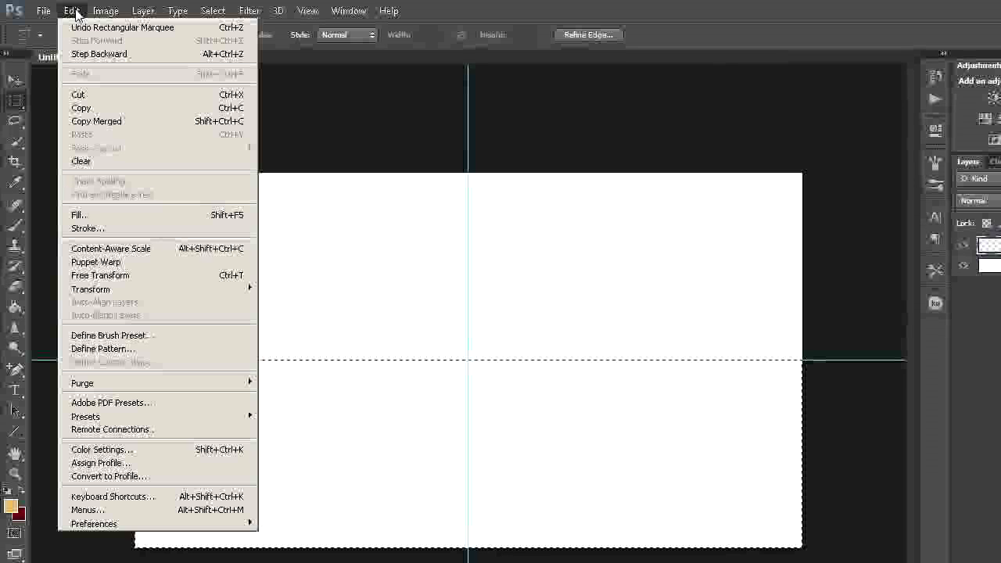
left_click(81, 214)
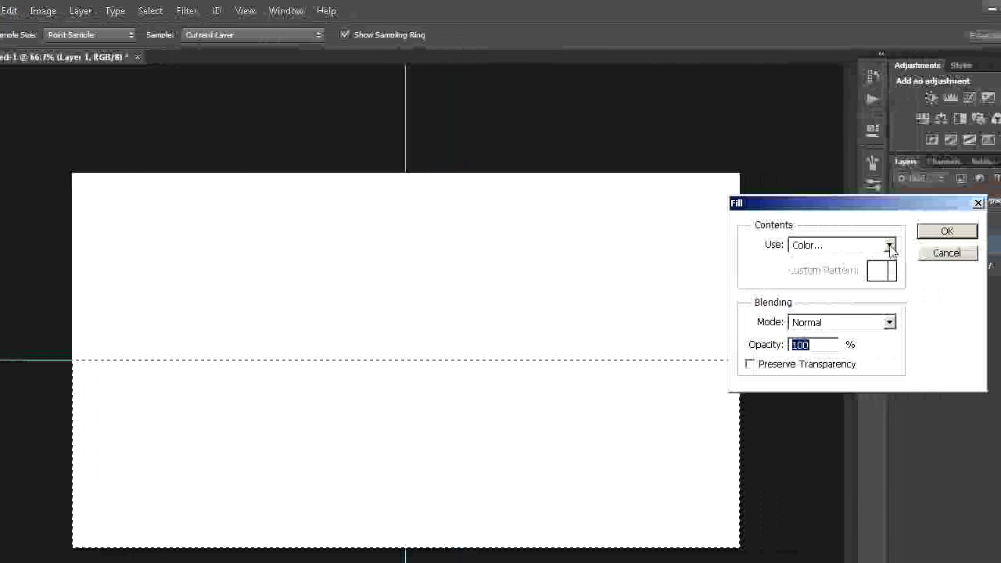
left_click(889, 244)
left_click(821, 259)
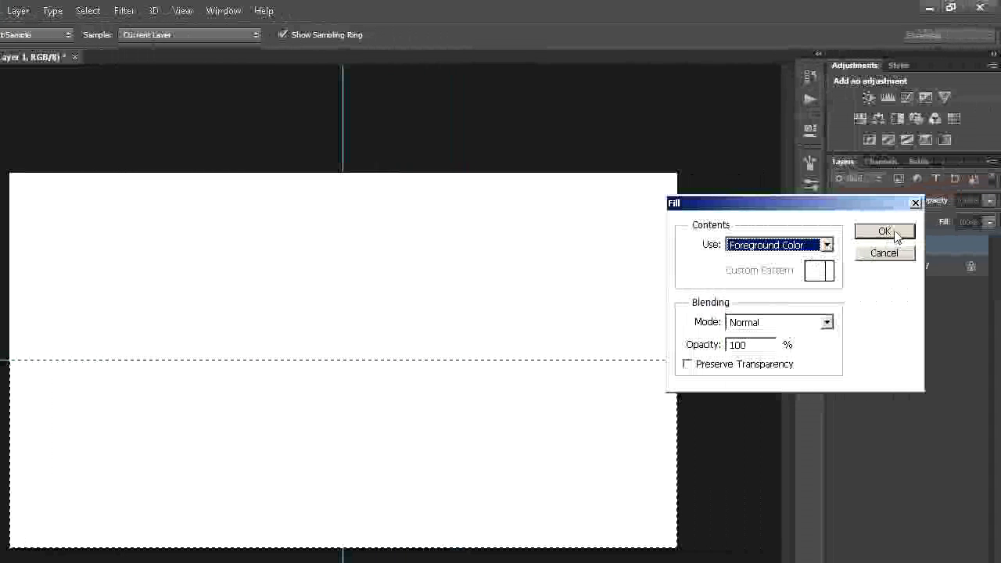
left_click(884, 231)
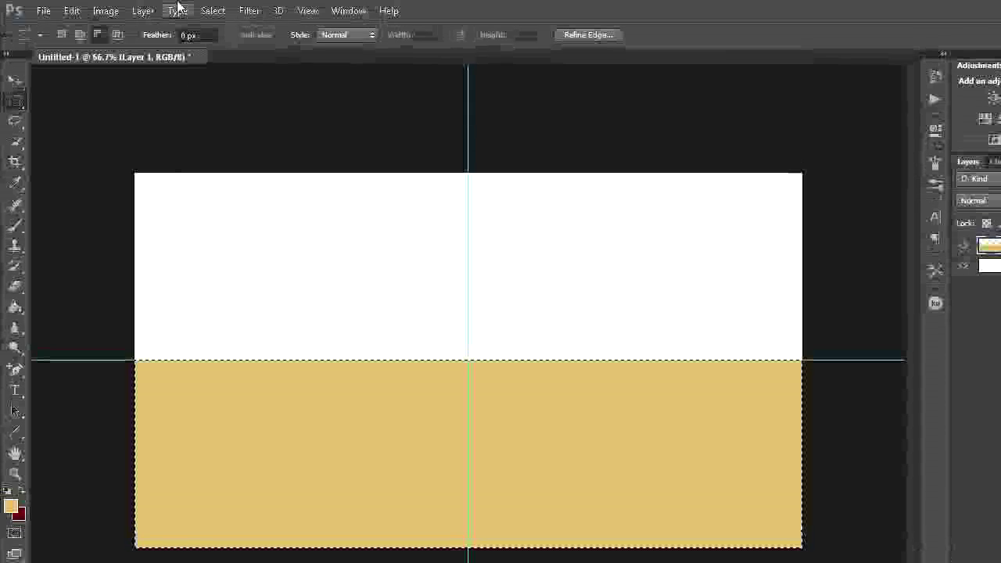
Step: Invert the selection, fill the top half with the dark red background colour, and deselect
left_click(210, 10)
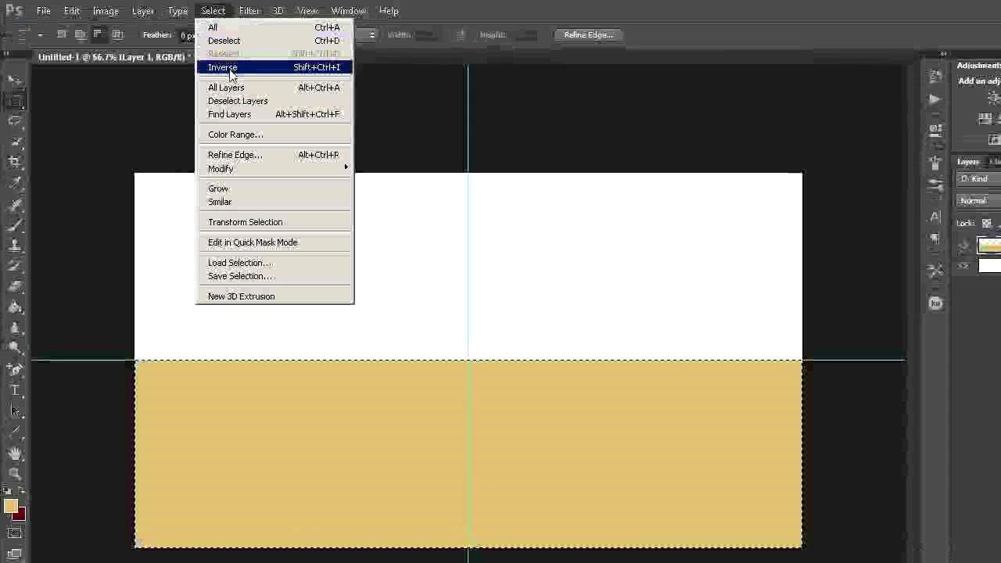
left_click(230, 69)
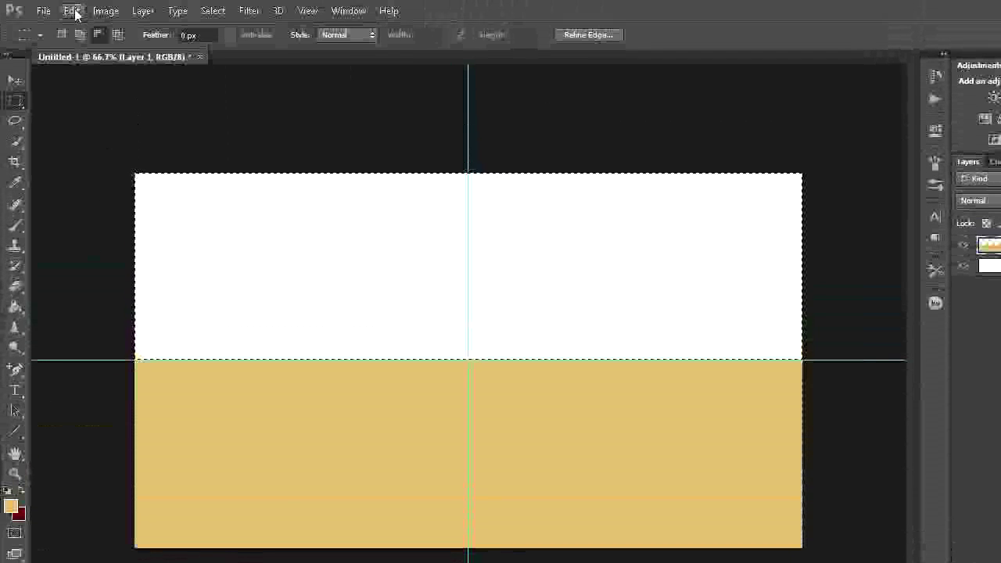
left_click(72, 11)
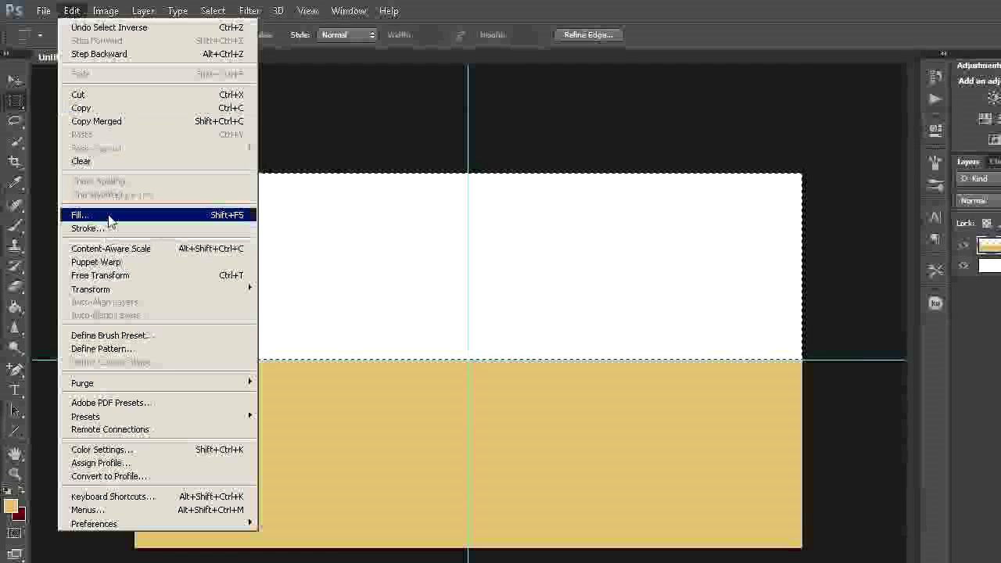
left_click(108, 222)
left_click(826, 247)
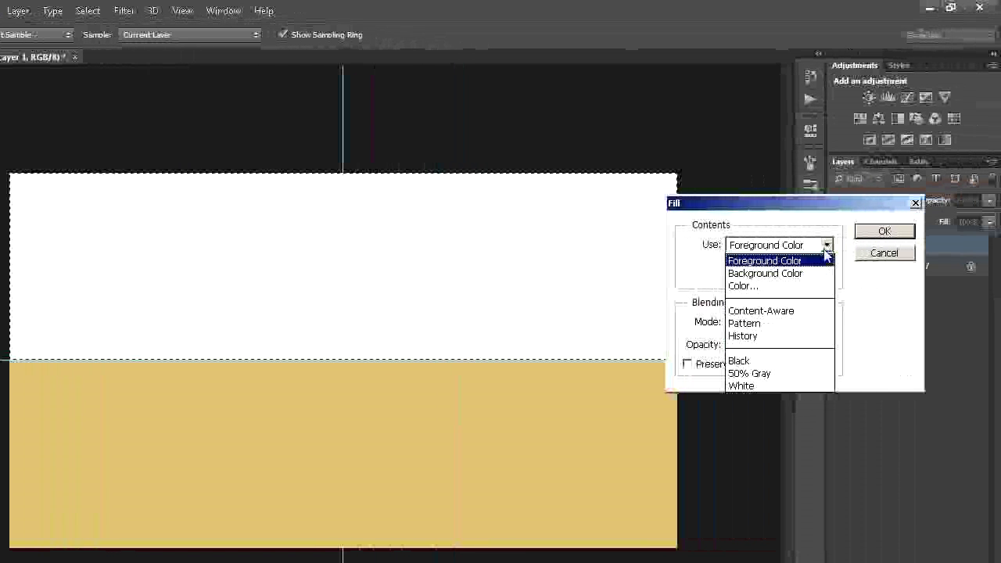
left_click(803, 275)
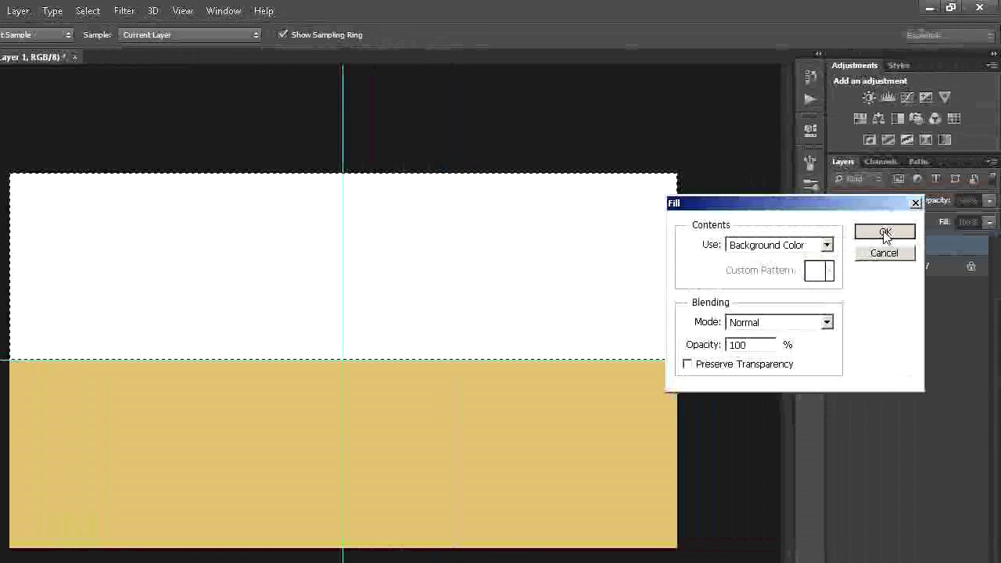
left_click(884, 233)
key("ctrl+d")
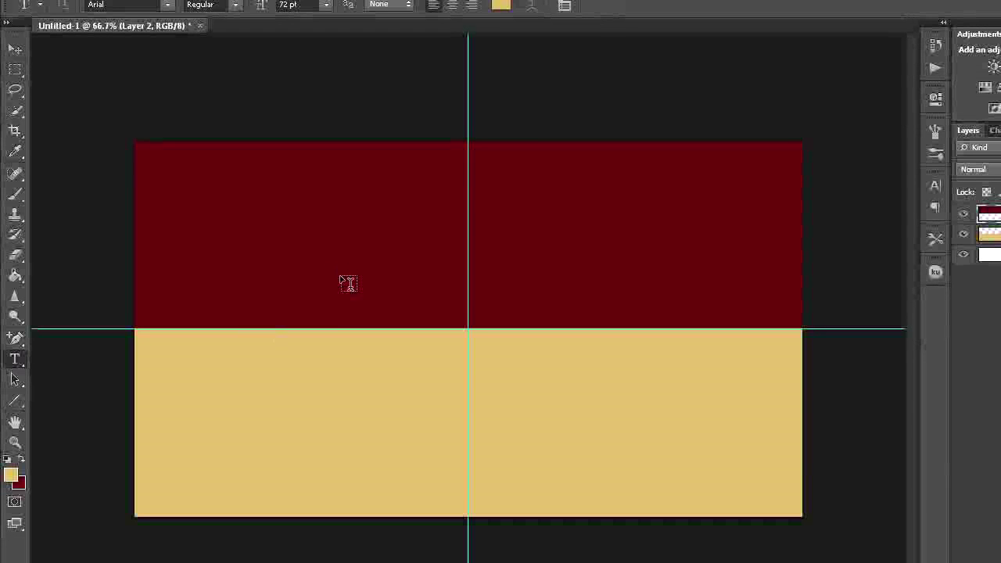
Step: Type 'Photoshop Tutorial' on the red half, then stretch it wider and taller toward centre
left_click(280, 252)
type("Photo")
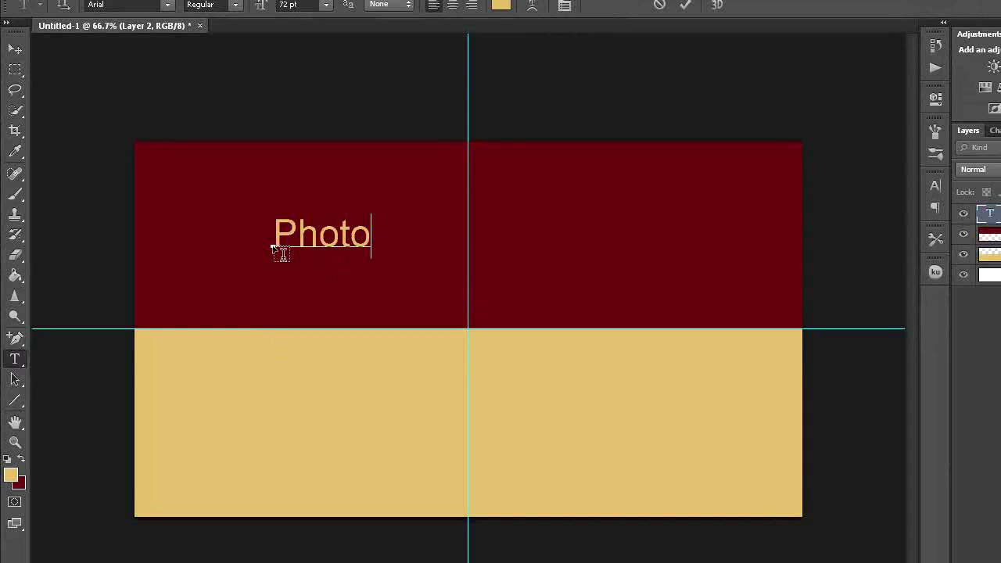
type("shop Tutorial")
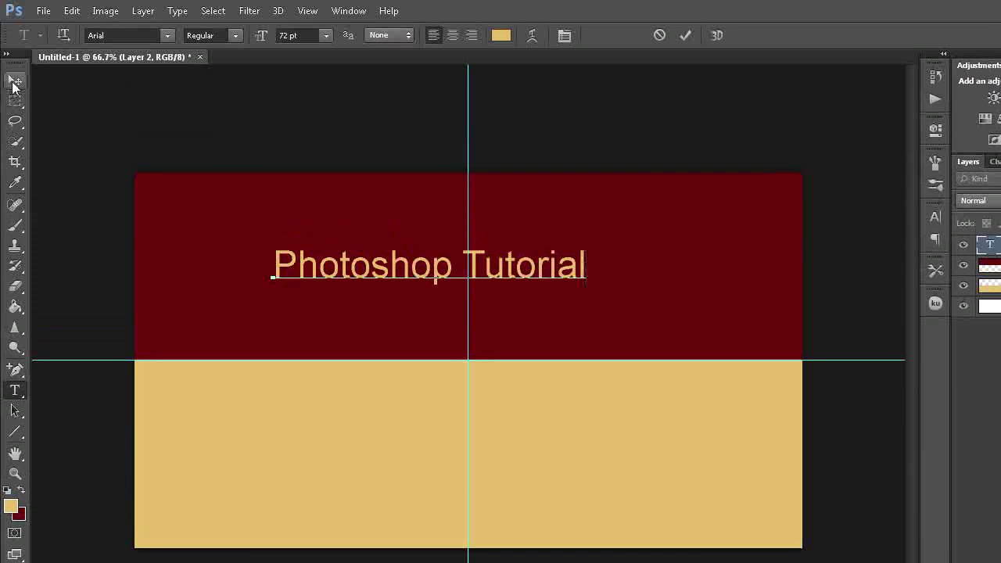
left_click(14, 81)
left_click_drag(586, 266, 644, 268)
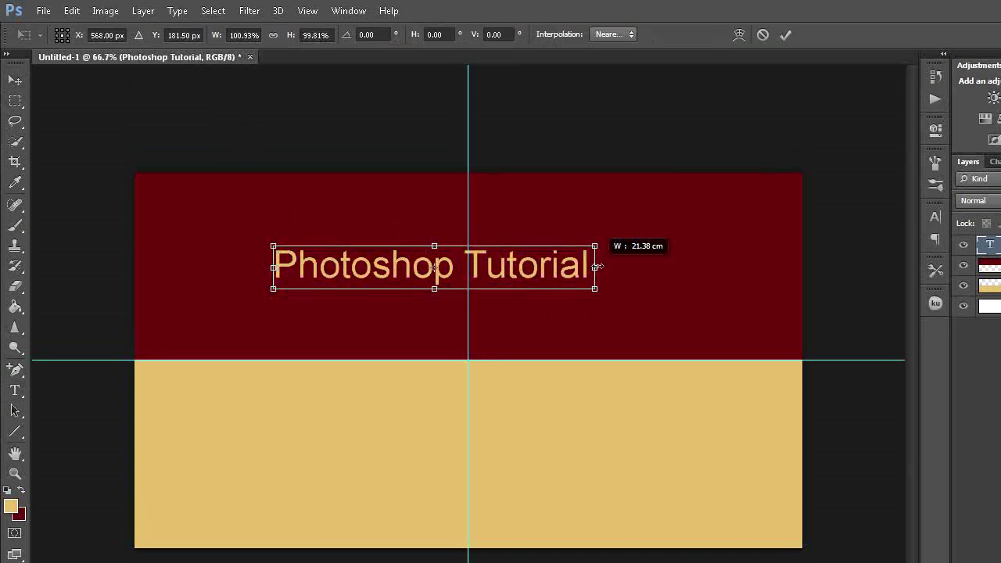
mouse_move(567, 270)
left_mouse_down()
mouse_move(585, 273)
mouse_move(576, 291)
left_mouse_up()
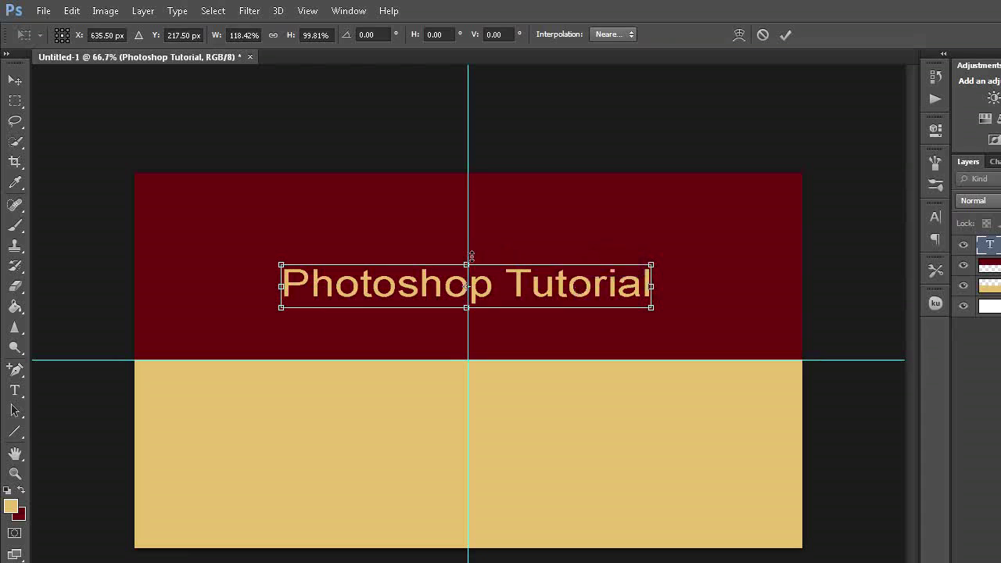
left_click_drag(469, 258, 469, 246)
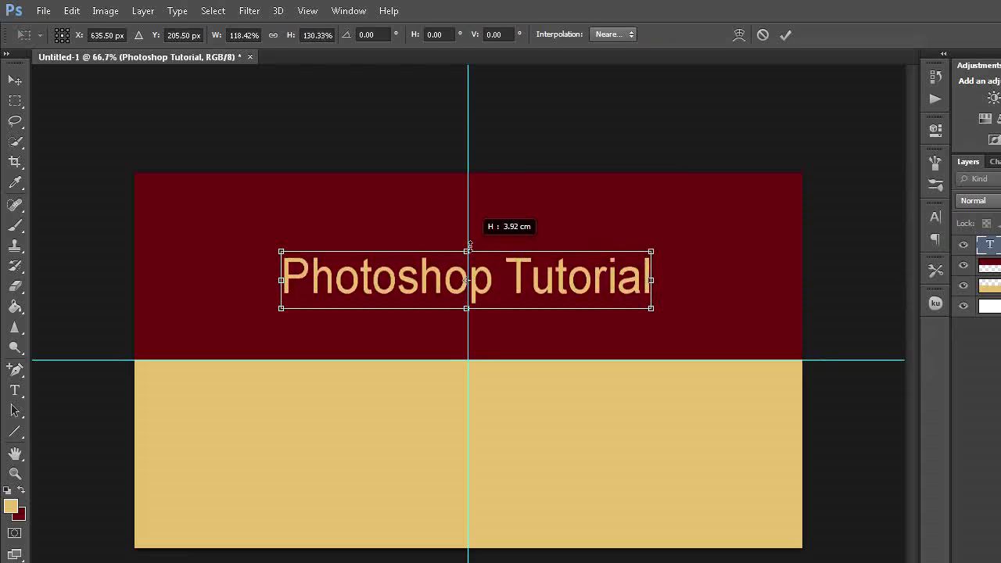
left_click(13, 102)
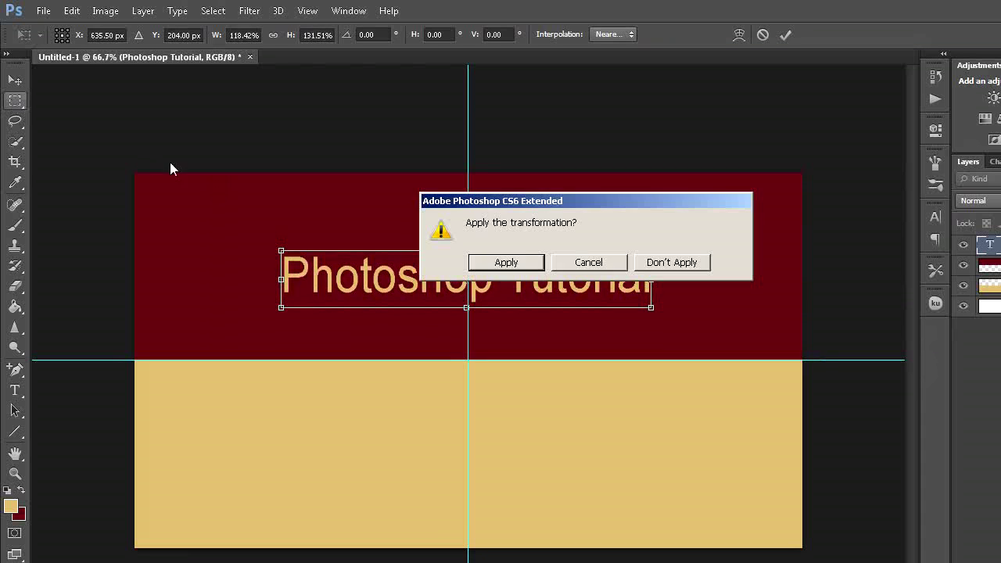
left_click(488, 264)
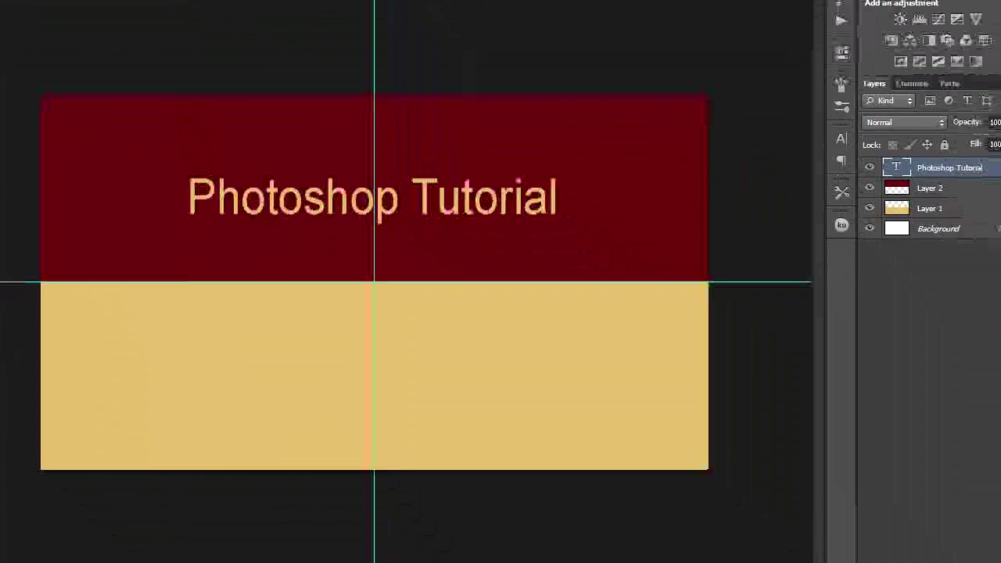
Step: Apply Bevel & Emboss and Drop Shadow layer styles to the 'Photoshop Tutorial' text
left_click(867, 523)
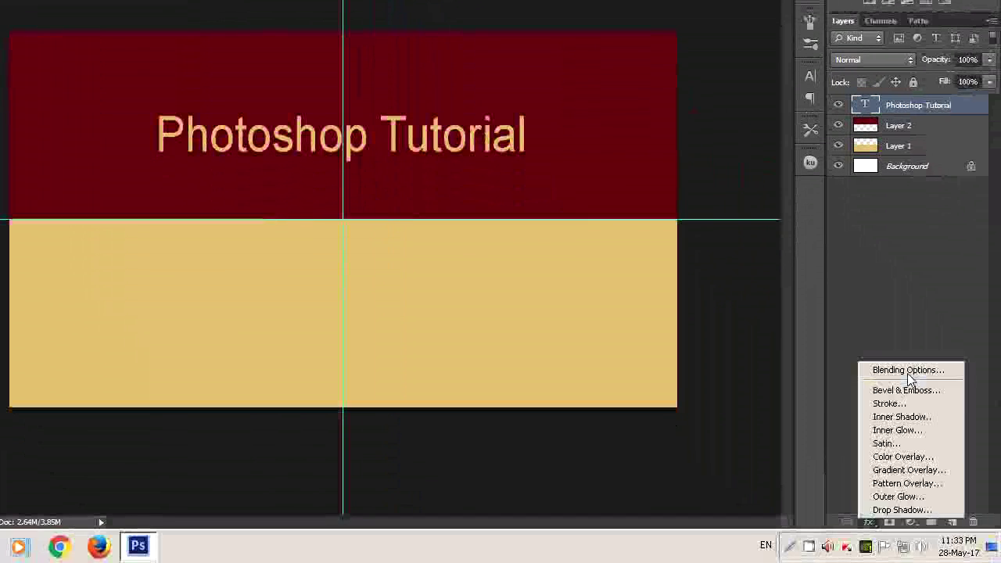
left_click(910, 370)
left_click(598, 152)
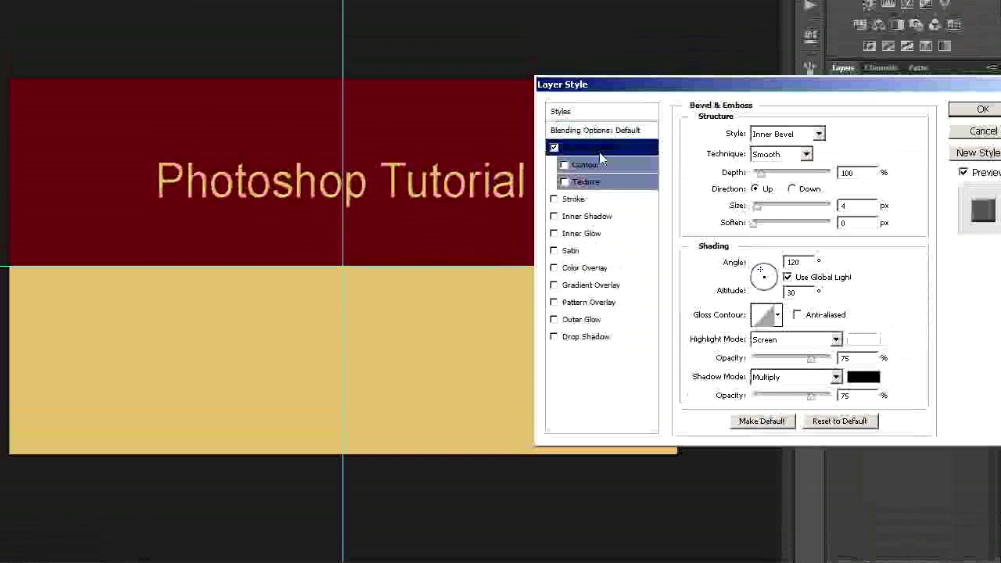
left_click(599, 340)
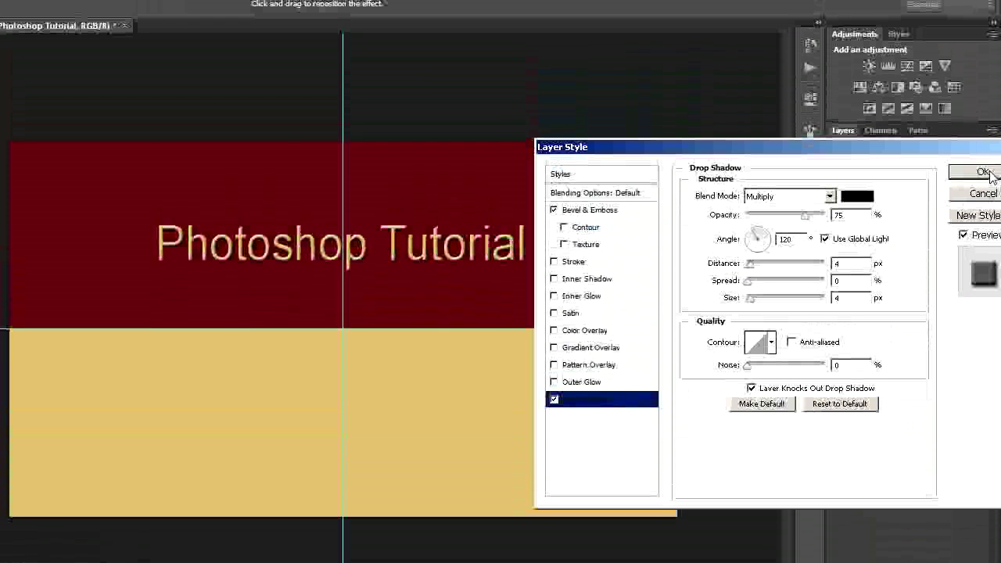
left_click(982, 172)
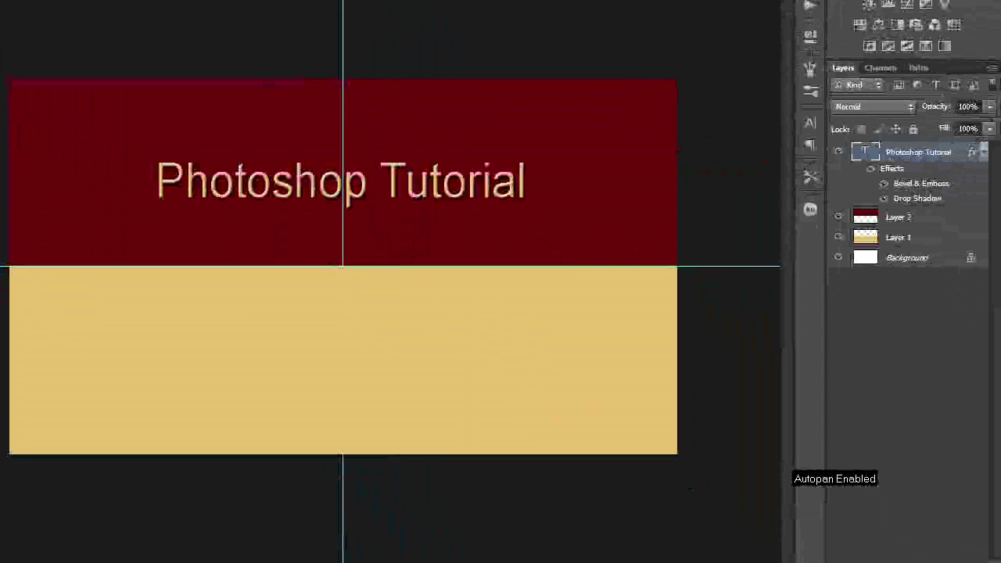
Step: Add a new layer and set the text colour to dark red 66051a
left_click(951, 522)
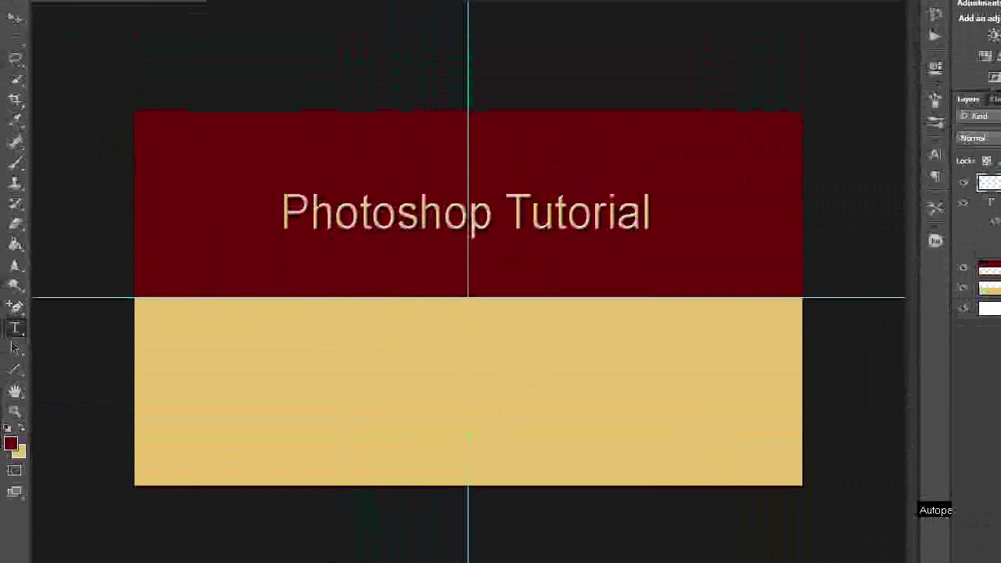
left_click(500, 36)
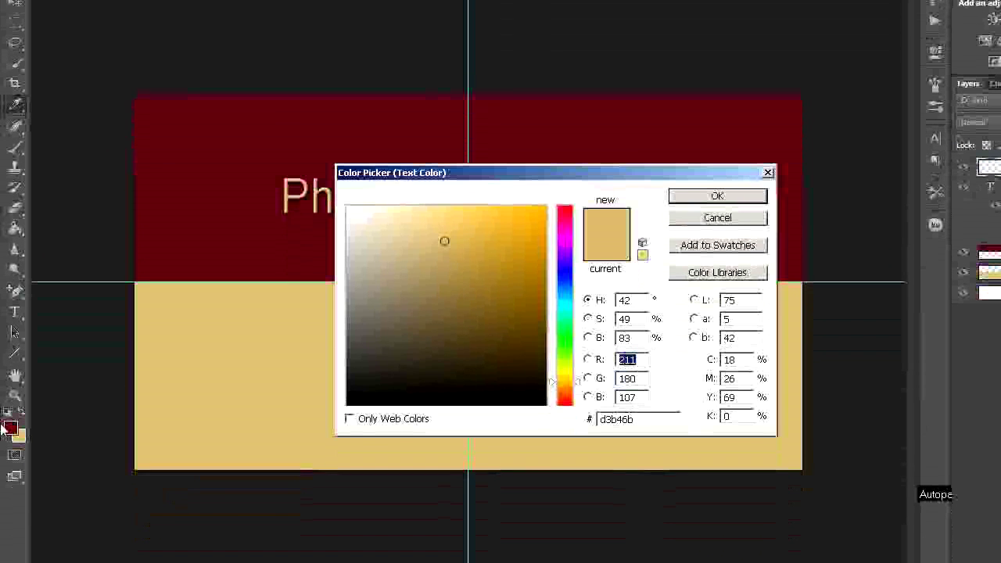
left_click(13, 408)
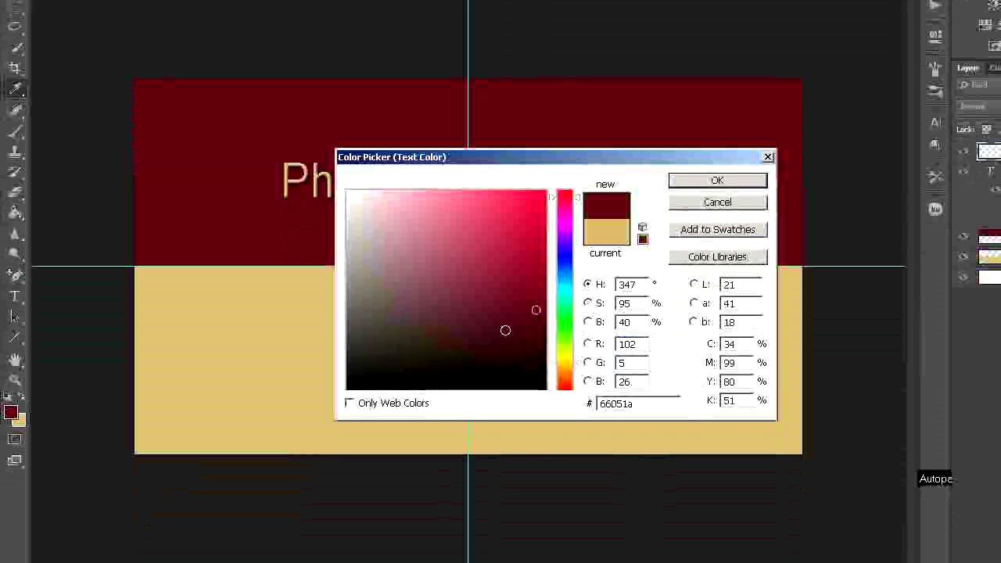
left_click(747, 186)
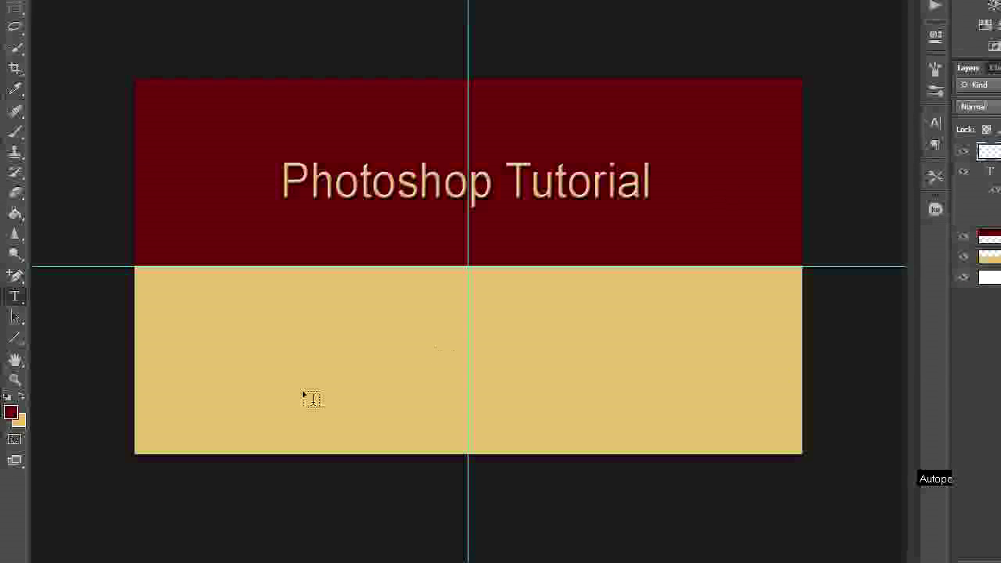
Step: Type 'For Beginners' on the tan block and stretch it wider
left_click(290, 347)
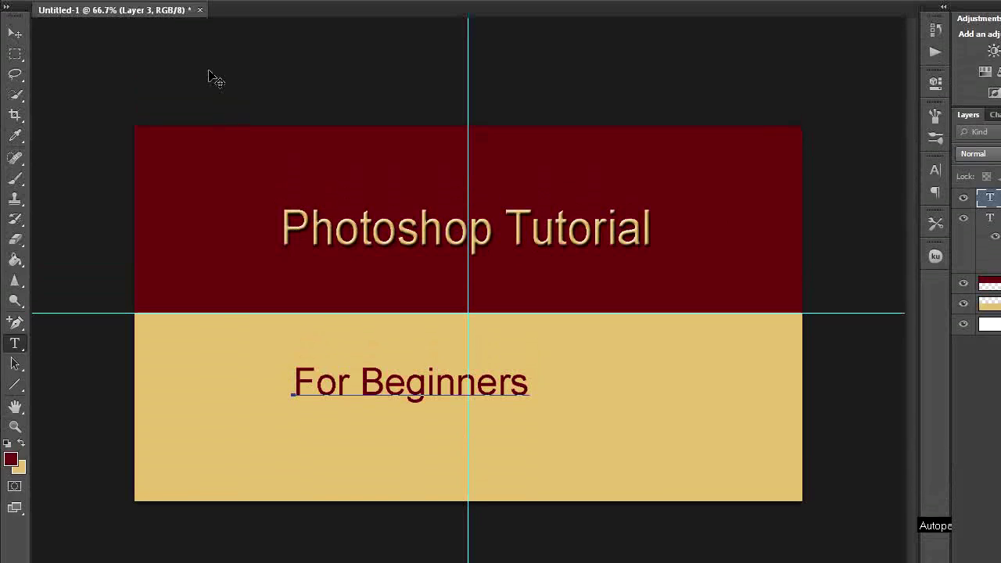
left_click(16, 81)
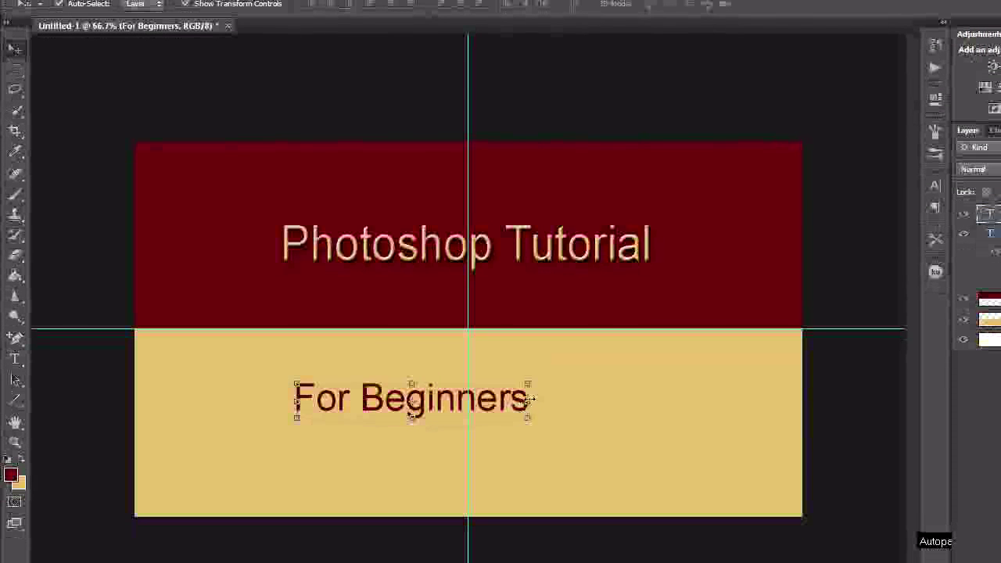
left_click_drag(530, 399, 629, 396)
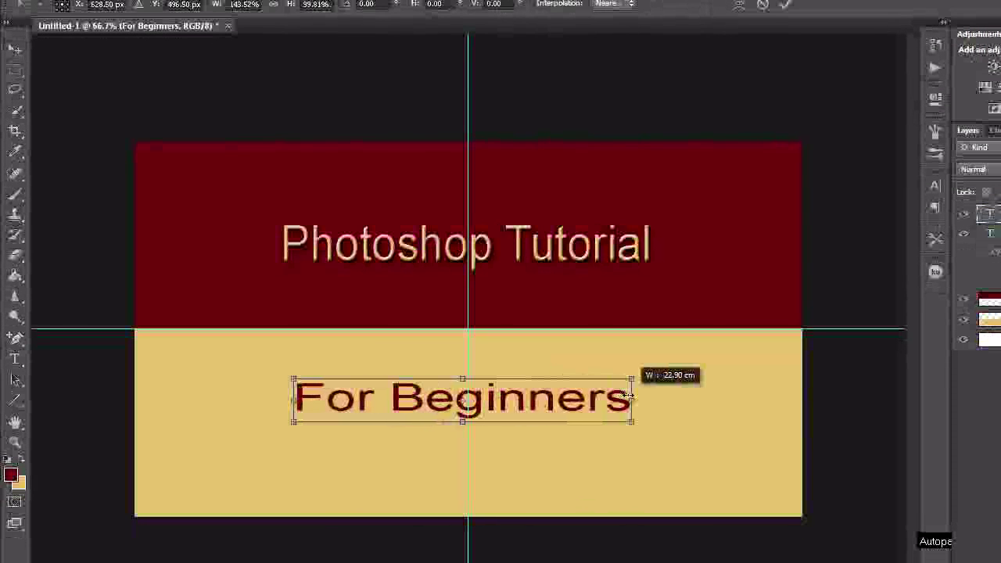
left_click(15, 100)
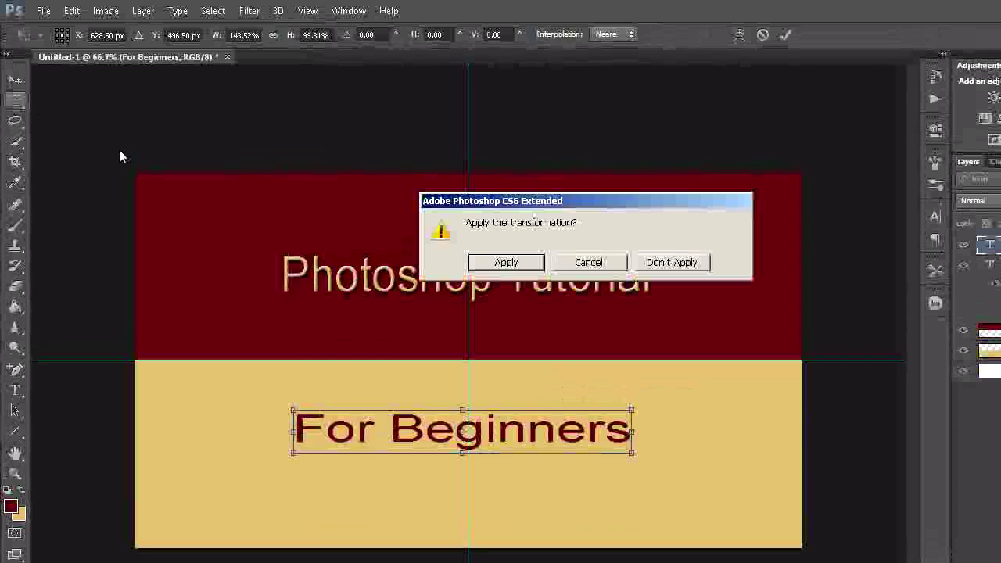
Step: Commit the widened text and paste the heading's bevel and shadow style onto 'For Beginners'
left_click(510, 263)
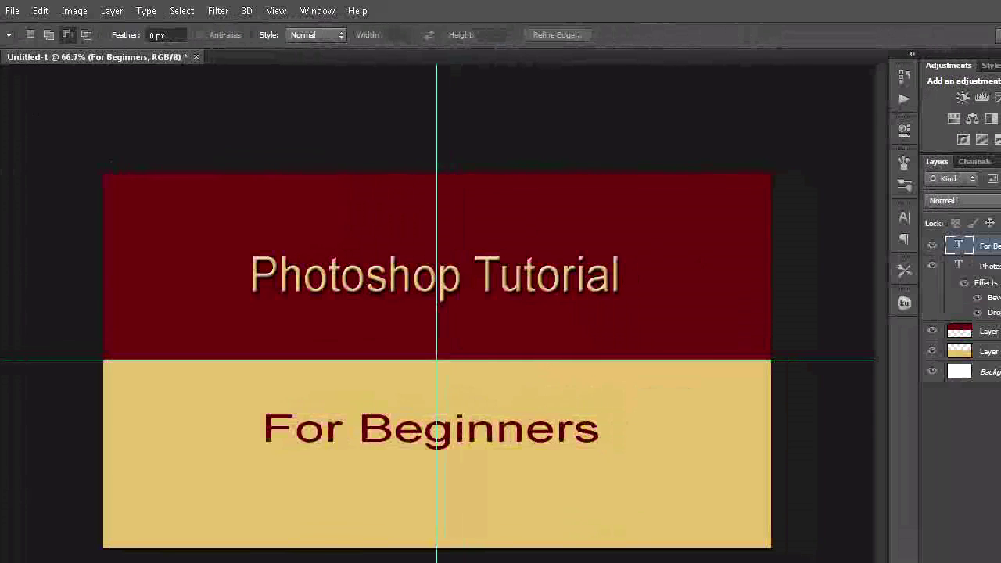
right_click(947, 270)
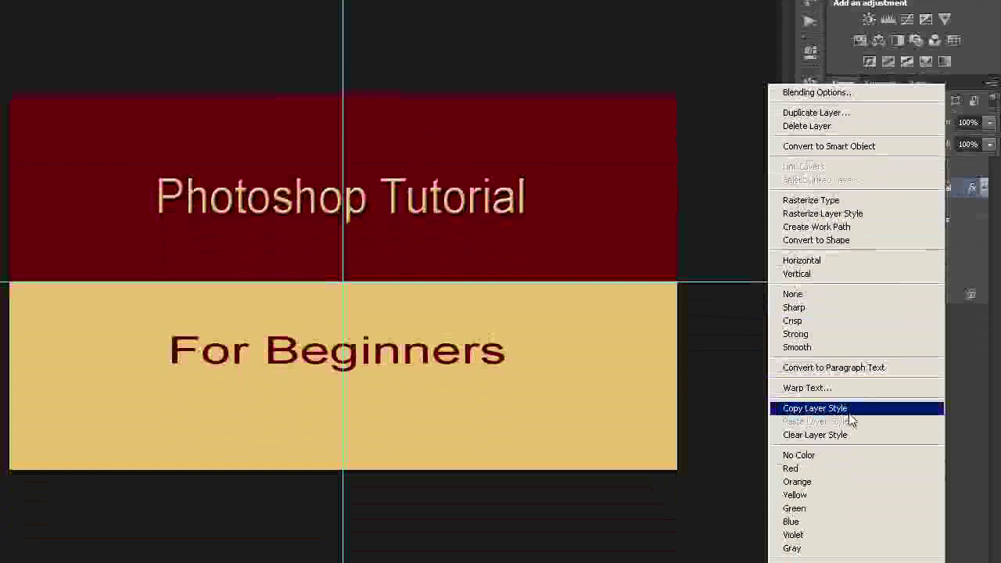
left_click(848, 415)
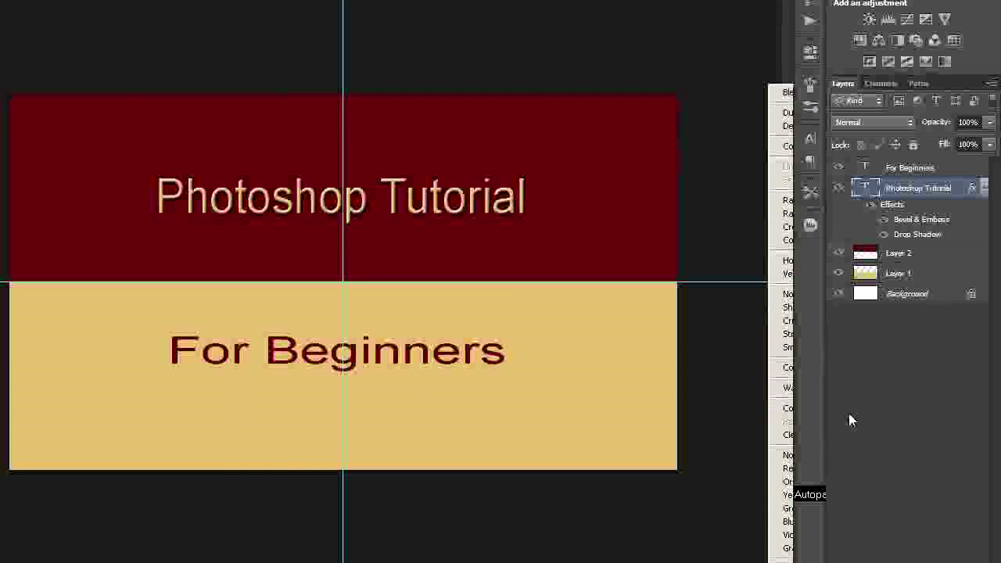
left_click(952, 168)
right_click(952, 167)
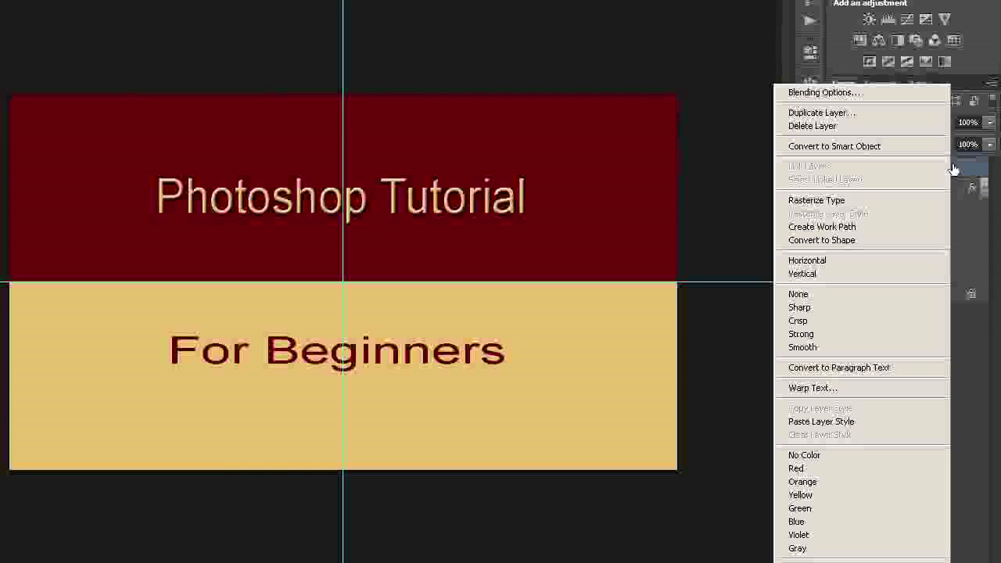
left_click(849, 421)
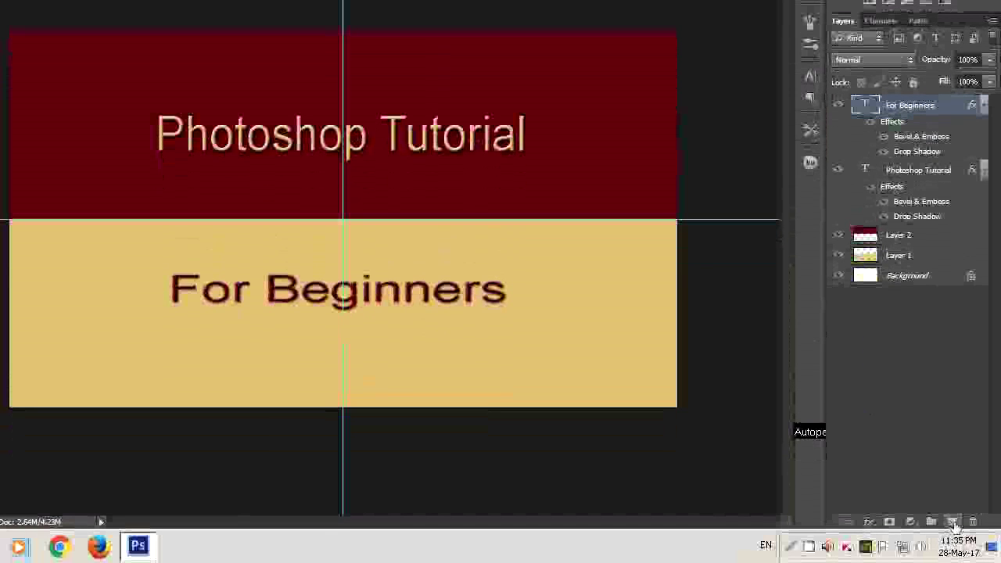
Step: On a new layer, make a rectangular selection covering the banner's right half
left_click(952, 522)
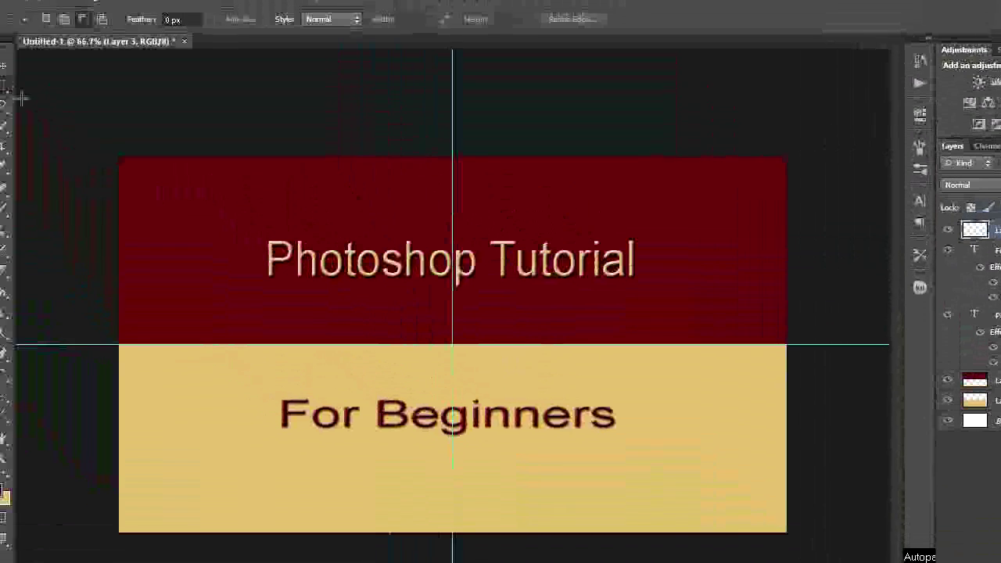
right_click(15, 102)
left_click(82, 101)
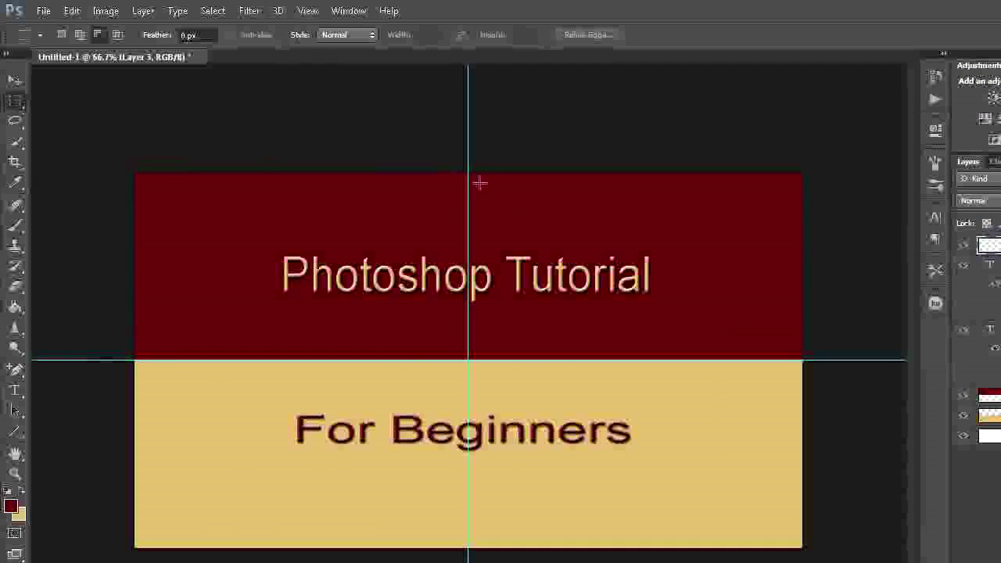
left_click_drag(466, 172, 736, 443)
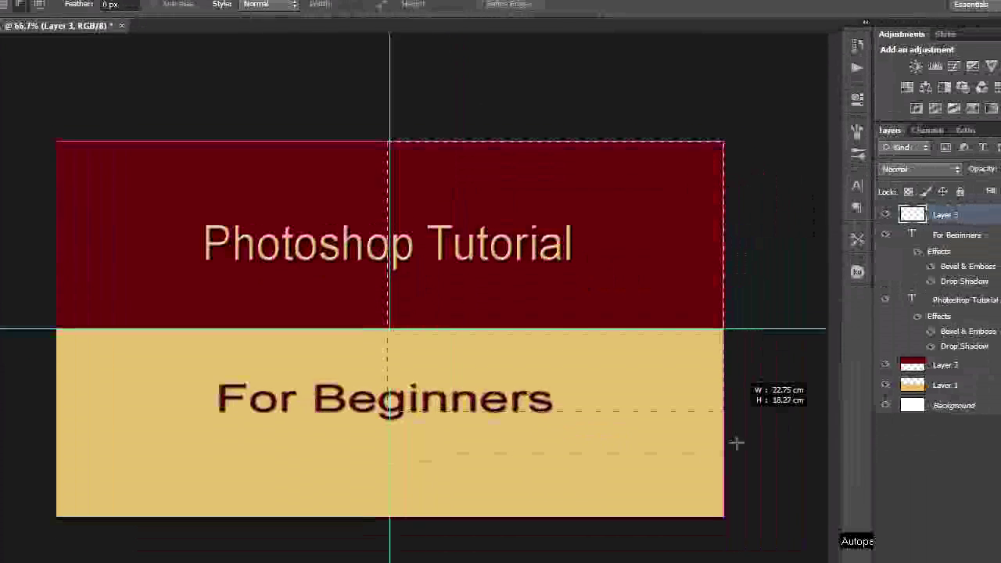
left_click_drag(736, 443, 729, 408)
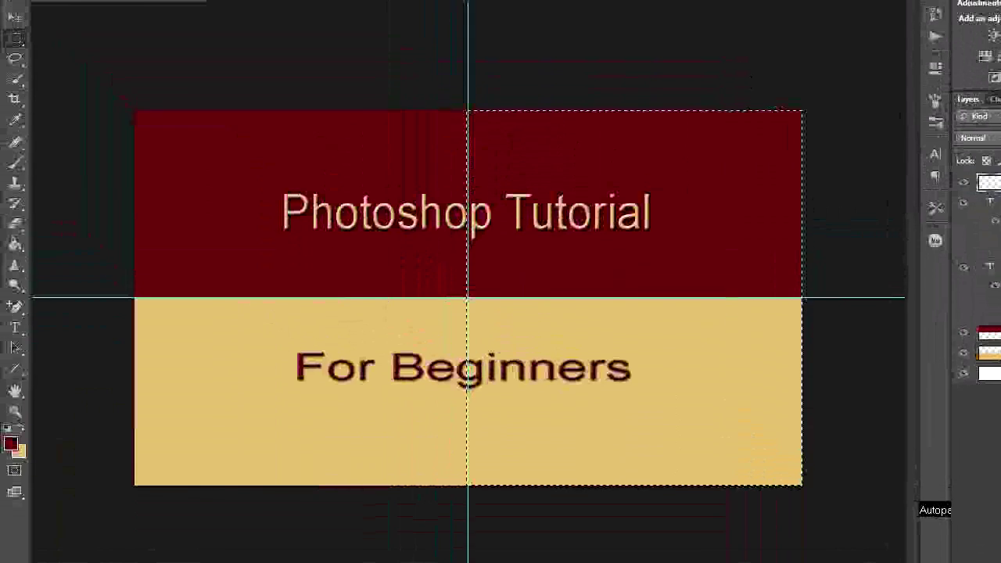
Step: Fill the right-half selection with the dark red foreground colour
left_click(72, 11)
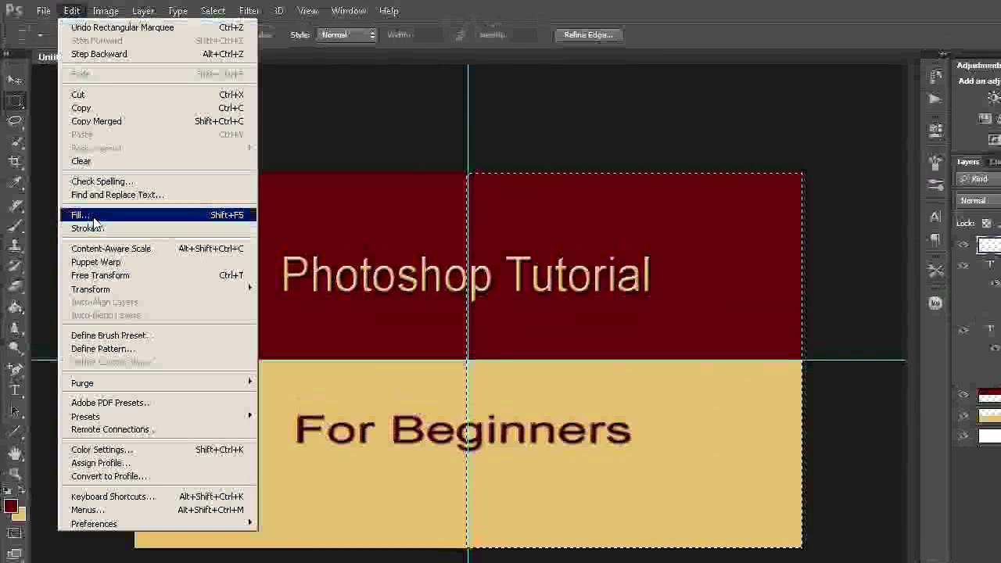
left_click(86, 216)
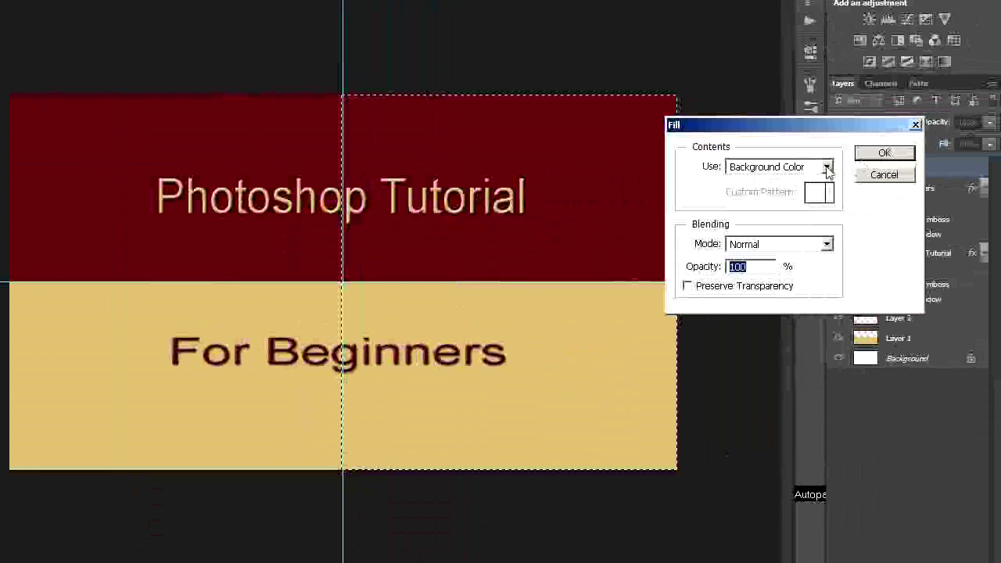
left_click(827, 170)
left_click(808, 182)
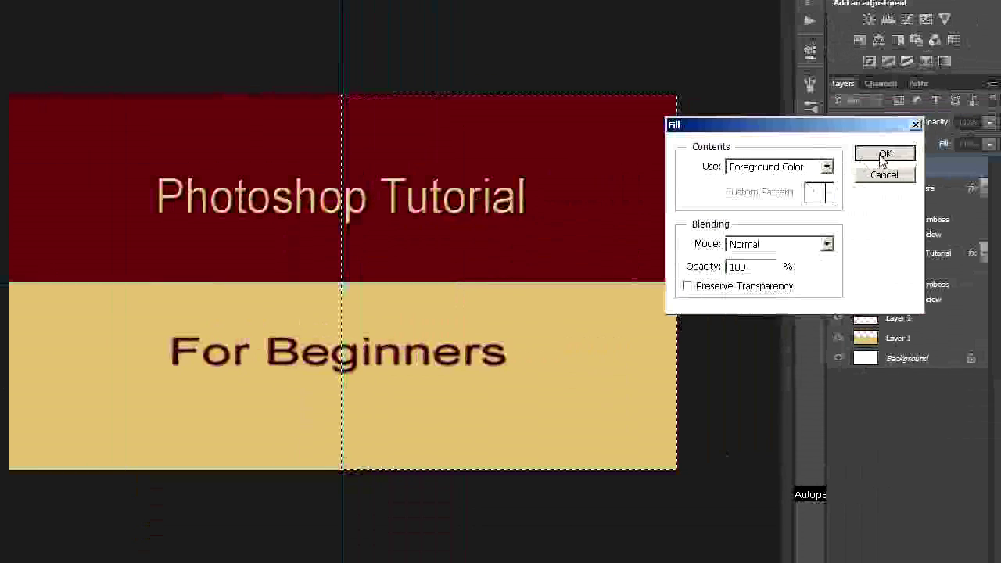
left_click(884, 154)
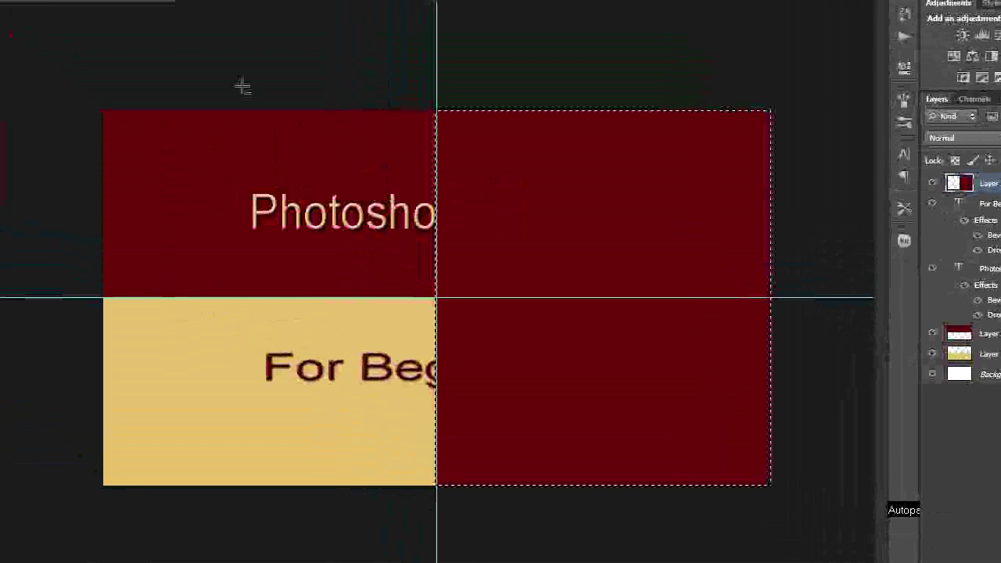
Step: Invert to the left half, fill it dark red, and cut it onto a new Layer 4
left_click(210, 12)
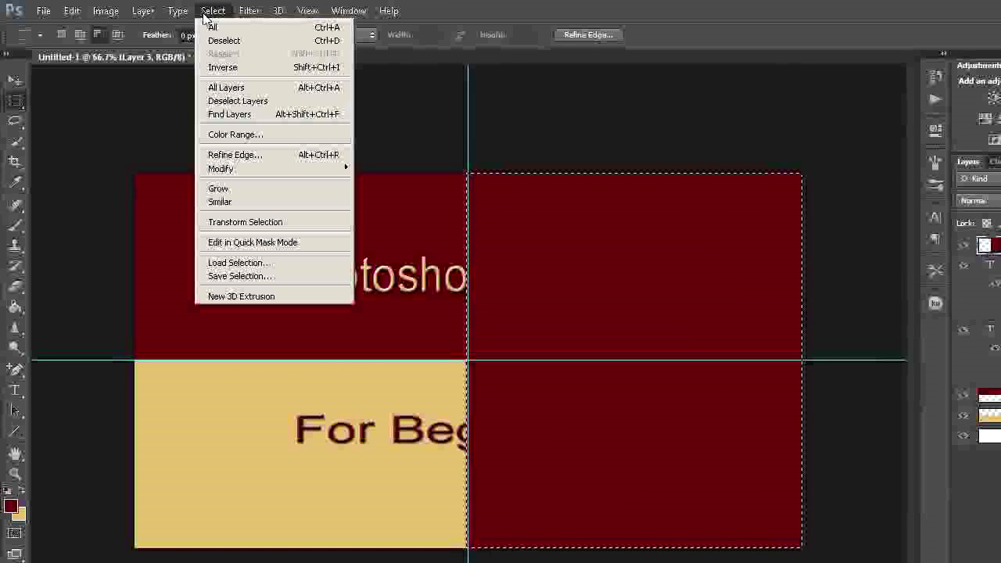
left_click(222, 68)
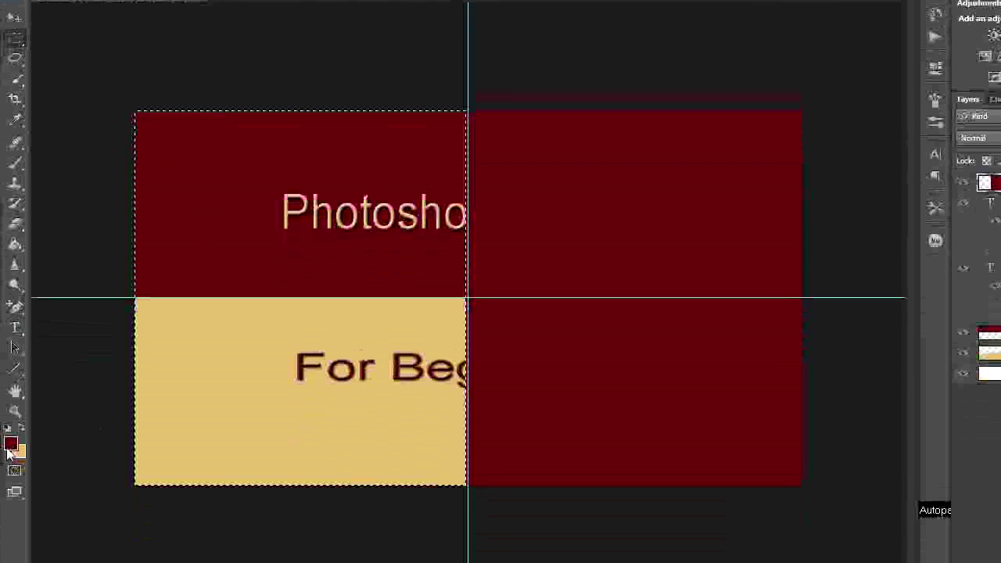
left_click(75, 11)
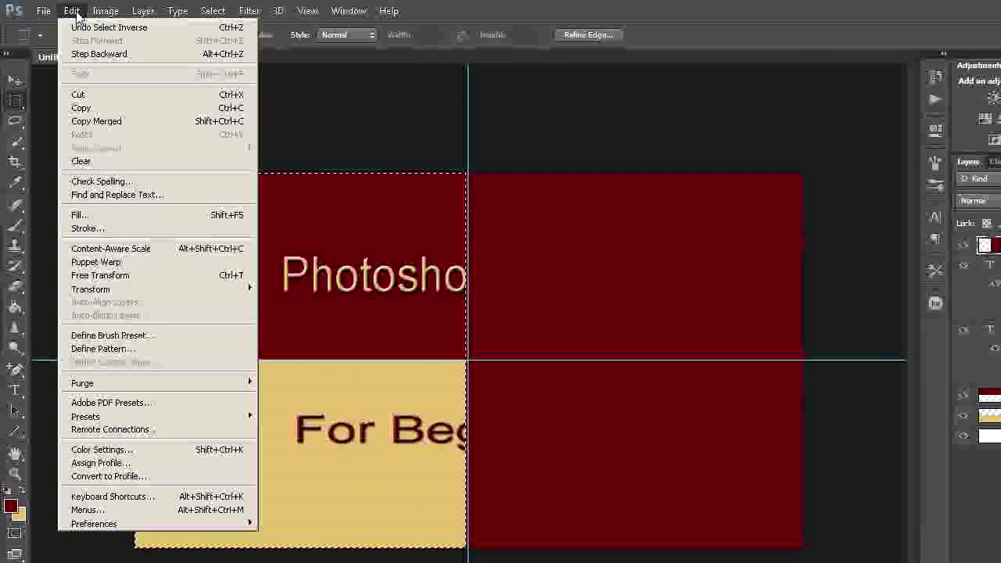
left_click(130, 216)
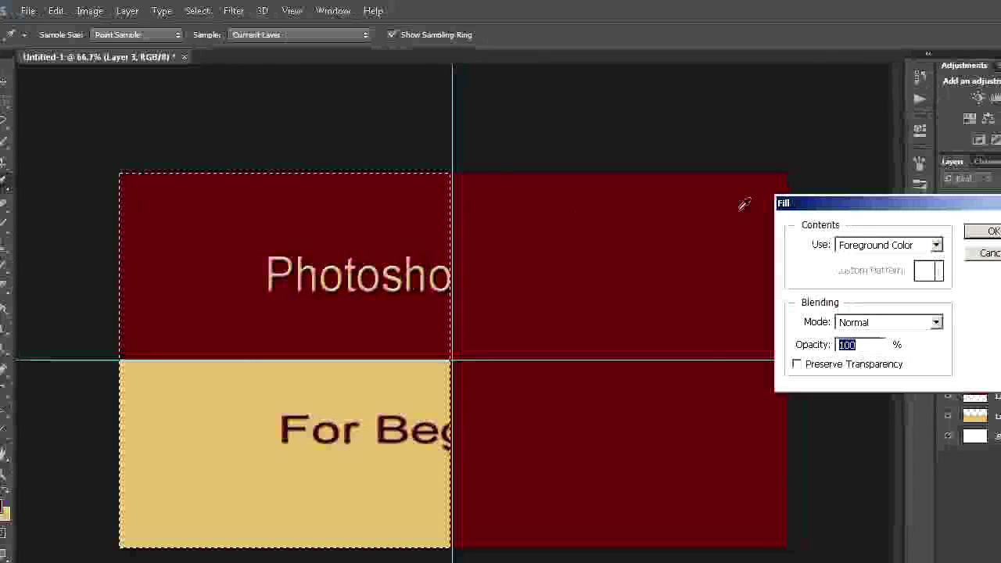
left_click(915, 233)
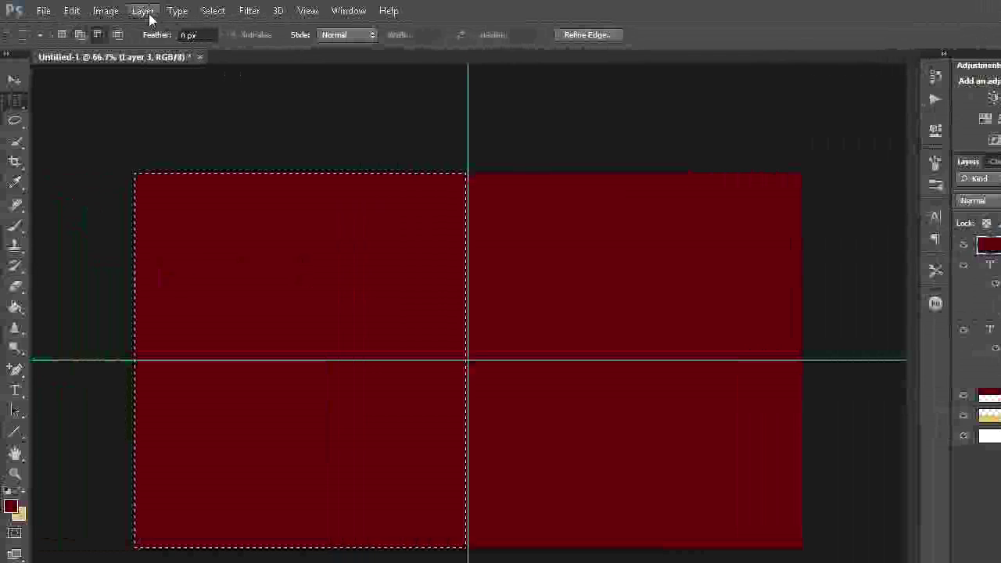
left_click(149, 14)
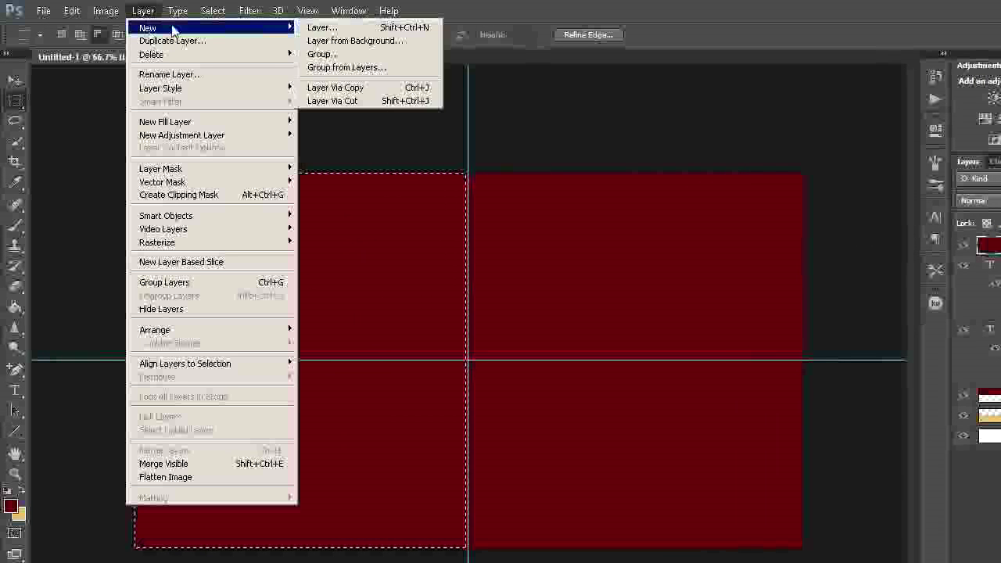
left_click(351, 102)
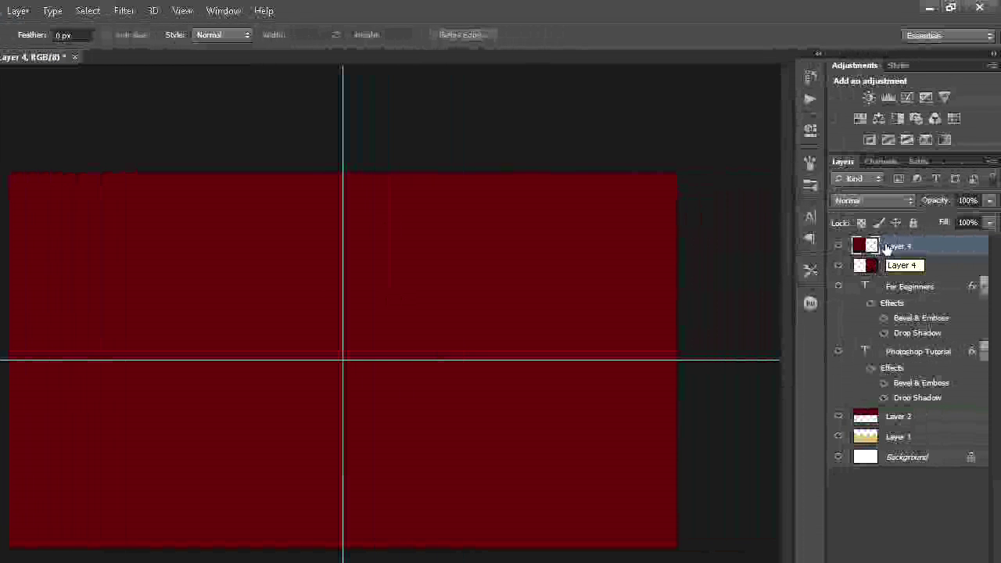
Step: Open the Timeline panel and create a frame animation
left_click(255, 11)
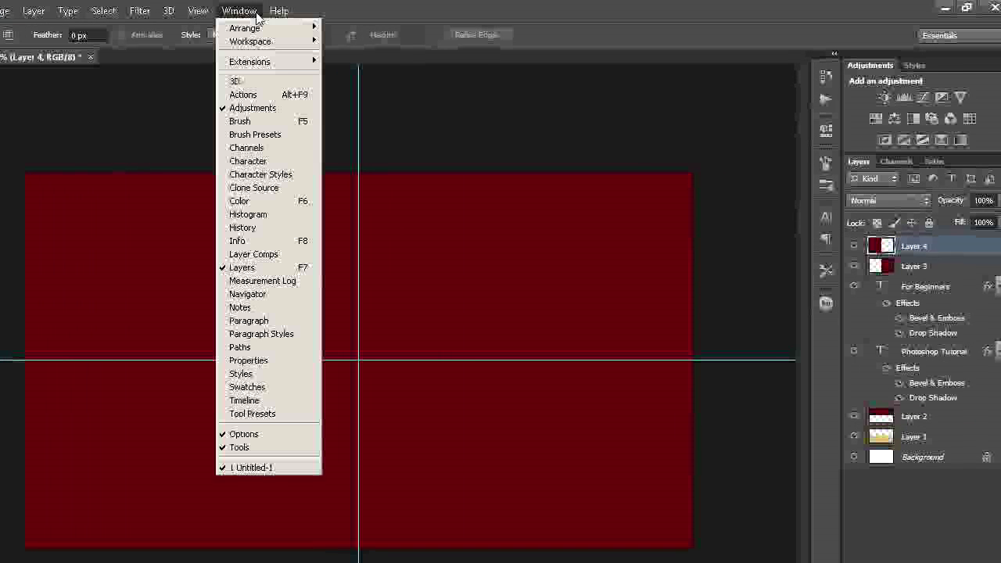
left_click(268, 401)
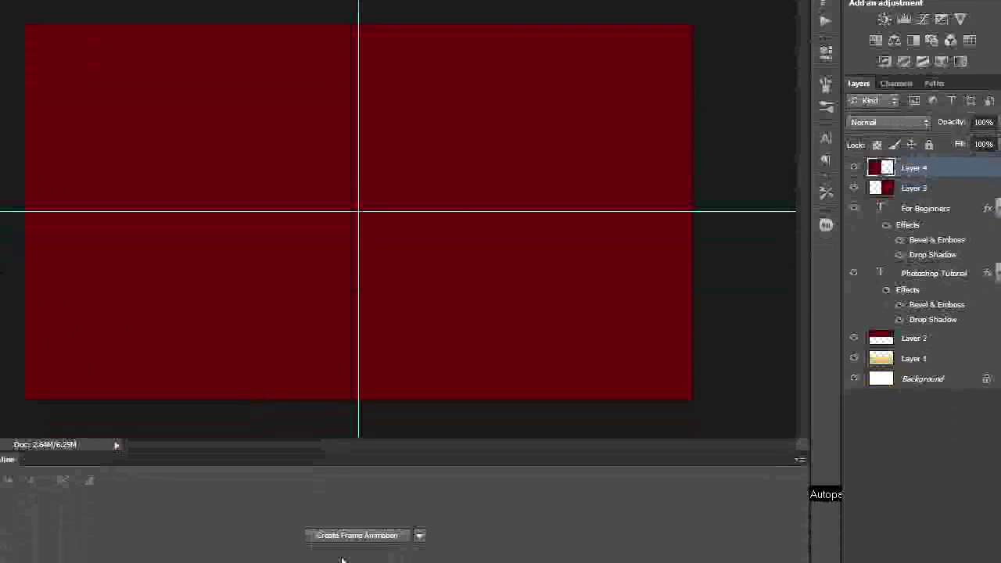
left_click(368, 472)
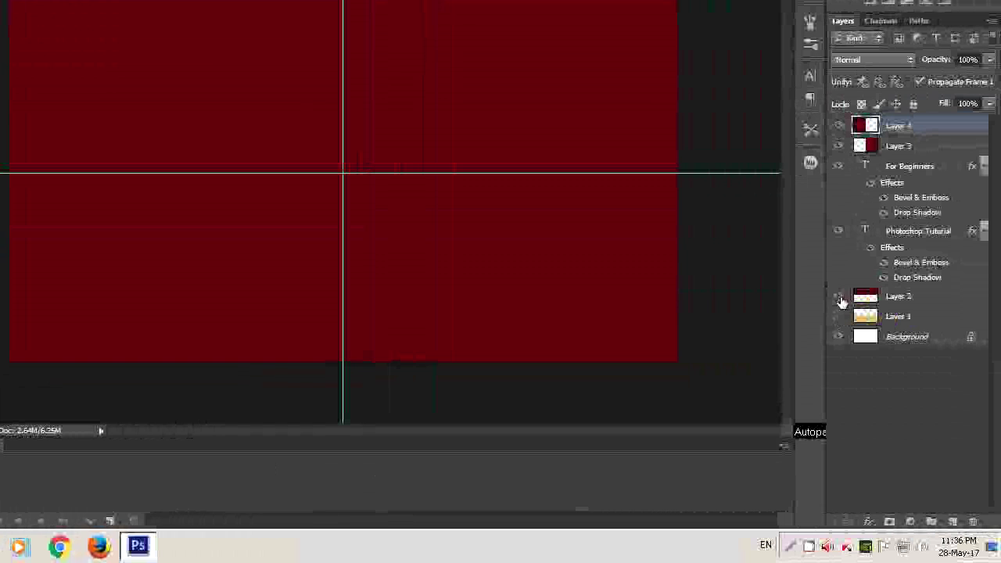
Step: Hide the red Layer 3 and Layer 4 panels and show the tan Layer 1 block
left_click(840, 146)
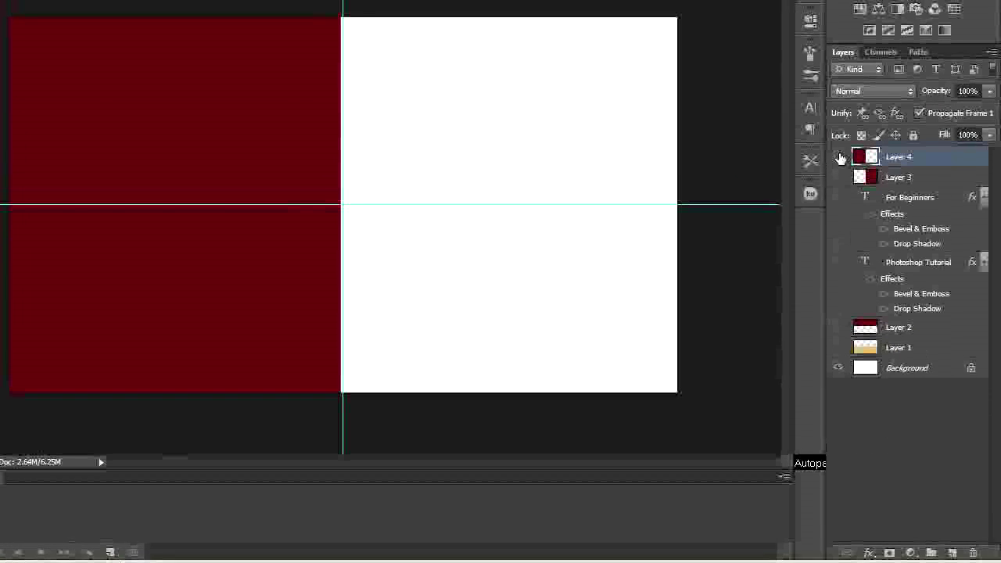
left_click(838, 156)
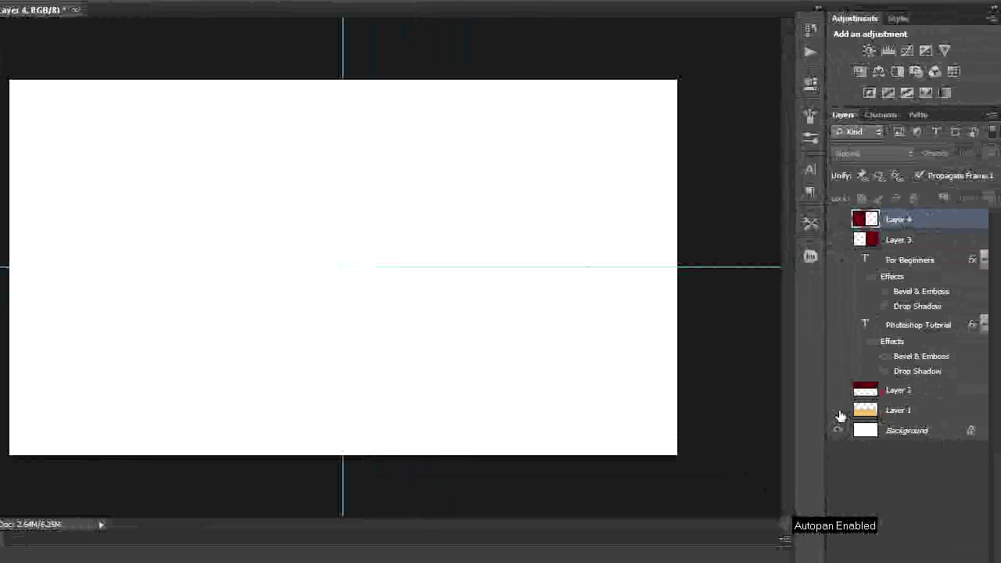
left_click(838, 412)
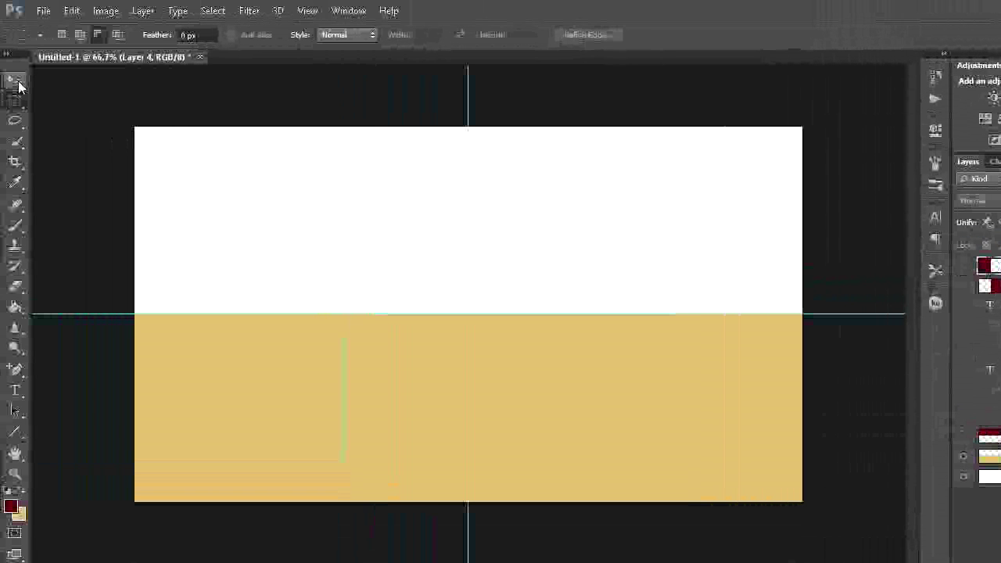
left_click(16, 81)
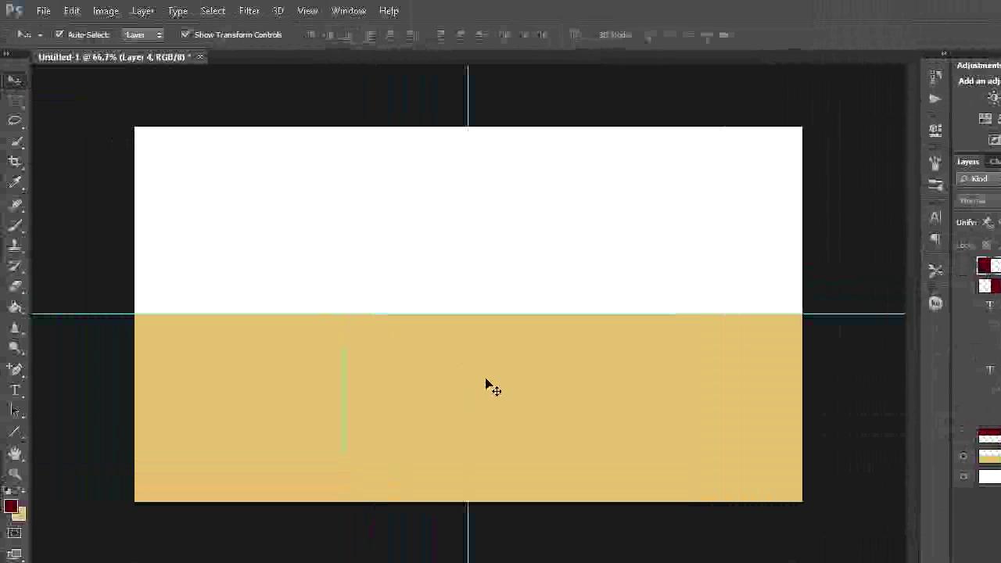
Step: Shrink the tan Layer 1 block to a thin strip at the canvas bottom
left_click_drag(486, 384, 482, 414)
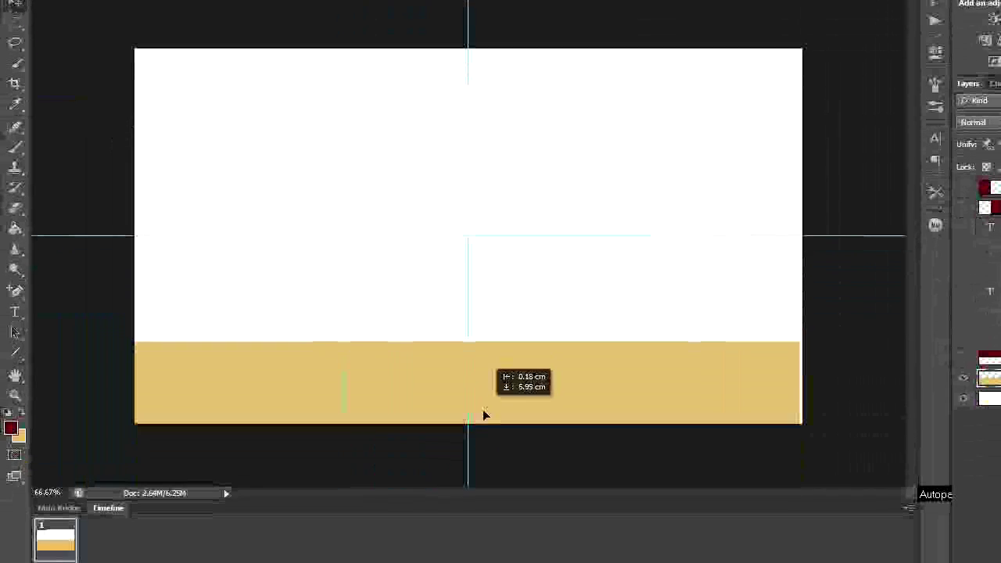
left_click_drag(482, 414, 526, 375)
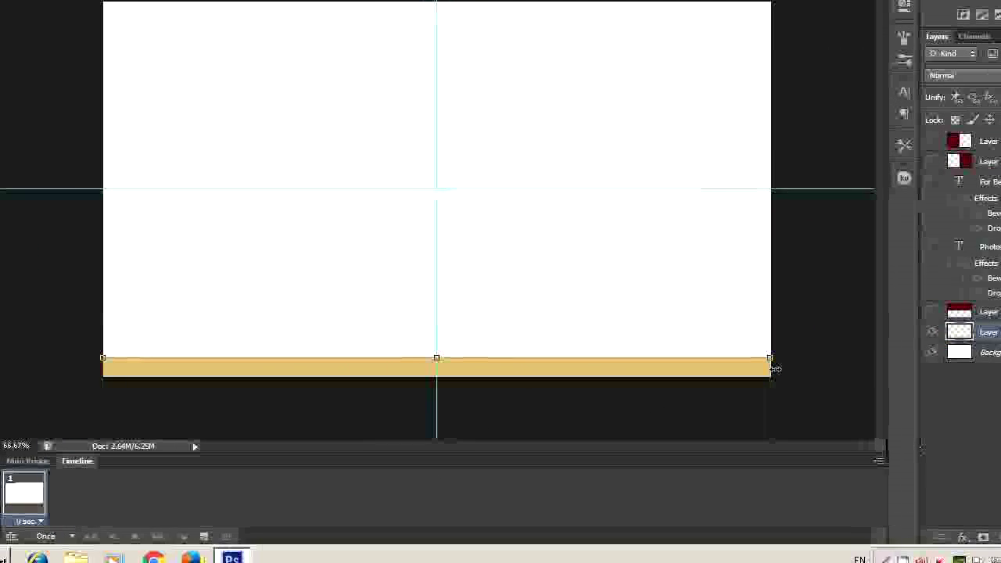
left_click_drag(679, 375, 680, 383)
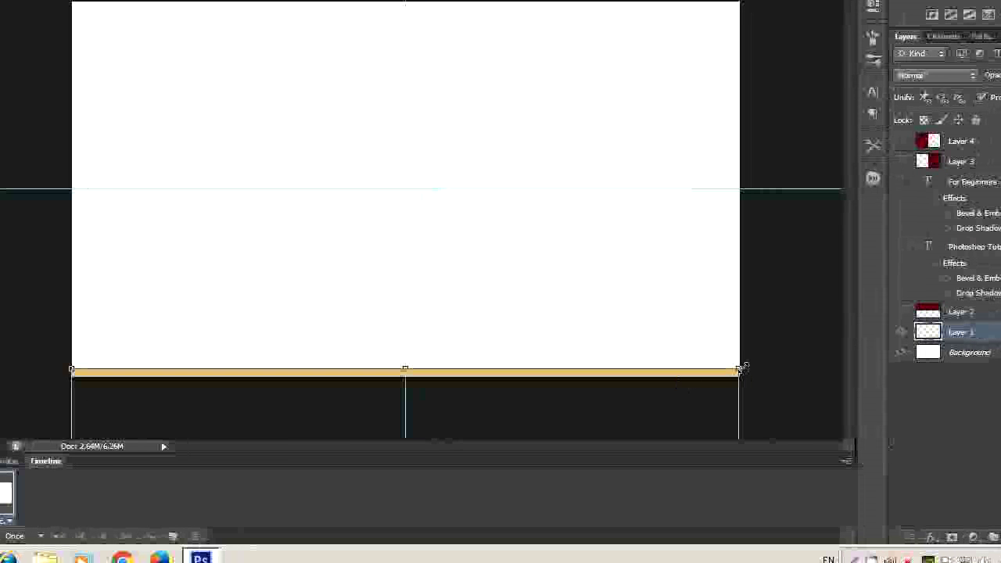
left_click(742, 366)
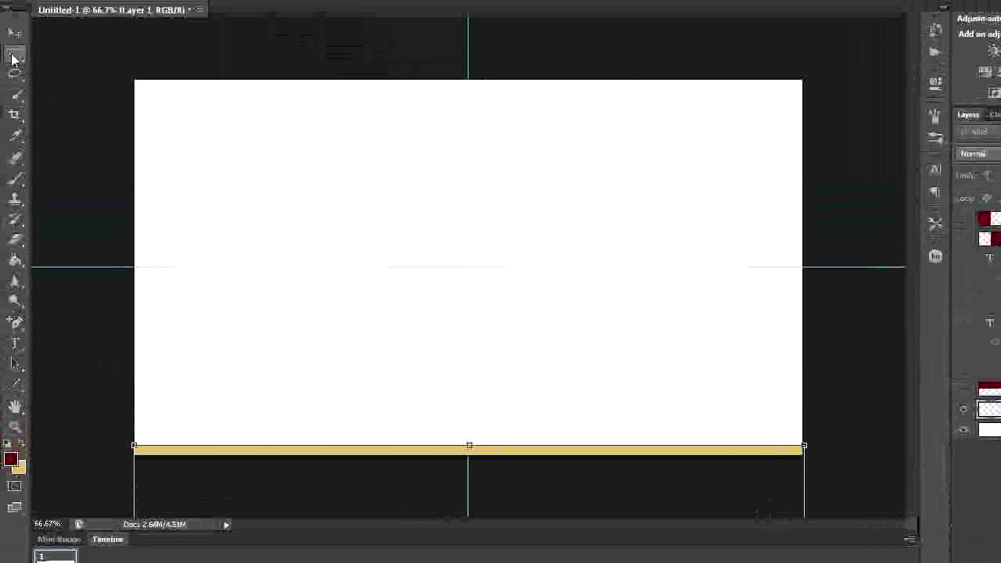
left_click(14, 59)
left_click(506, 246)
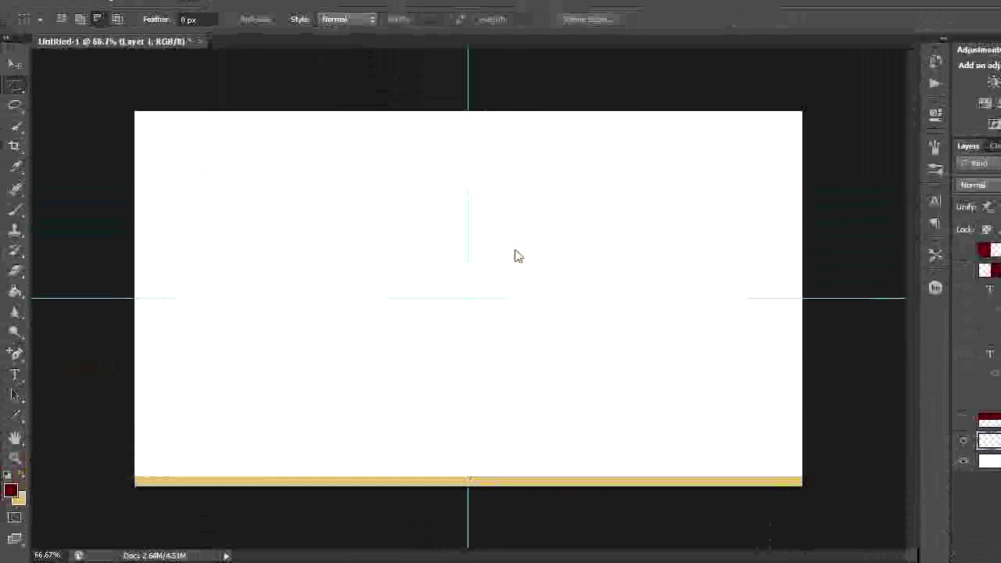
Step: Duplicate the frame and stretch the tan block back up to the middle guide
left_click(235, 521)
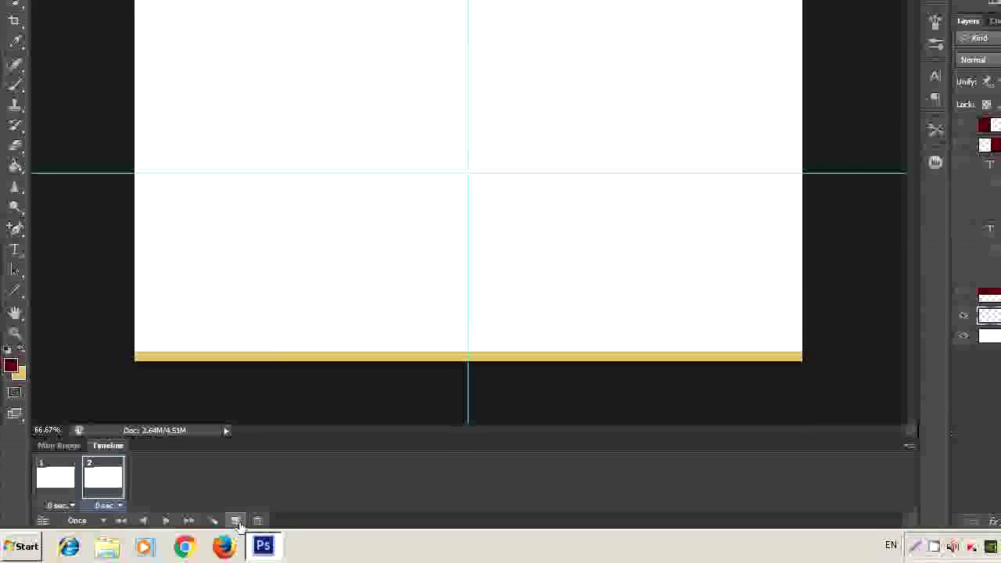
key("v")
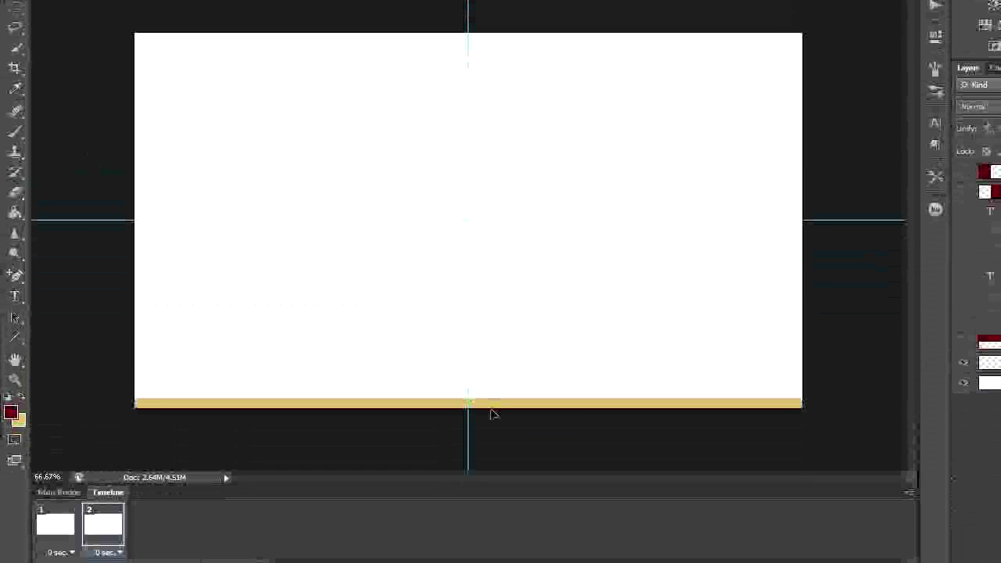
mouse_move(493, 404)
left_mouse_down()
mouse_move(501, 276)
mouse_move(489, 226)
left_mouse_up()
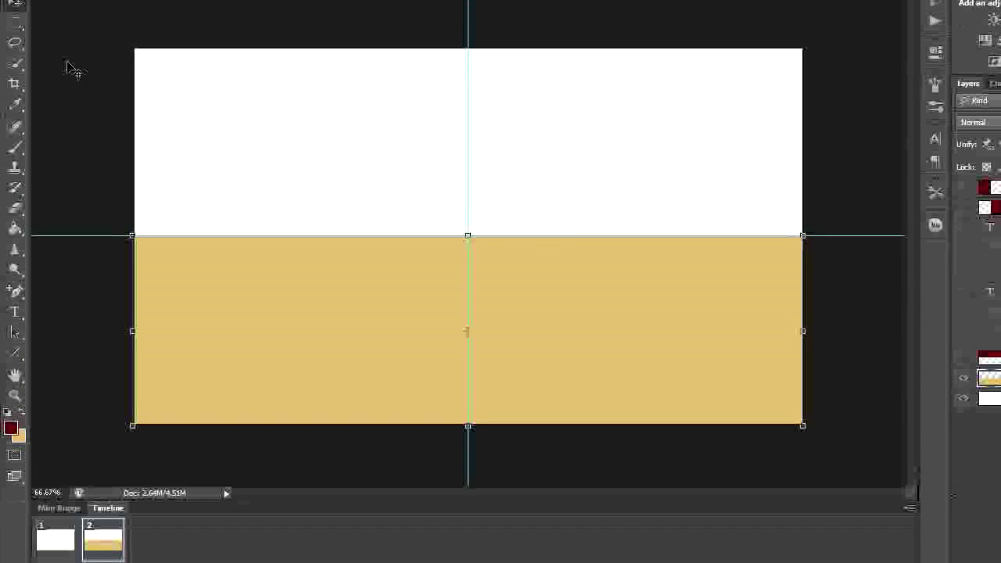
key("m")
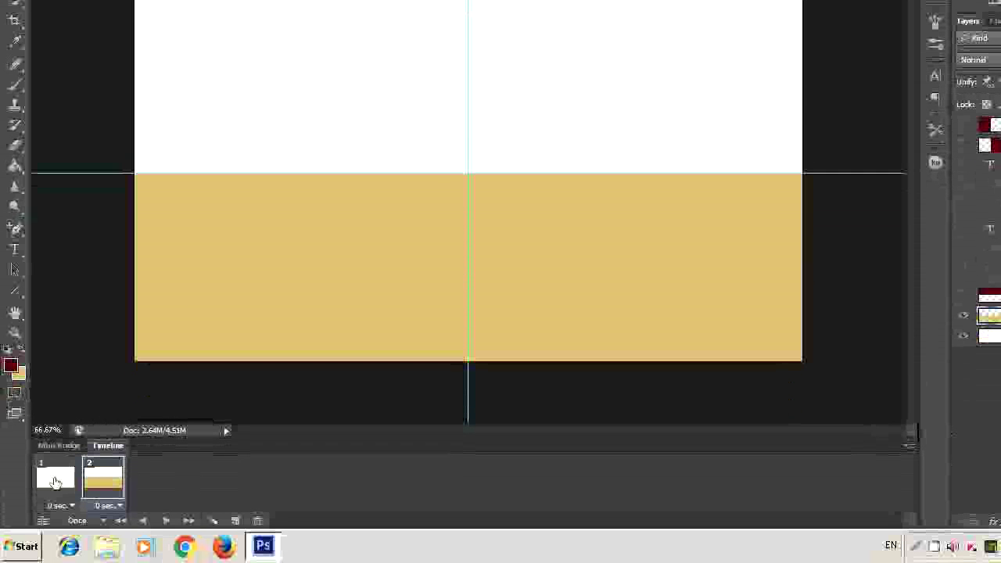
Step: Tween 10 in-between frames, give all 12 frames a 0.2 sec delay, and preview from frame 1
left_click(211, 521)
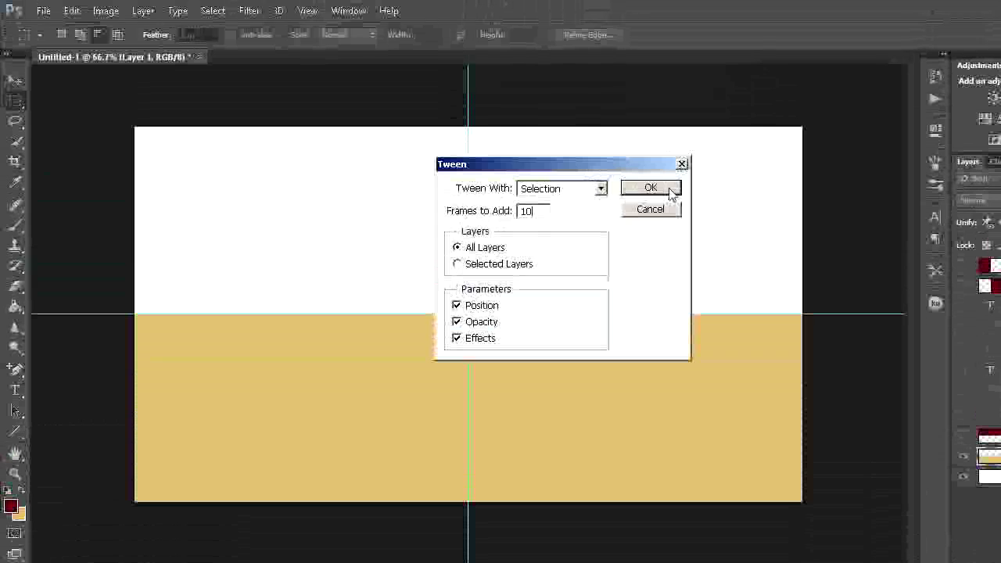
left_click(666, 188)
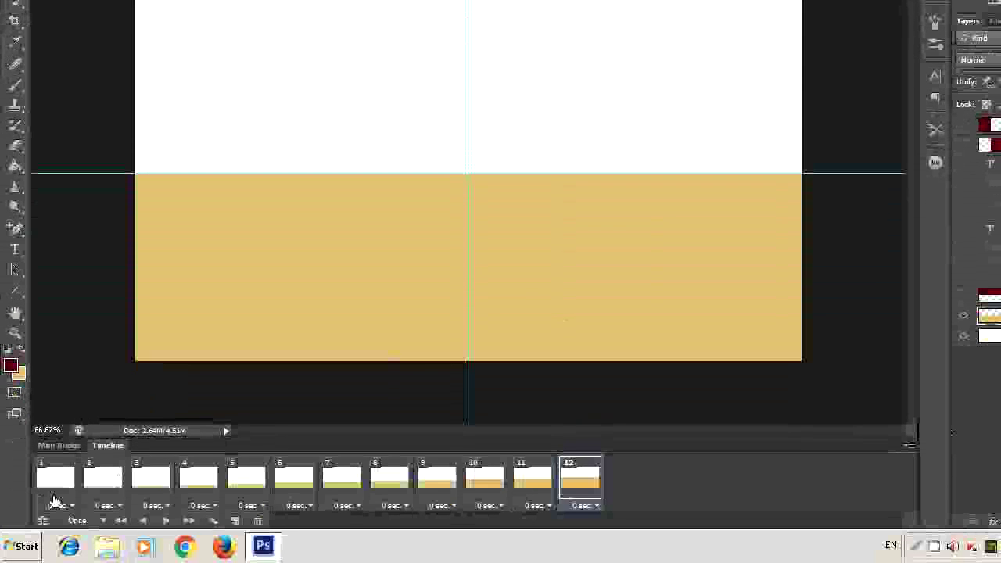
left_click(53, 500, "shift")
left_click(591, 508)
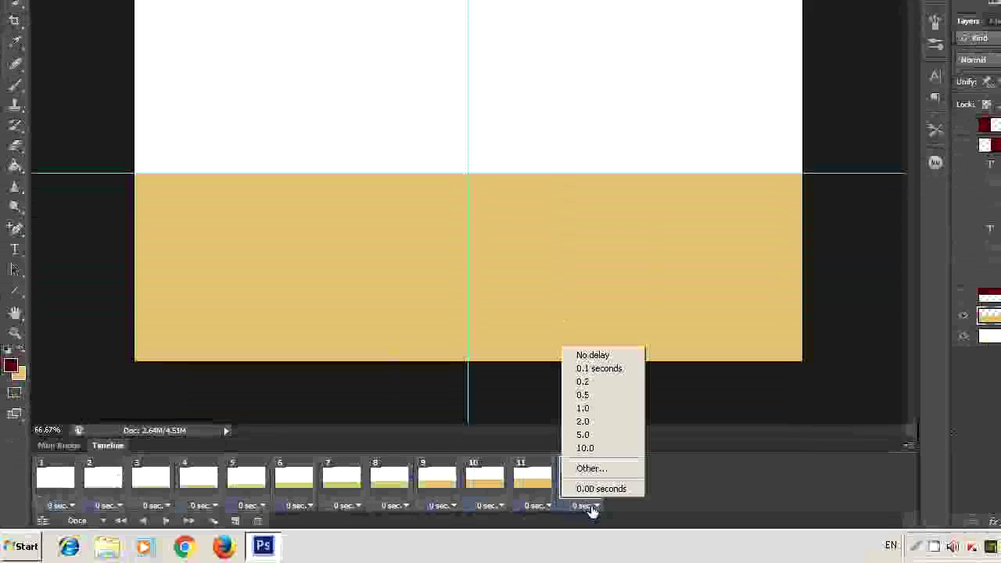
left_click(579, 382)
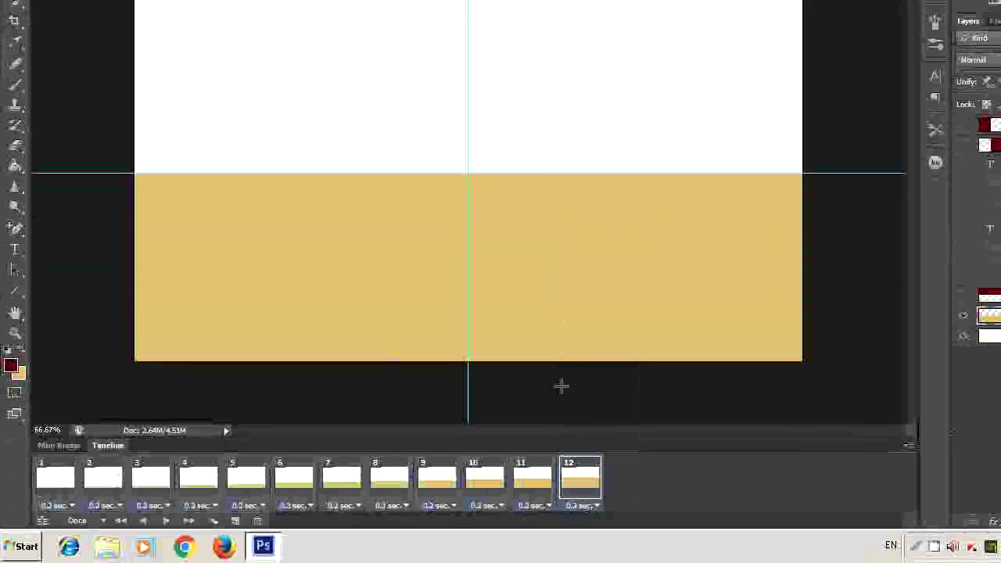
left_click(61, 498)
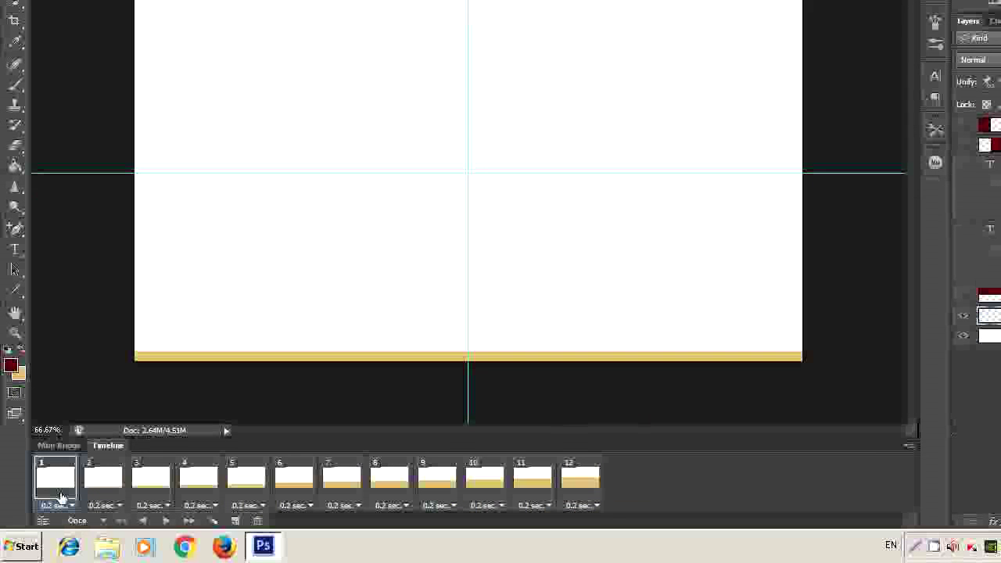
left_click(165, 523)
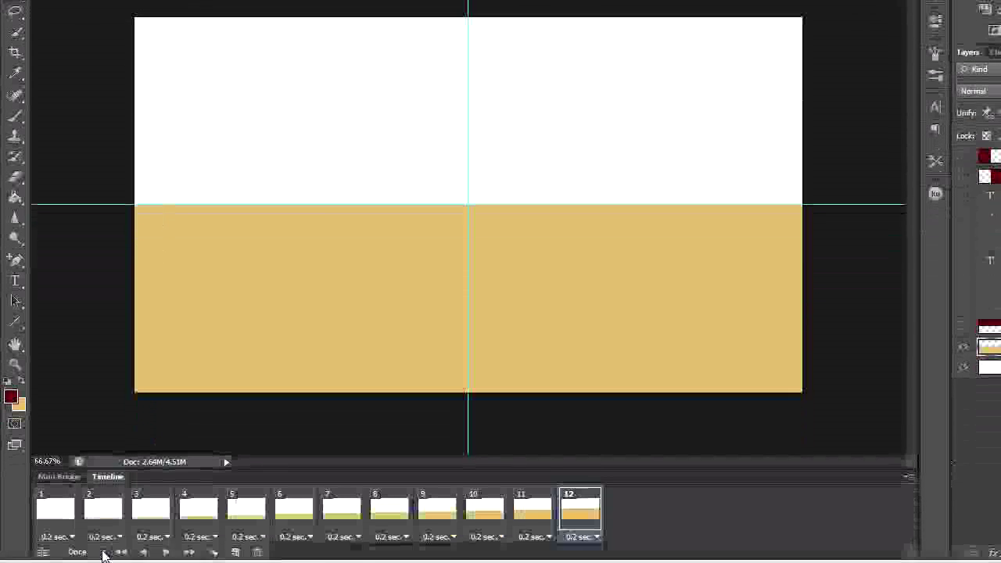
Step: Set looping to Forever, preview the rise from frame 1, then select frame 12
left_click(102, 520)
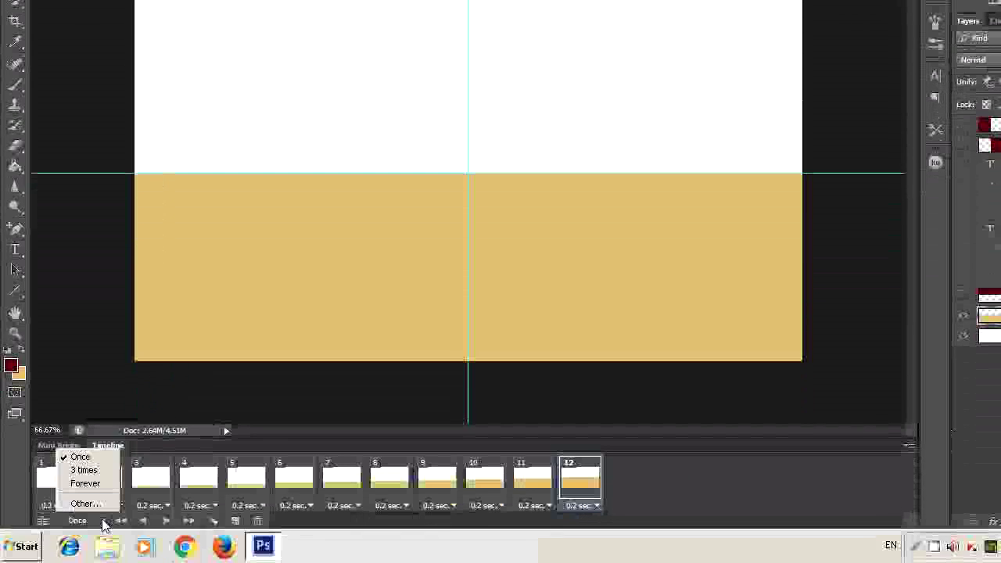
left_click(86, 483)
left_click(57, 482)
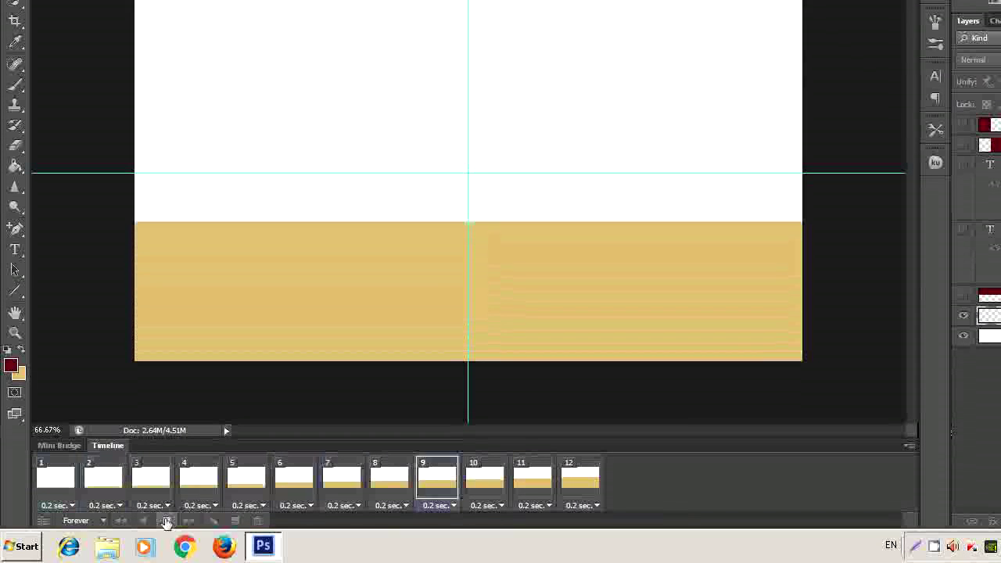
left_click(166, 522)
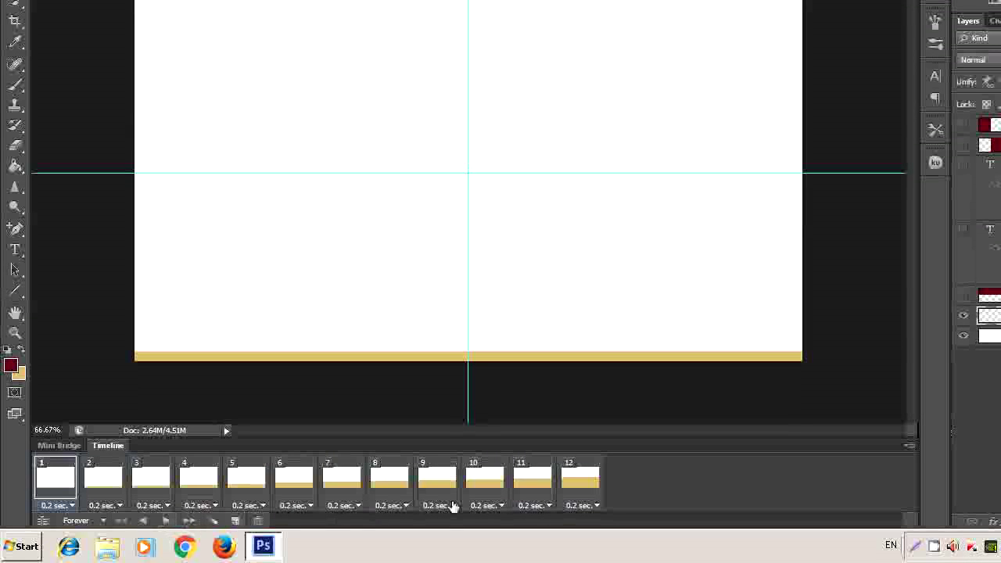
left_click(577, 494)
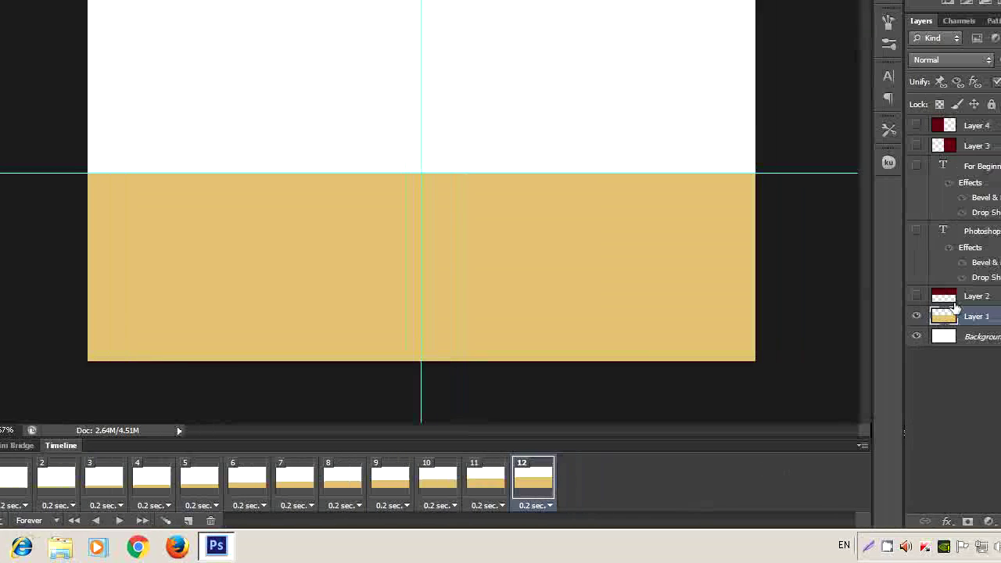
Step: Show the red Layer 2 panel and raise it to a thin strip at the top
left_click(889, 298)
left_click(839, 297)
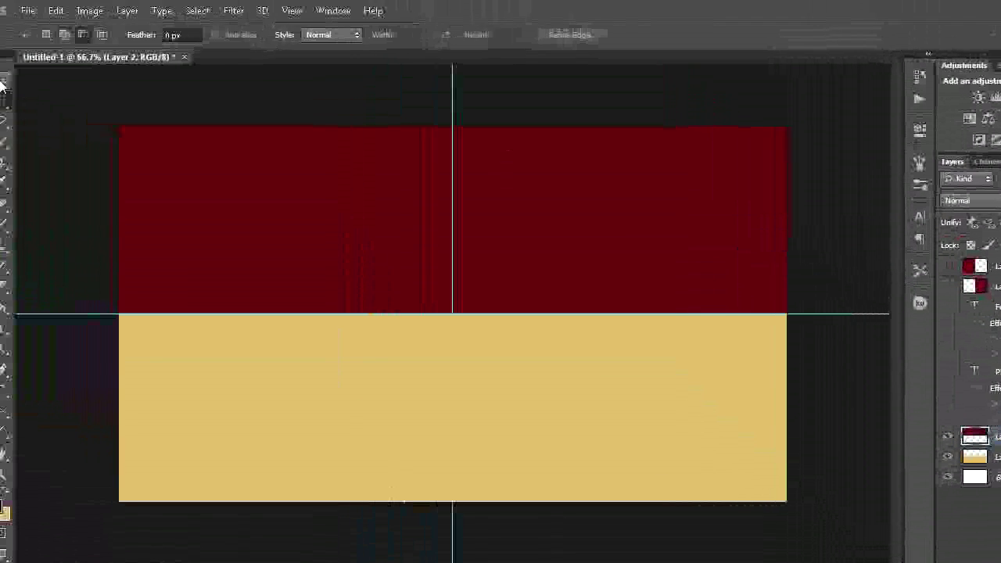
left_click(2, 82)
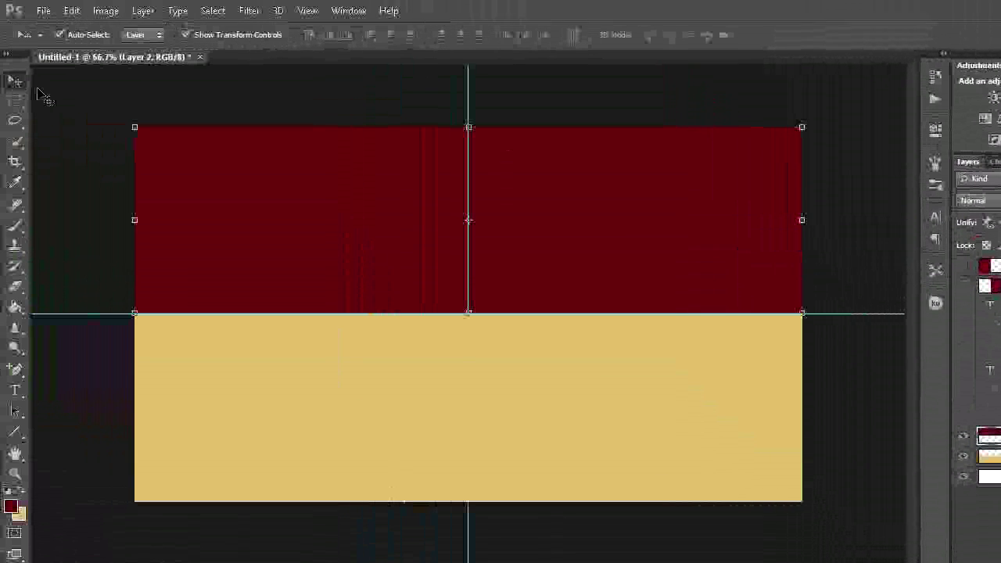
left_click_drag(514, 270, 515, 97)
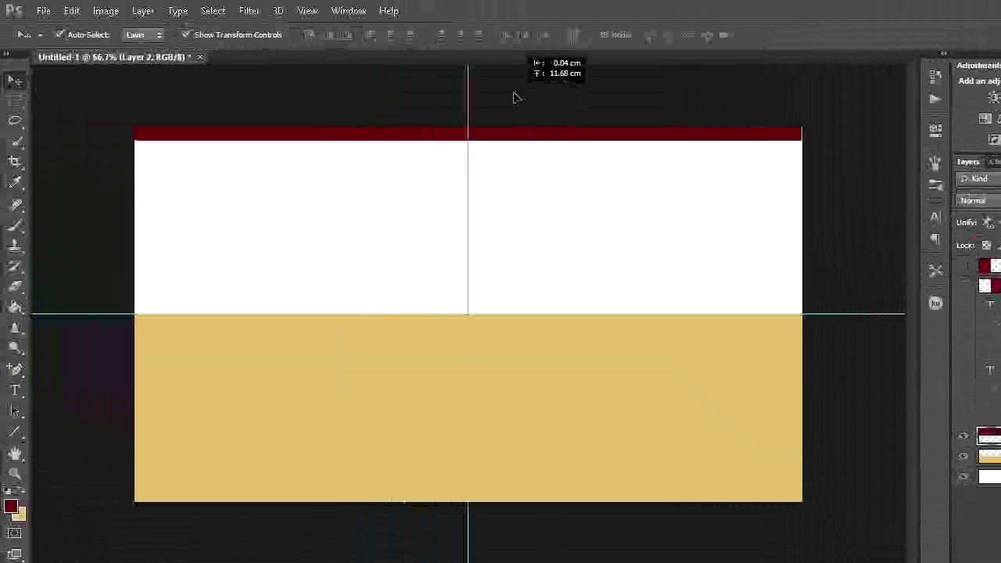
left_click(110, 65)
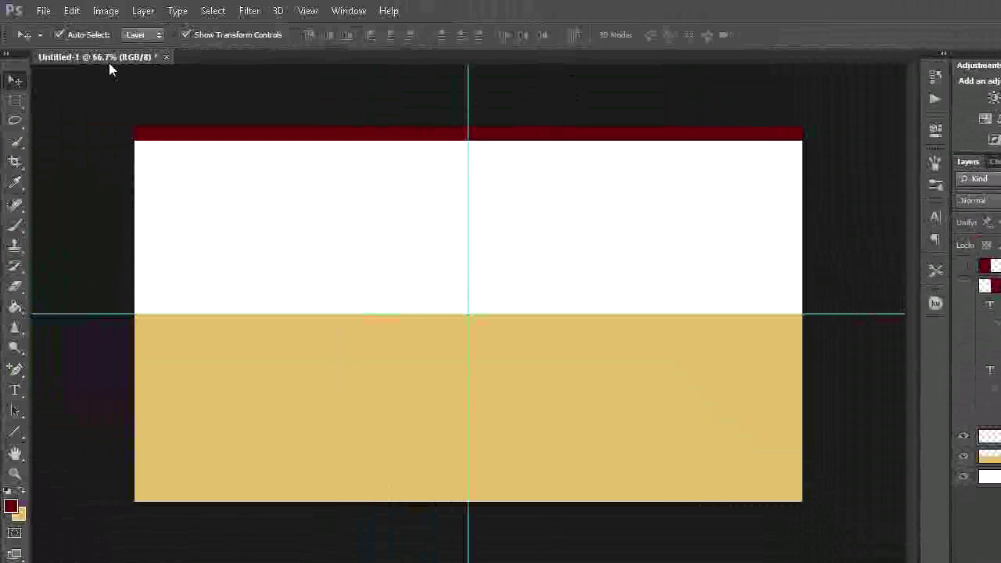
left_click(24, 97)
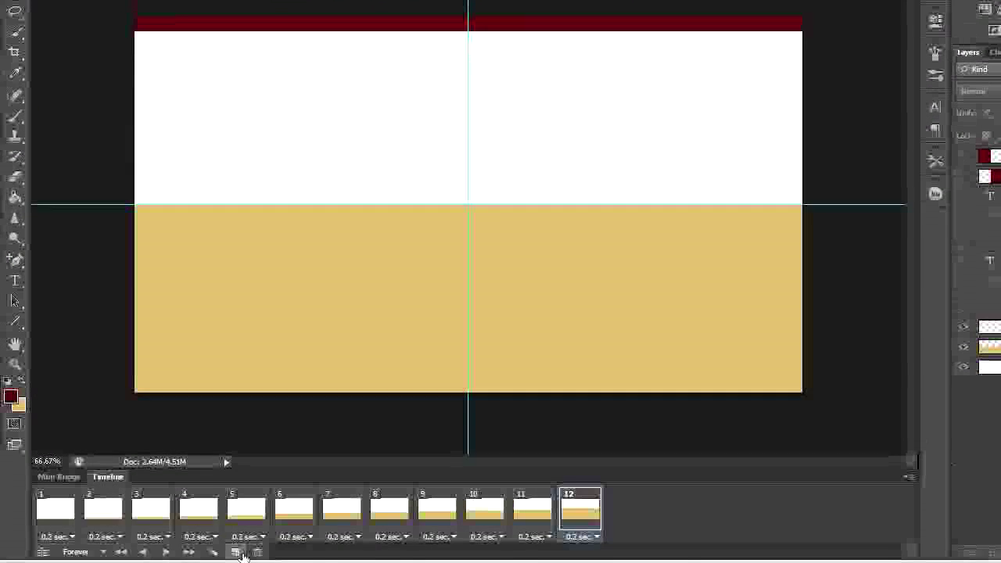
Step: Add frame 13 and lower the red panel to meet the middle guide
left_click(238, 551)
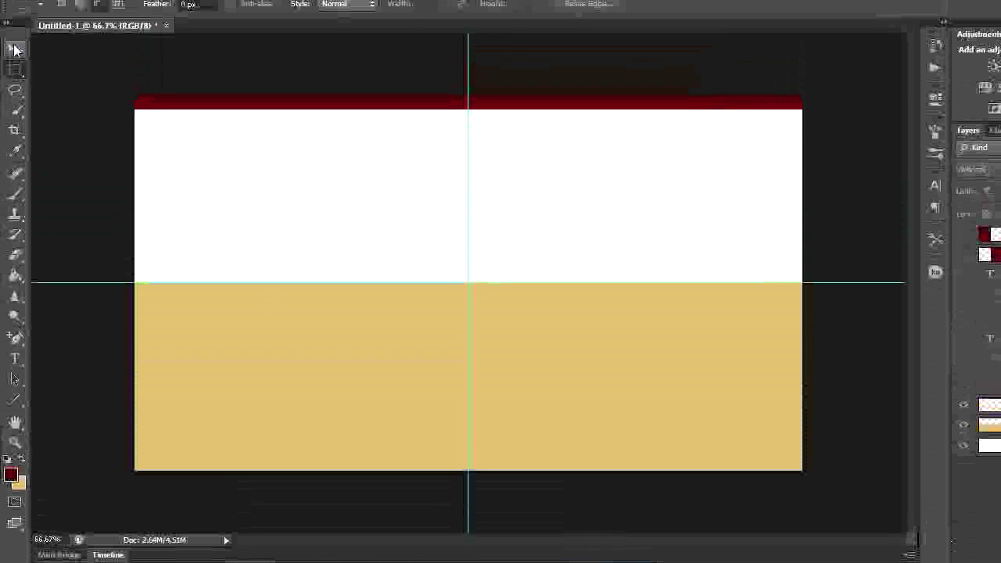
key("v")
left_click_drag(488, 137, 487, 255)
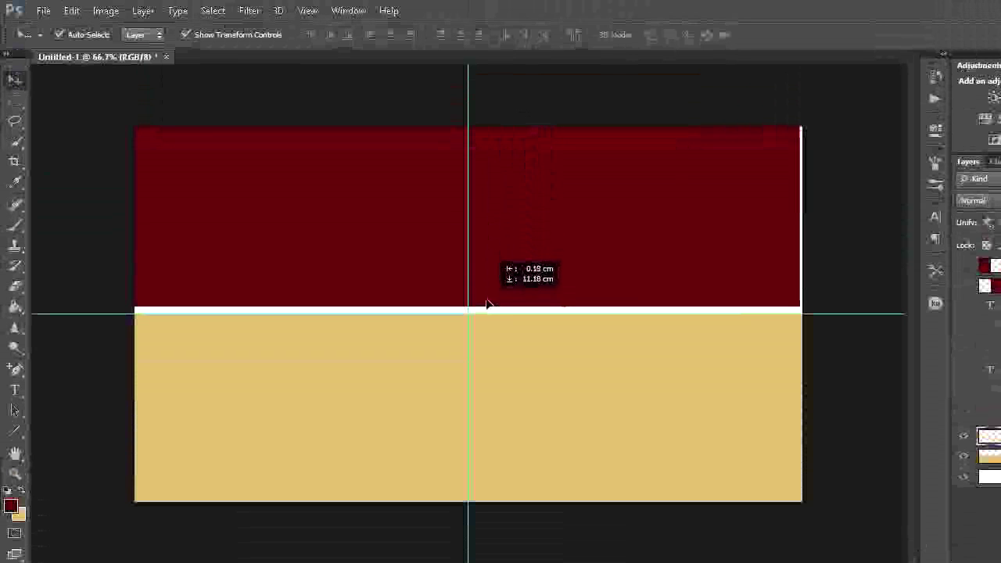
left_click_drag(488, 254, 490, 308)
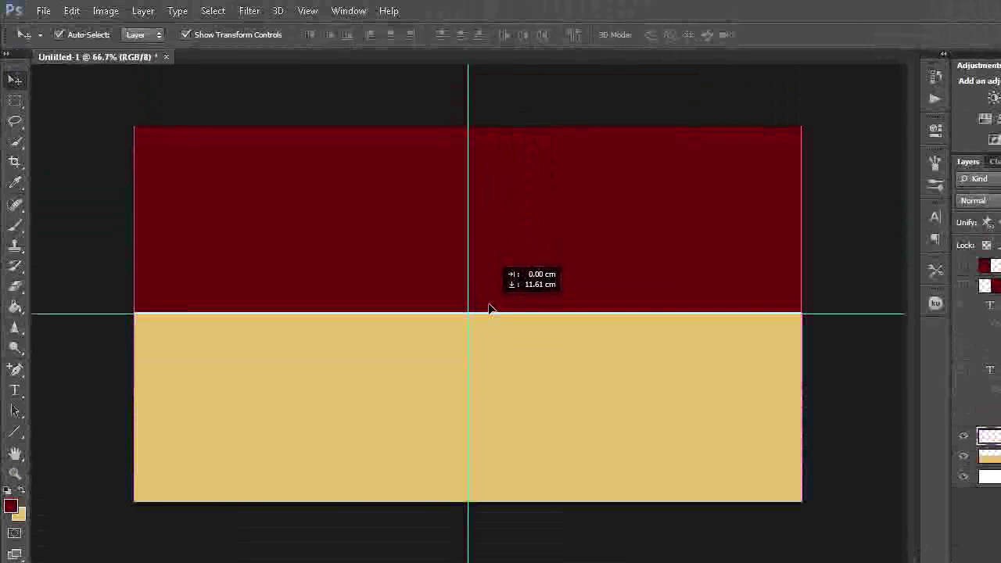
key("m")
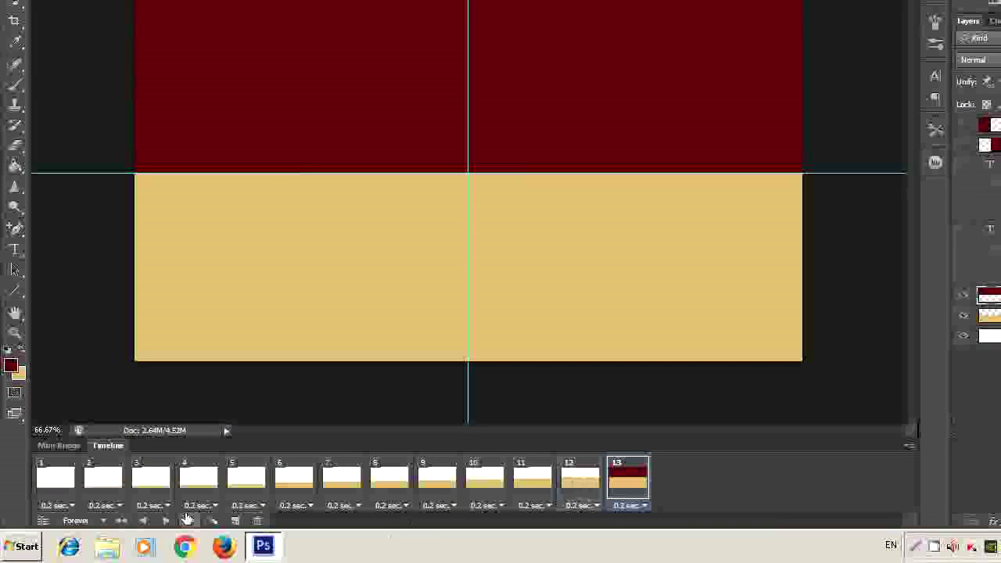
Step: Tween 10 frames for the red panel's slide and preview the animation from frame 1
left_click(216, 523)
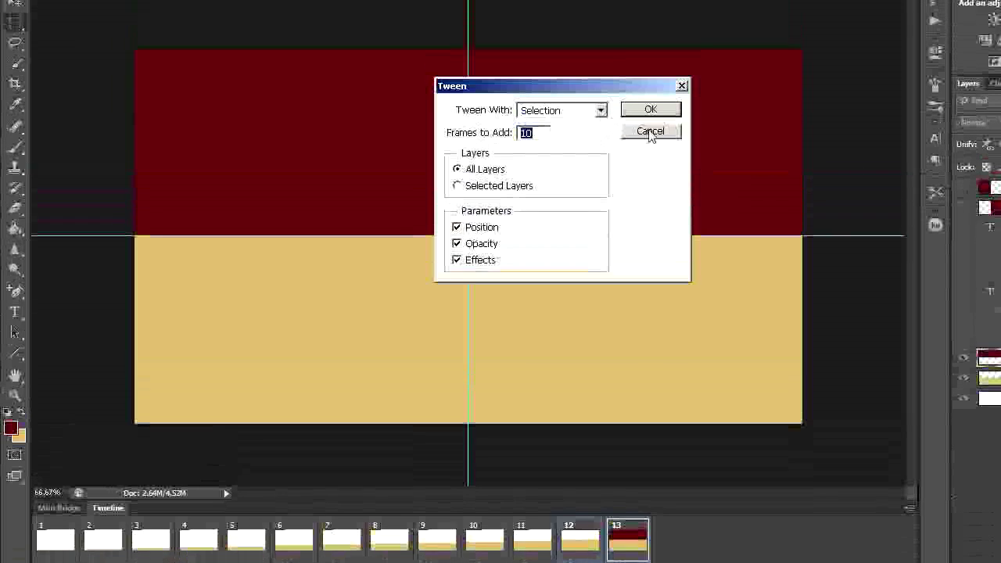
left_click(650, 157)
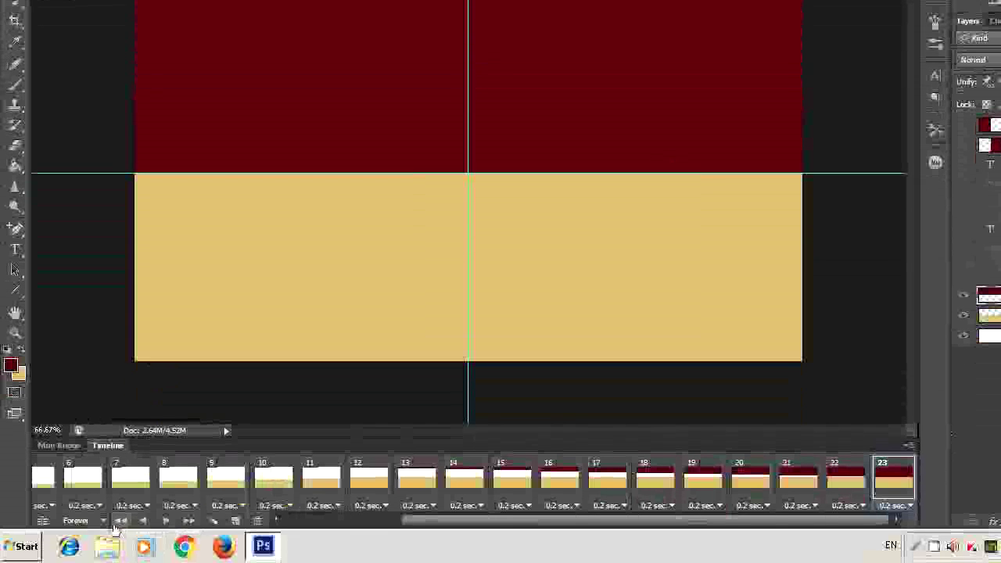
left_click(117, 521)
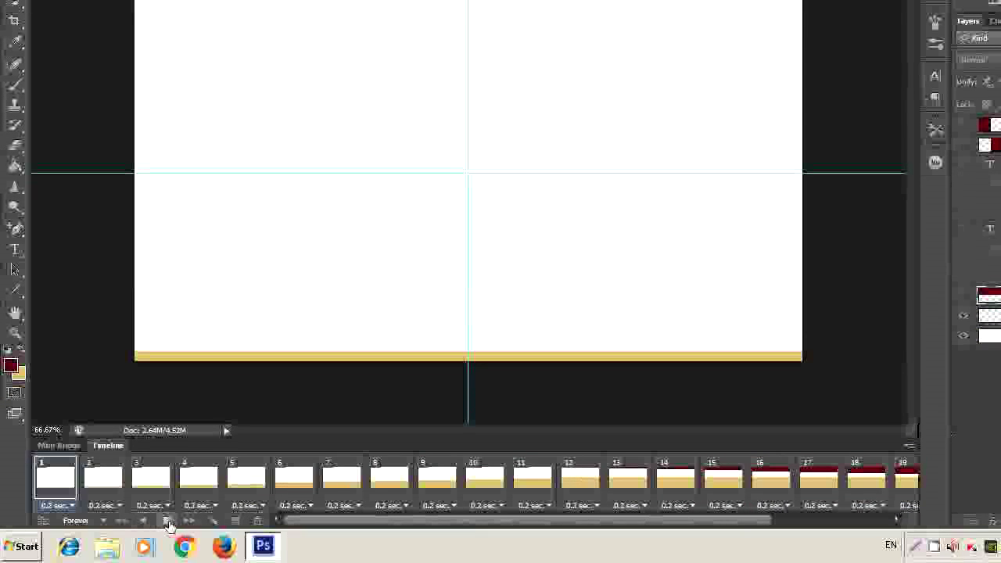
left_click(169, 521)
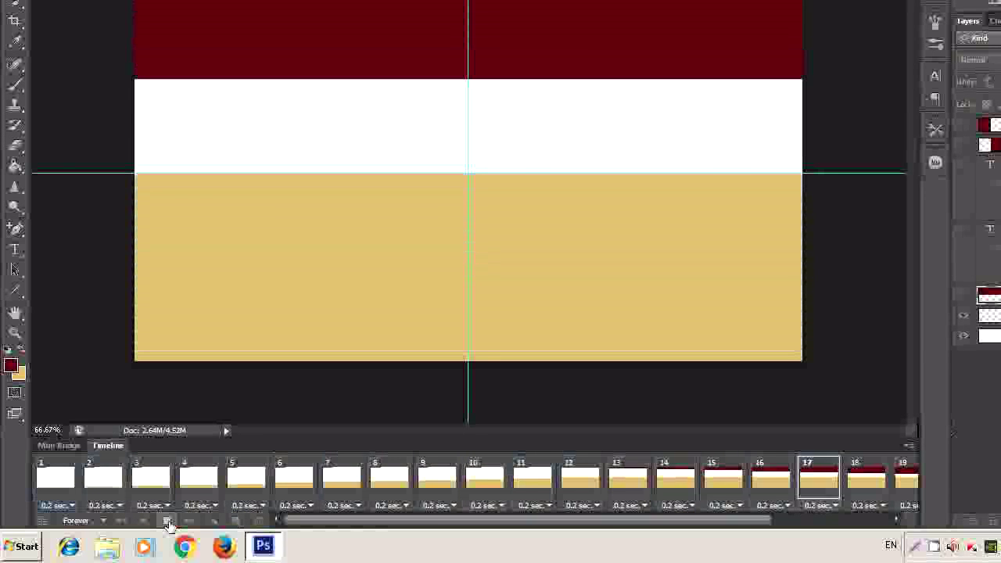
left_click(168, 522)
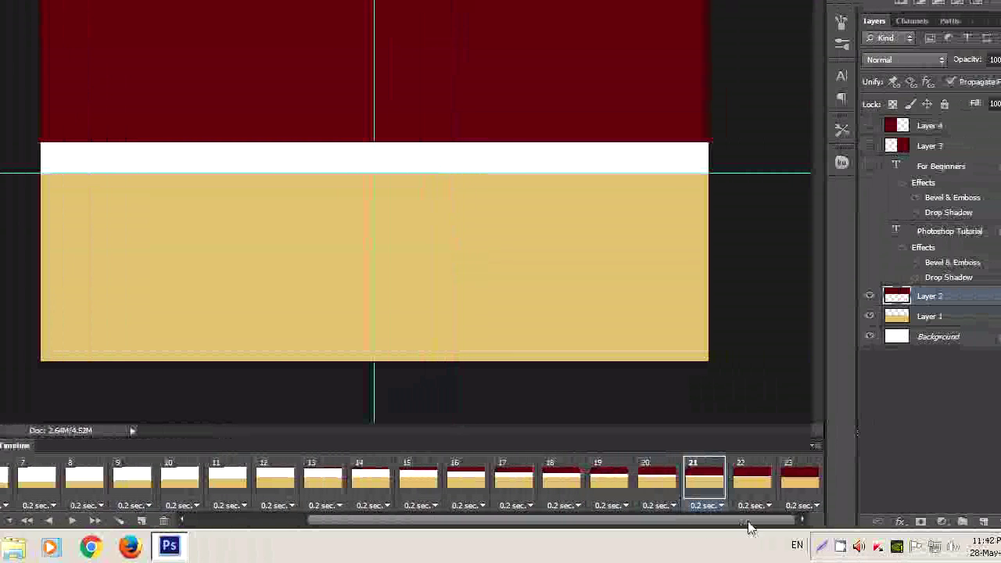
Step: On frame 23, show the Photoshop Tutorial title and place it at the red panel's top edge
left_click(769, 476)
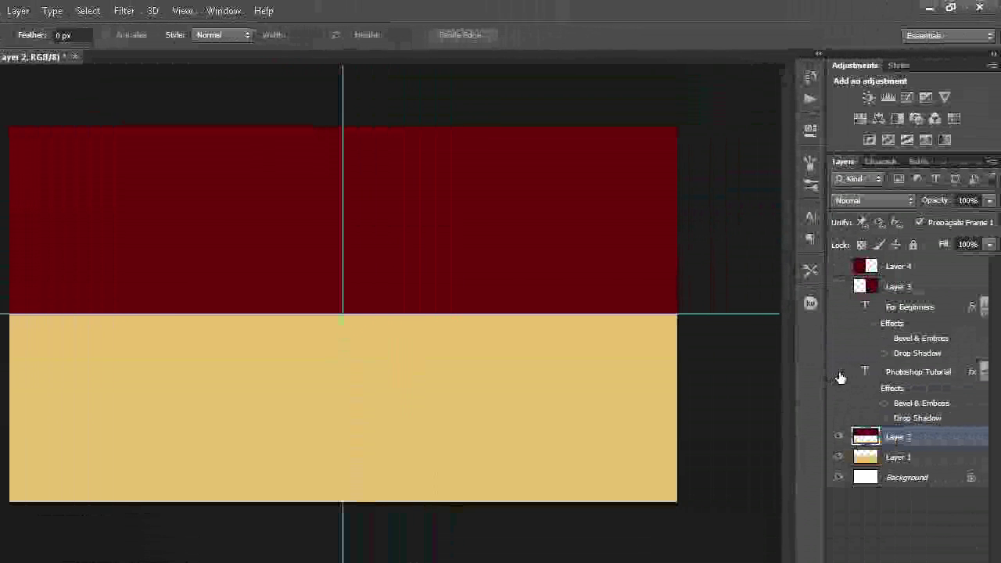
left_click(838, 372)
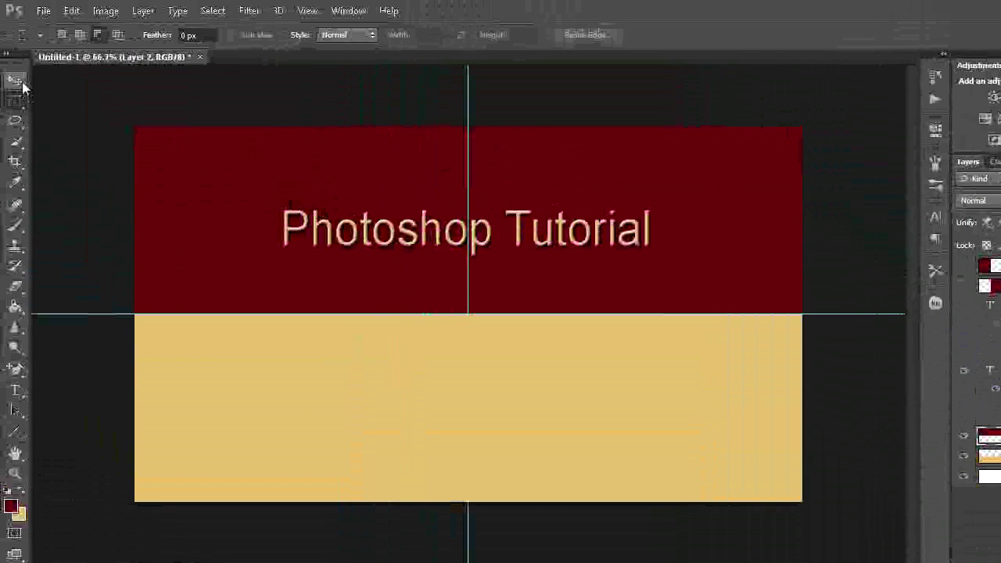
key("v")
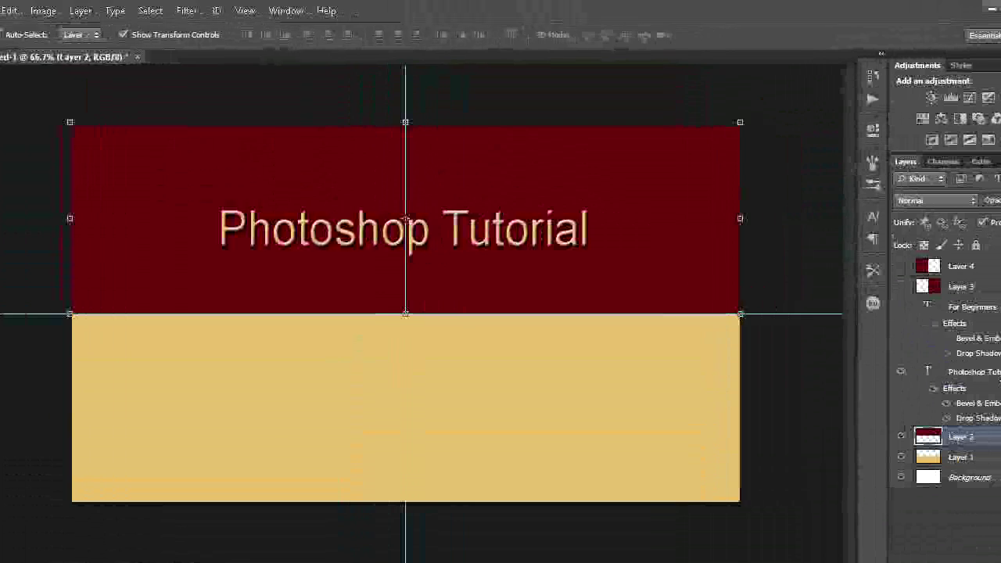
left_click(919, 372)
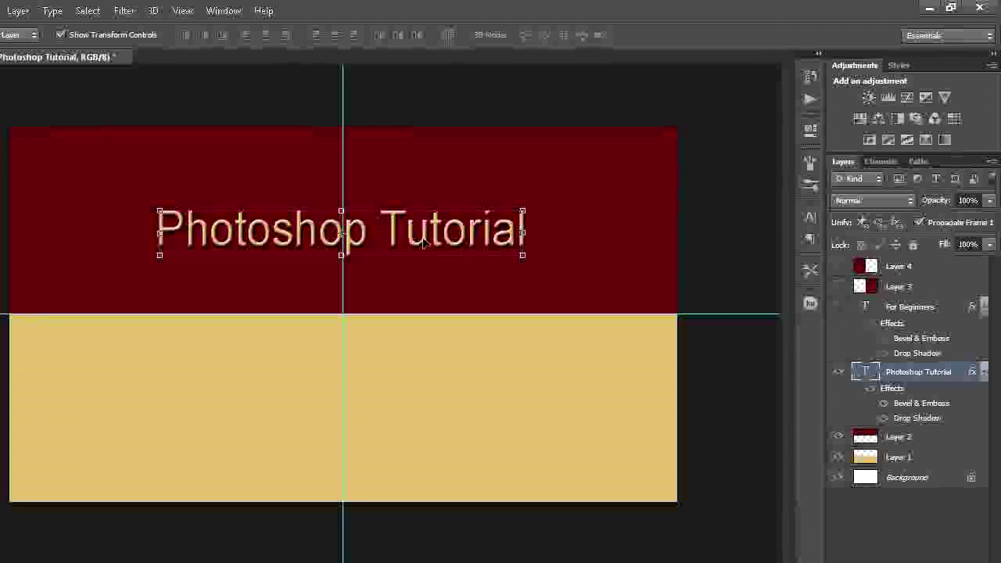
left_click_drag(422, 244, 439, 127)
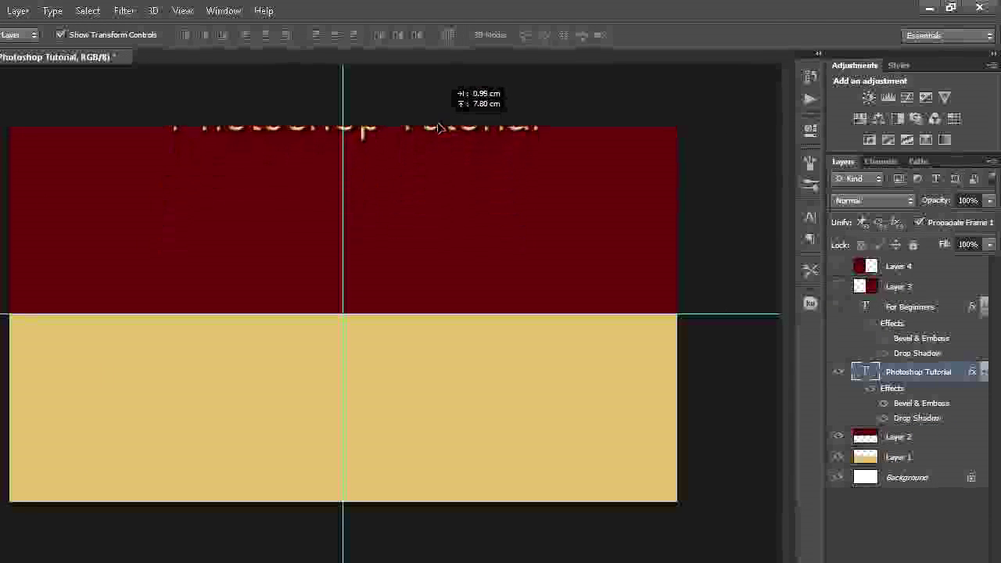
key("m")
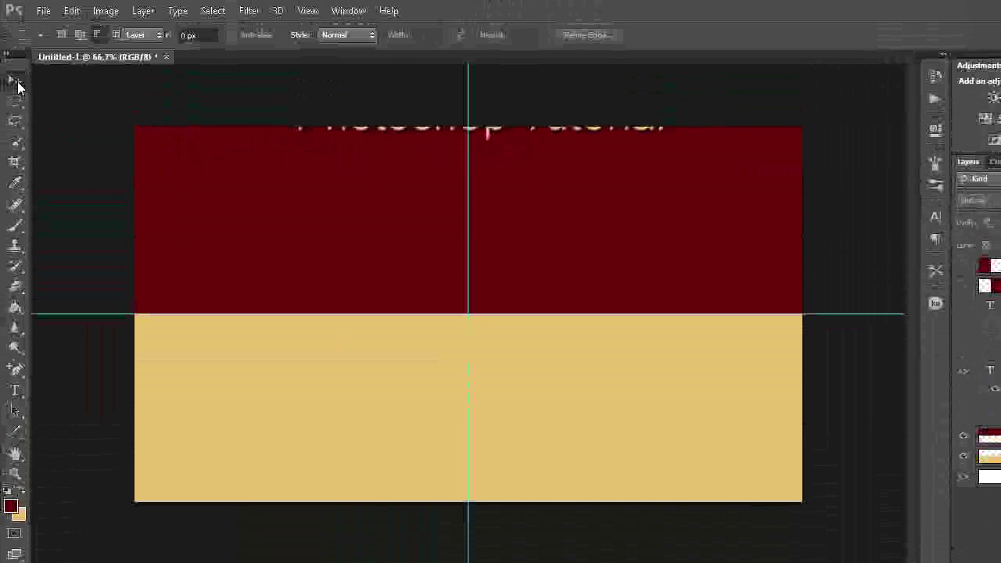
Step: Move the Photoshop Tutorial title down to the middle of the red panel
key("v")
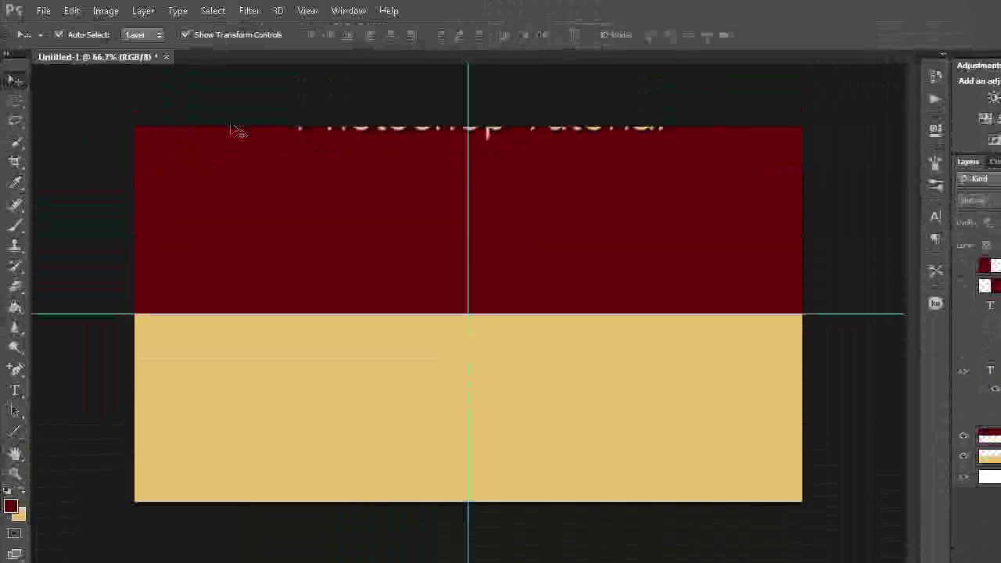
left_click(488, 133)
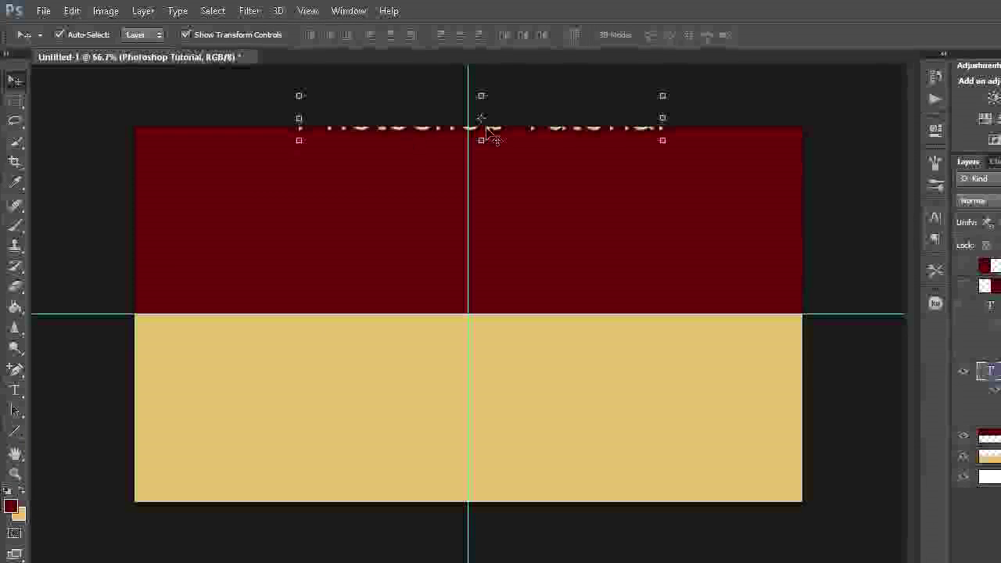
left_click_drag(488, 131, 488, 244)
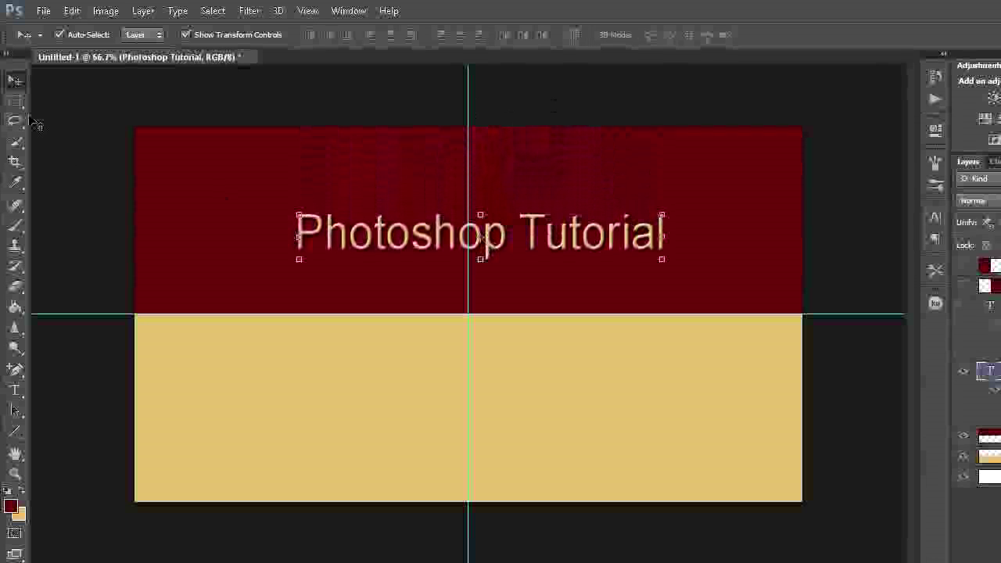
left_click(14, 100)
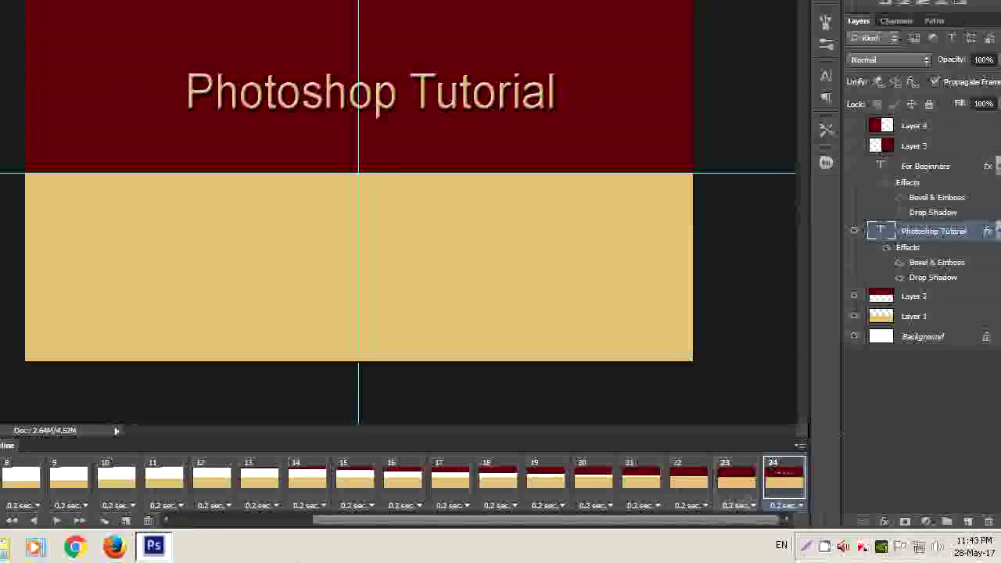
Step: Tween 10 frames for the title's glide and turn on the For Beginners layer
left_click(103, 521)
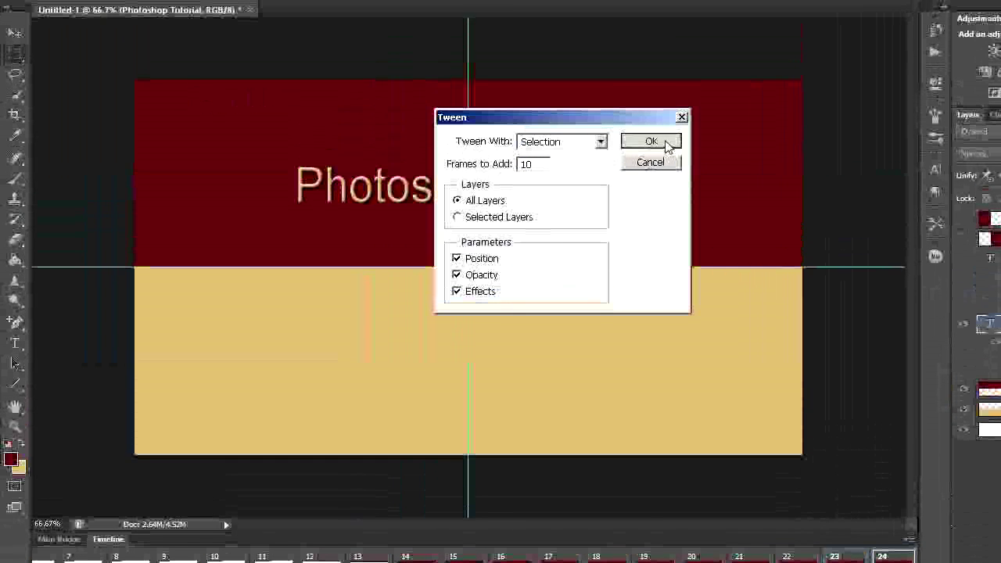
left_click(666, 145)
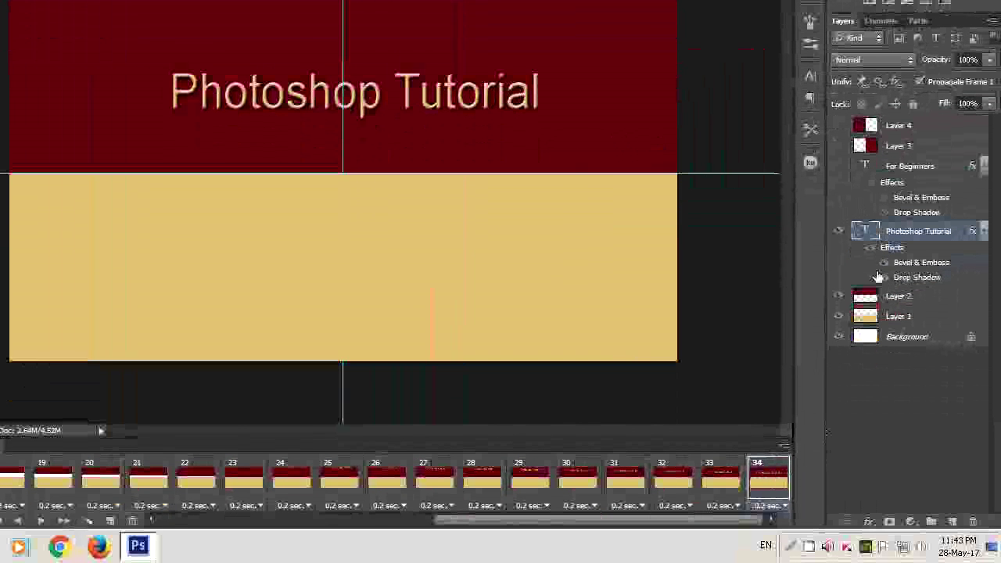
left_click(838, 169)
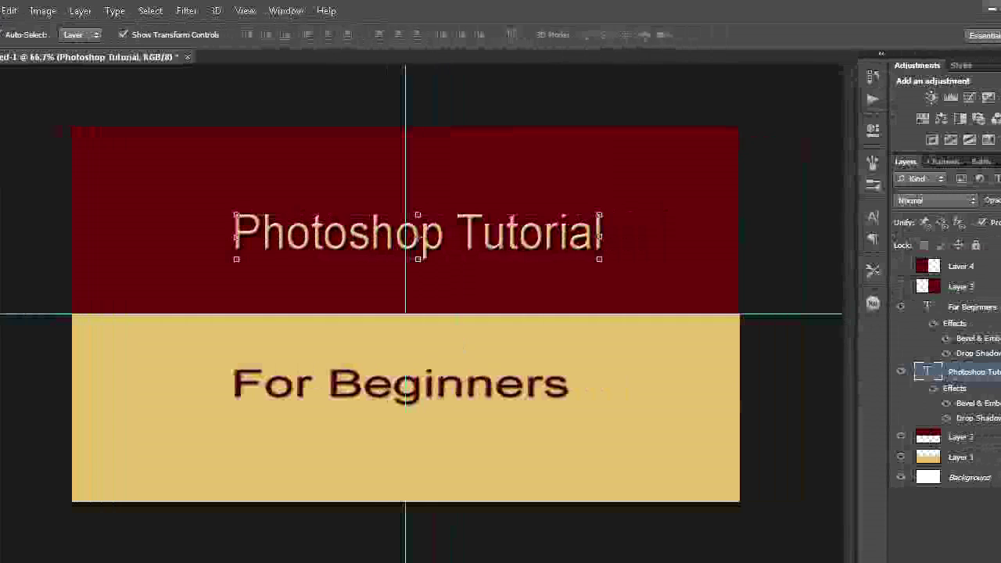
Step: Drag the For Beginners text into the middle of the tan block and apply the move
left_click(504, 385)
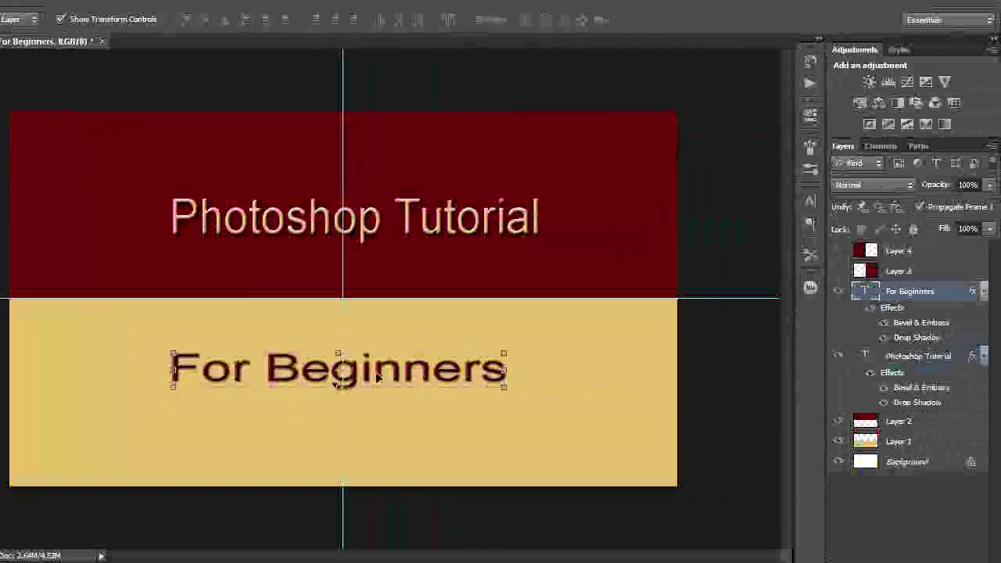
left_click_drag(377, 377, 381, 512)
left_click_drag(381, 418, 383, 407)
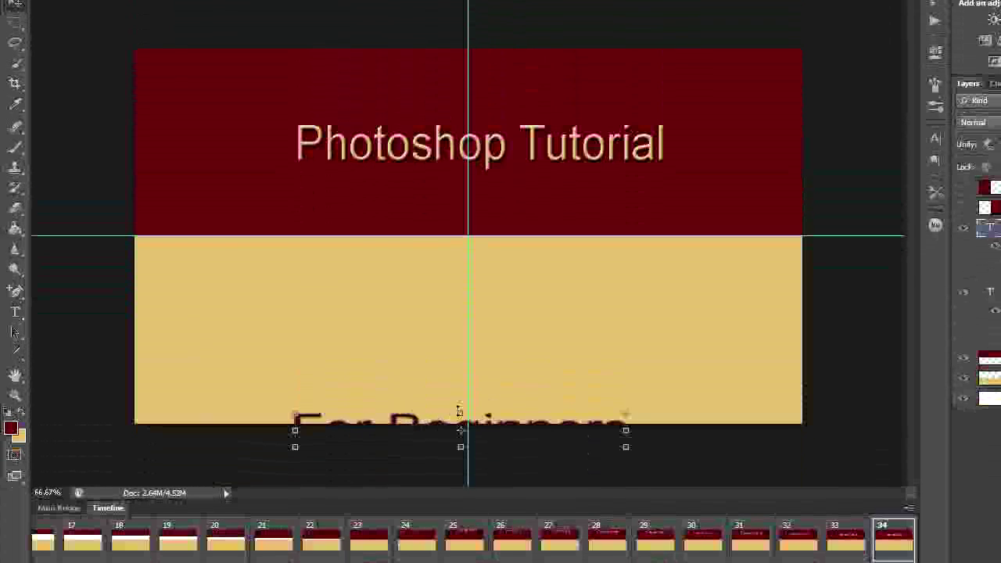
left_click_drag(459, 411, 496, 311)
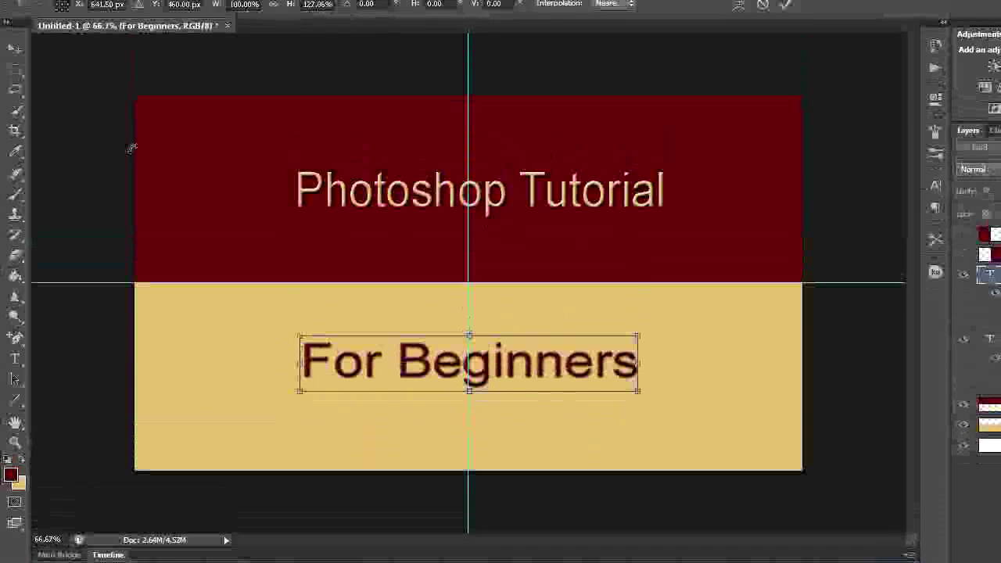
left_click(9, 102)
left_click(520, 266)
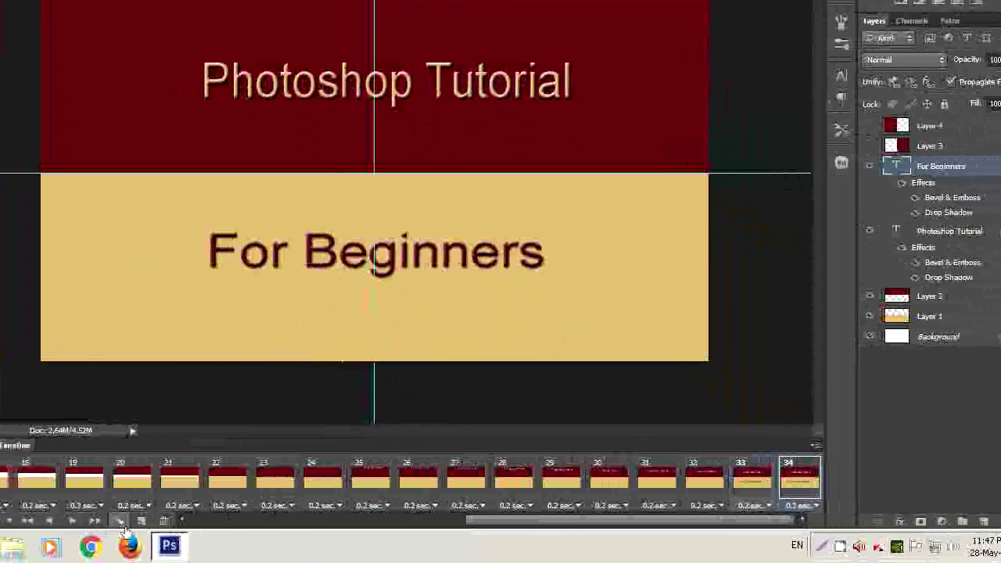
Step: Cancel the Tween dialog without adding frames, then play the animation from frame 1
left_click(88, 520)
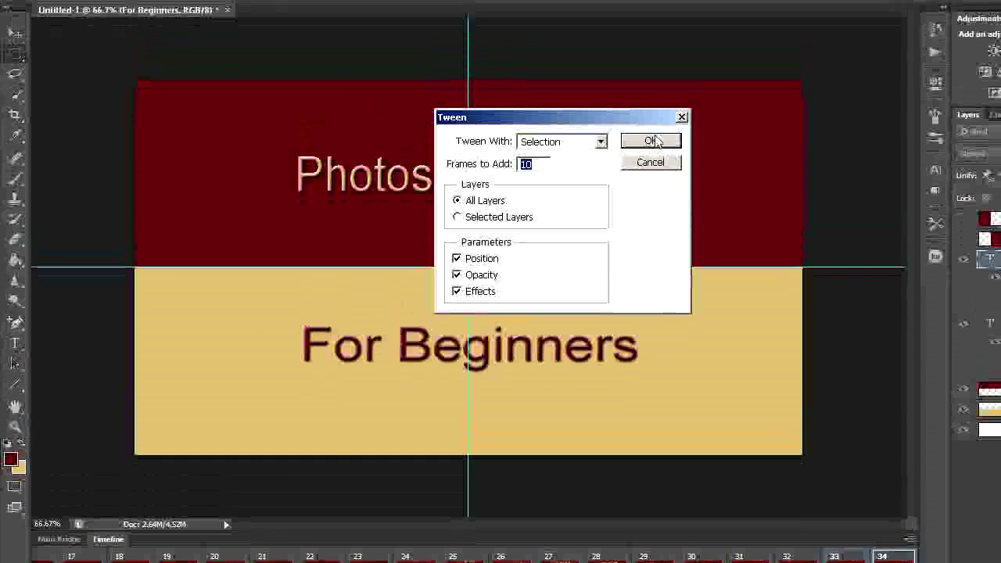
left_click(647, 115)
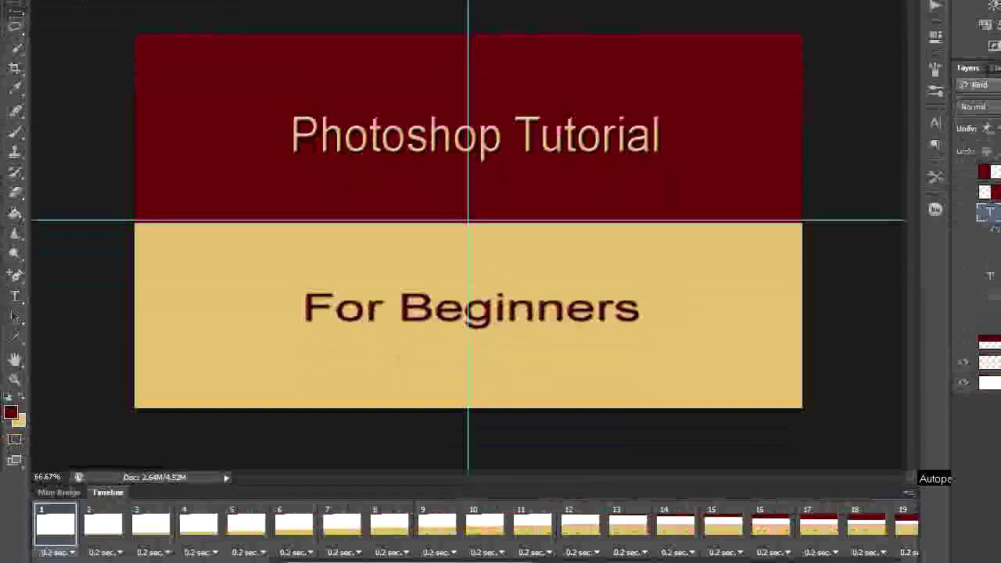
left_click(123, 522)
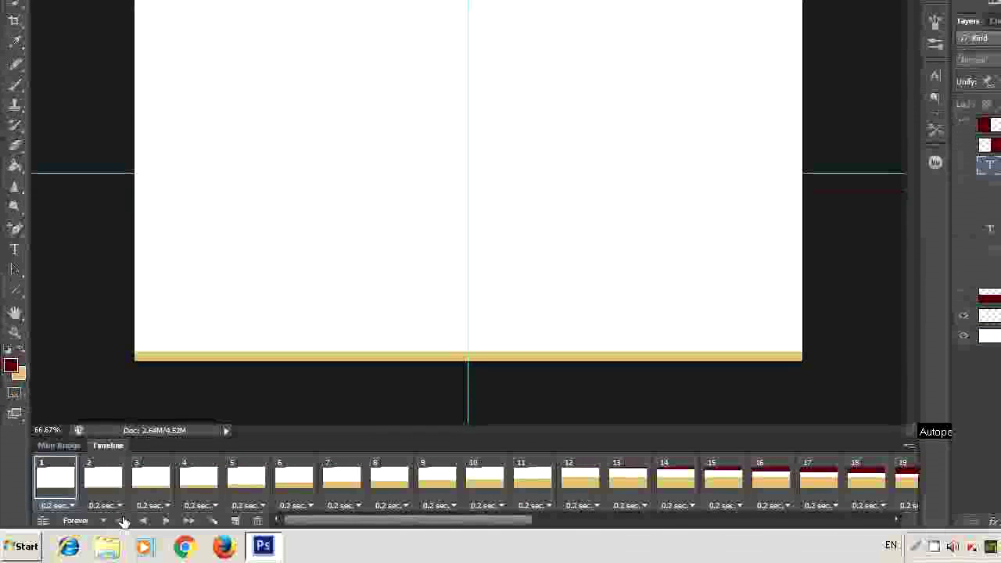
left_click(168, 522)
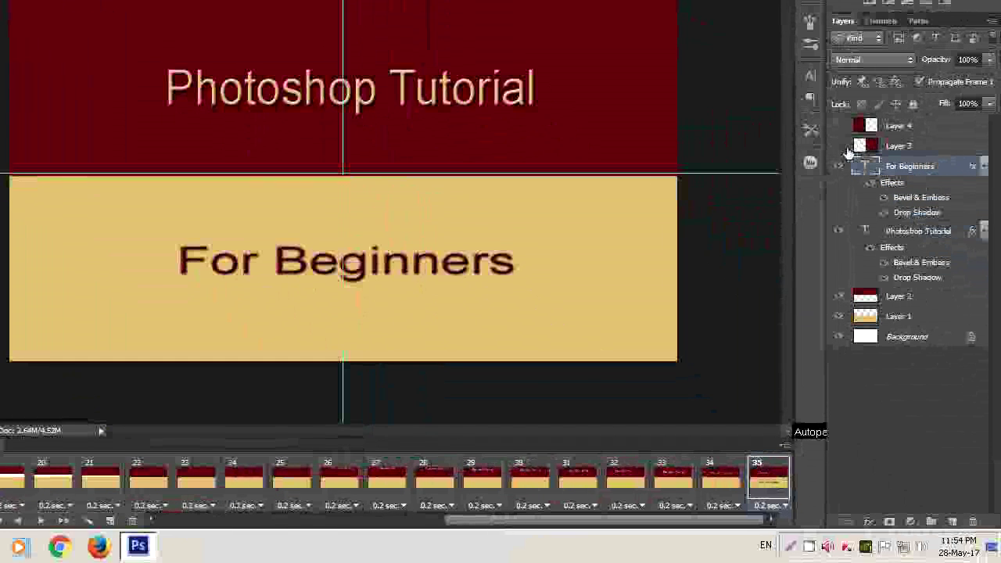
Step: Show both red panel layers and slide Layer 3's red block right to uncover the text
left_click(840, 146)
left_click(839, 127)
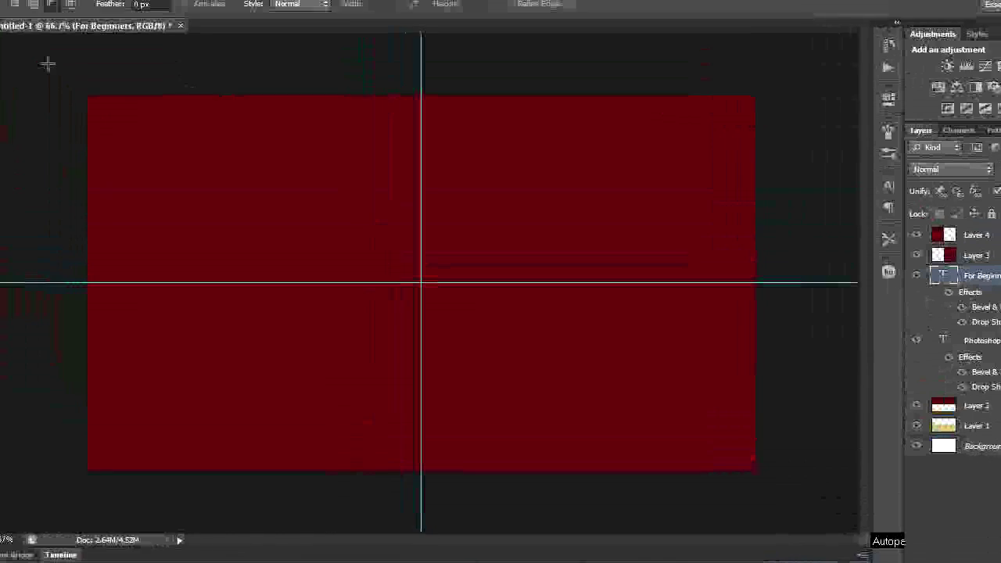
left_click(986, 286)
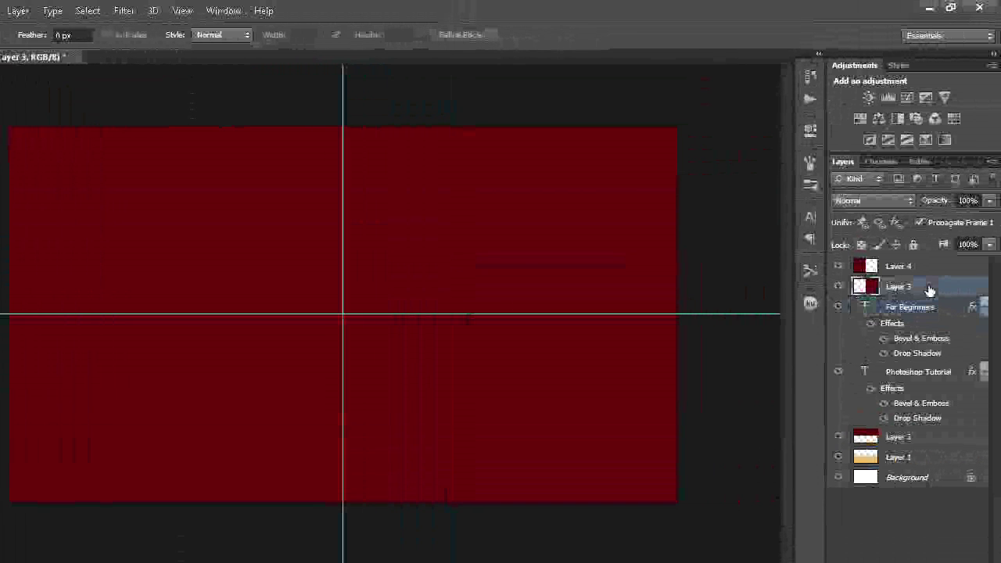
key("v")
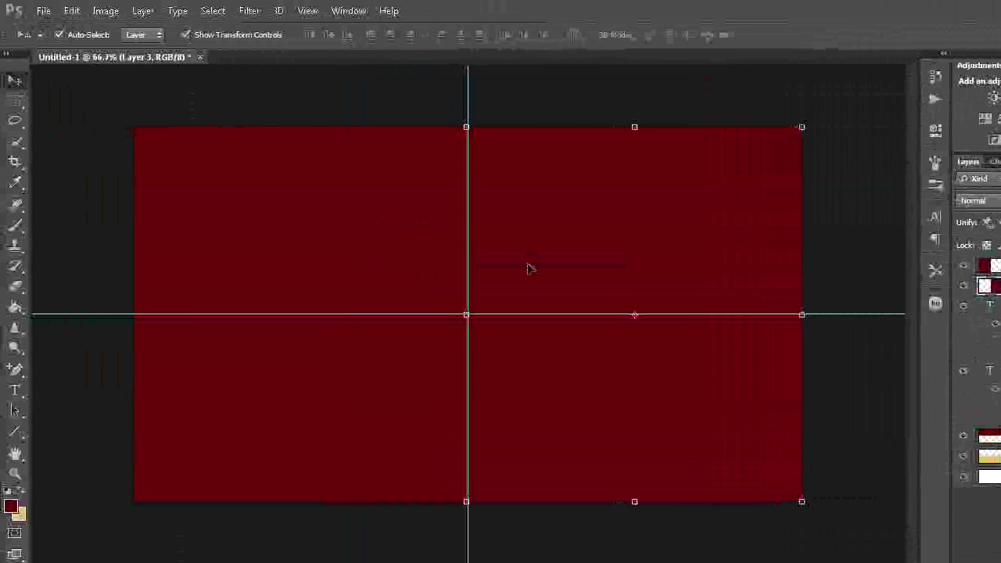
mouse_move(555, 381)
left_mouse_down()
mouse_move(749, 396)
mouse_move(736, 386)
left_mouse_up()
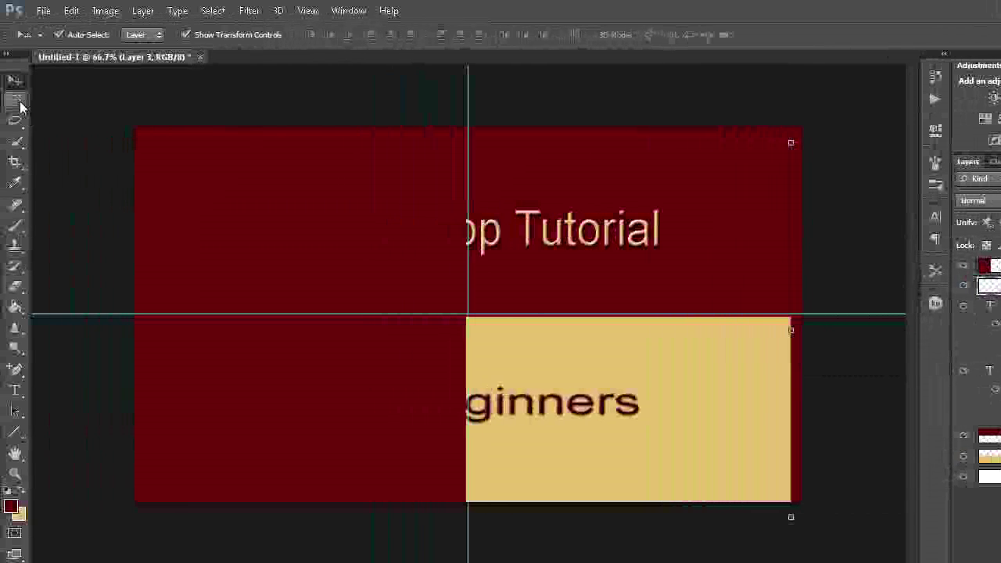
Step: Slide Layer 4's red left panel left until the full title shows
left_click(19, 103)
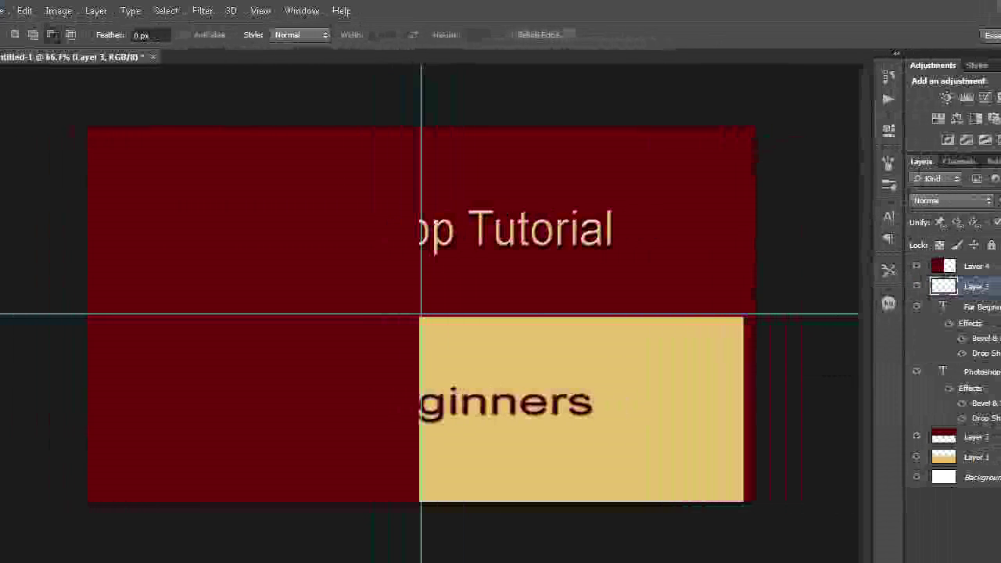
left_click(951, 271)
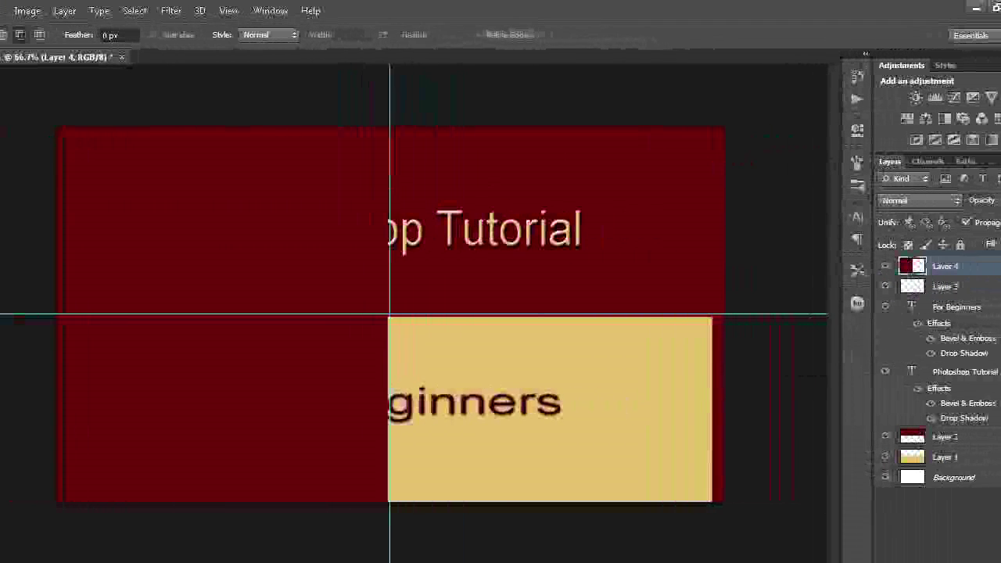
left_click(14, 83)
mouse_move(375, 404)
left_mouse_down()
mouse_move(204, 407)
mouse_move(183, 380)
mouse_move(114, 389)
left_mouse_up()
left_click(15, 104)
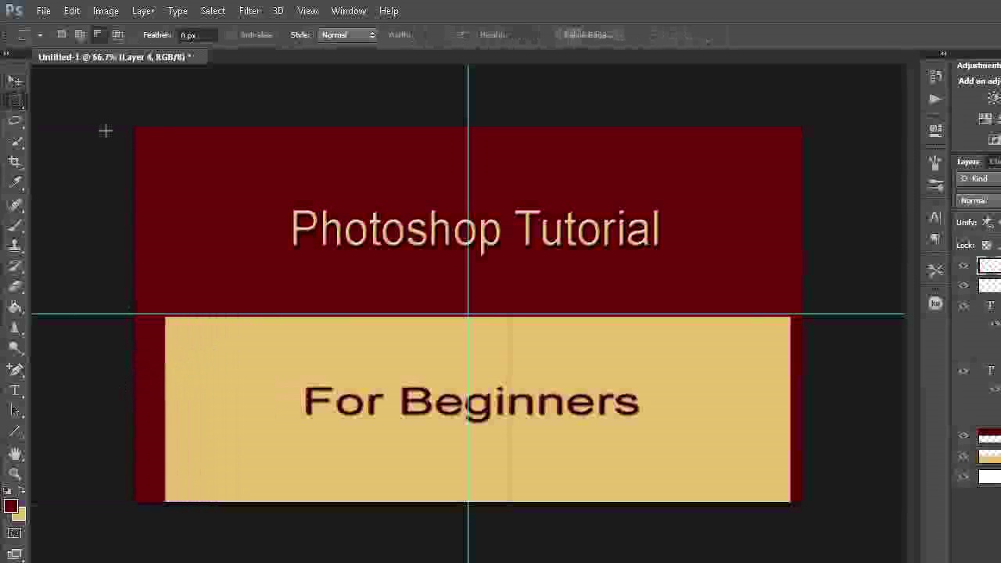
left_click(17, 83)
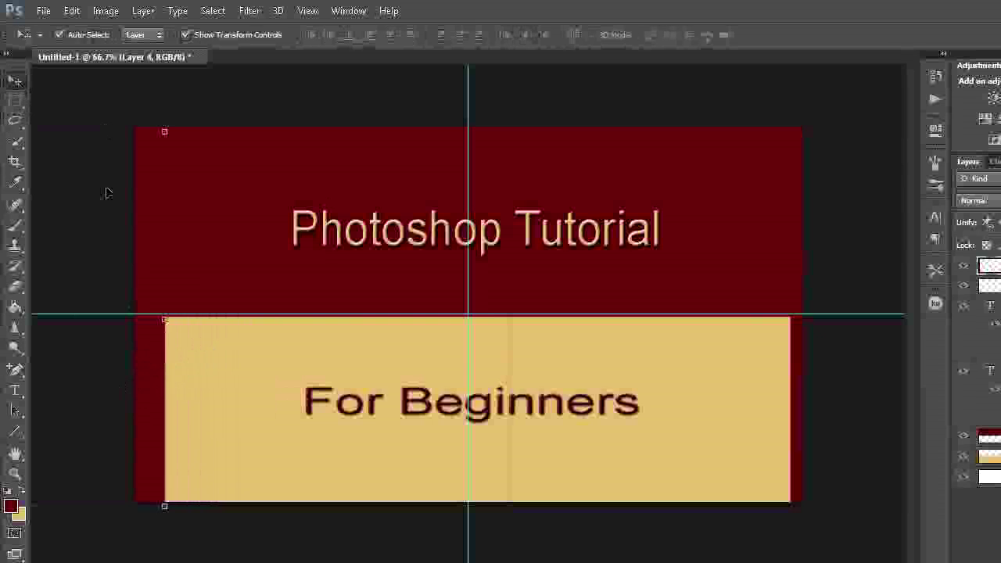
left_click_drag(154, 290, 124, 270)
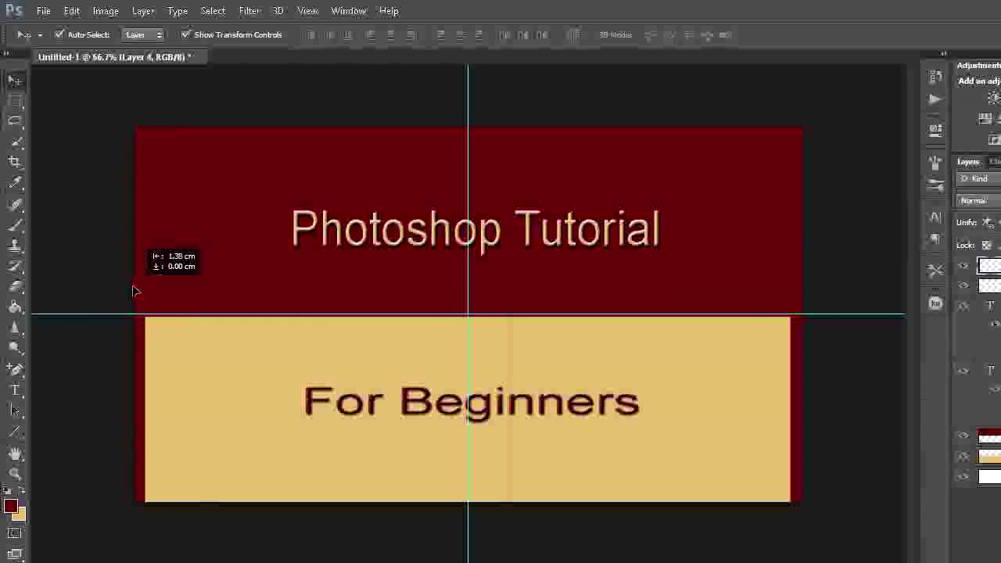
left_click(15, 104)
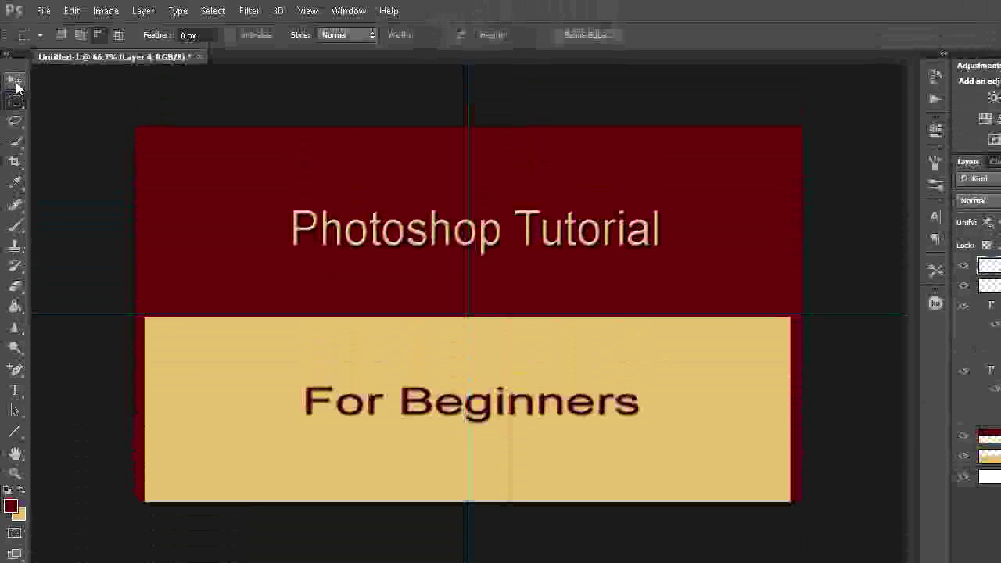
Step: Slide Layer 4's red panel back over the left half of the banner
left_click(16, 84)
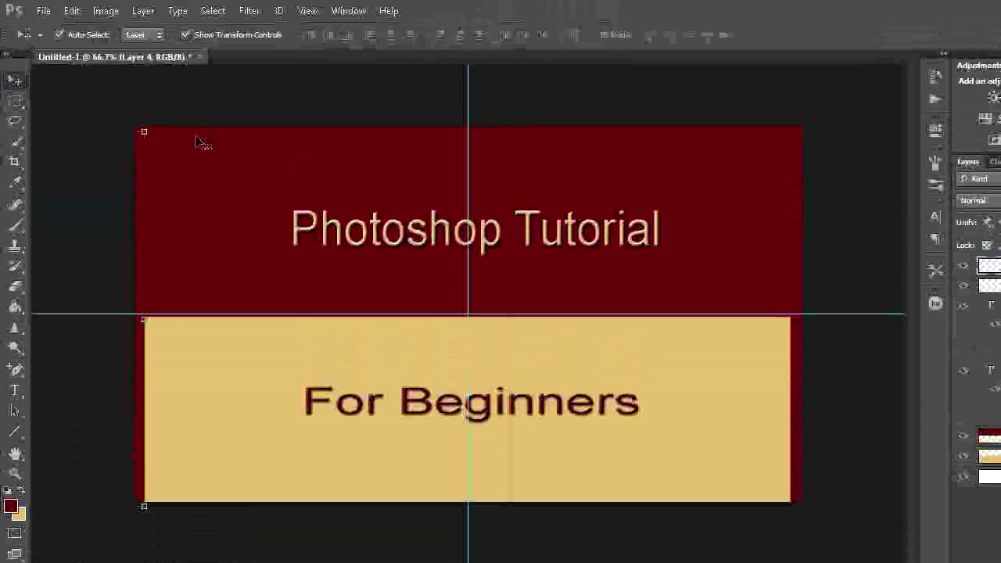
mouse_move(135, 358)
left_mouse_down()
mouse_move(323, 361)
mouse_move(380, 375)
mouse_move(446, 357)
mouse_move(456, 380)
left_mouse_up()
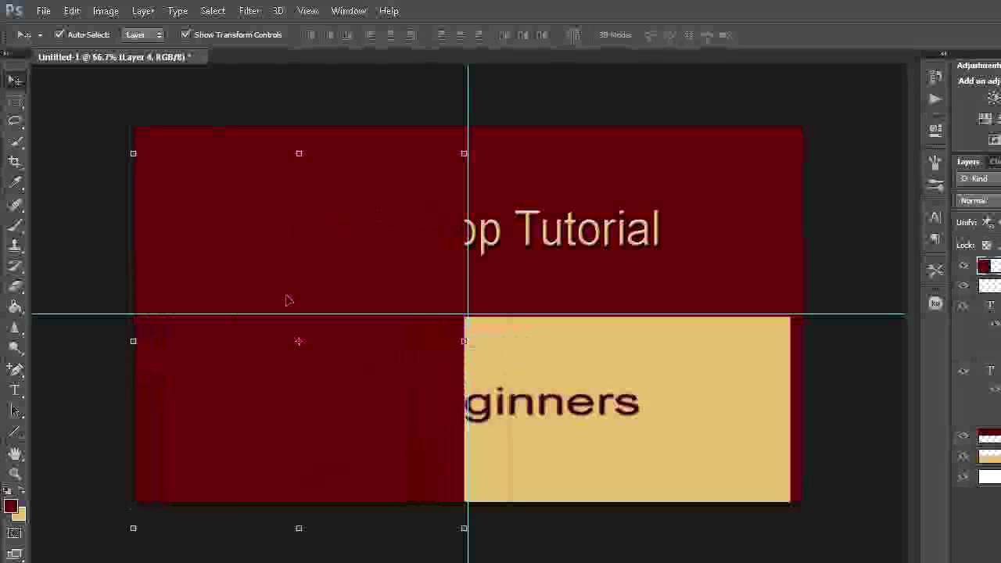
left_click(16, 102)
Step: Move Layer 3's red panel left over the right half, stretching it to 101.55% wide
left_click(989, 286)
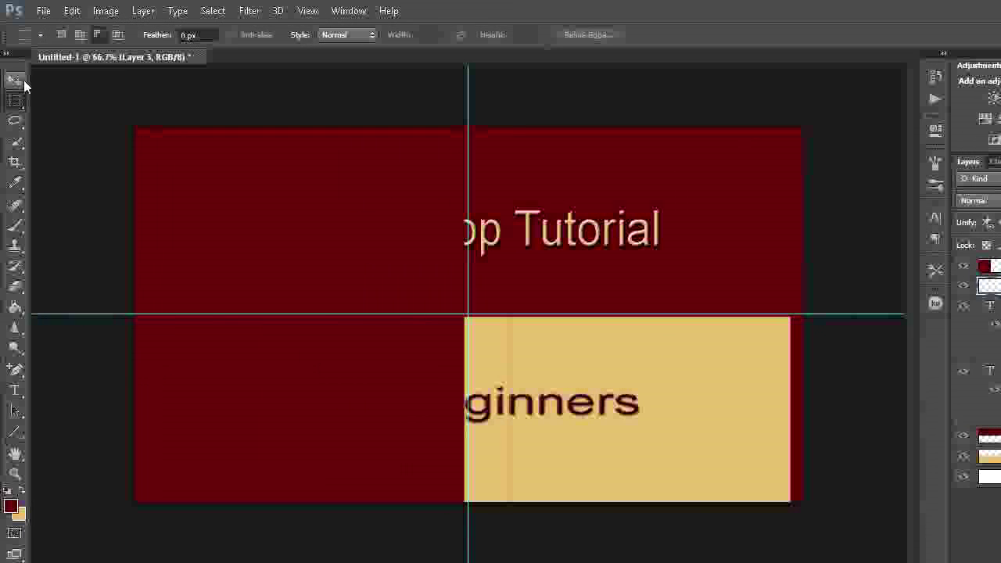
left_click(24, 79)
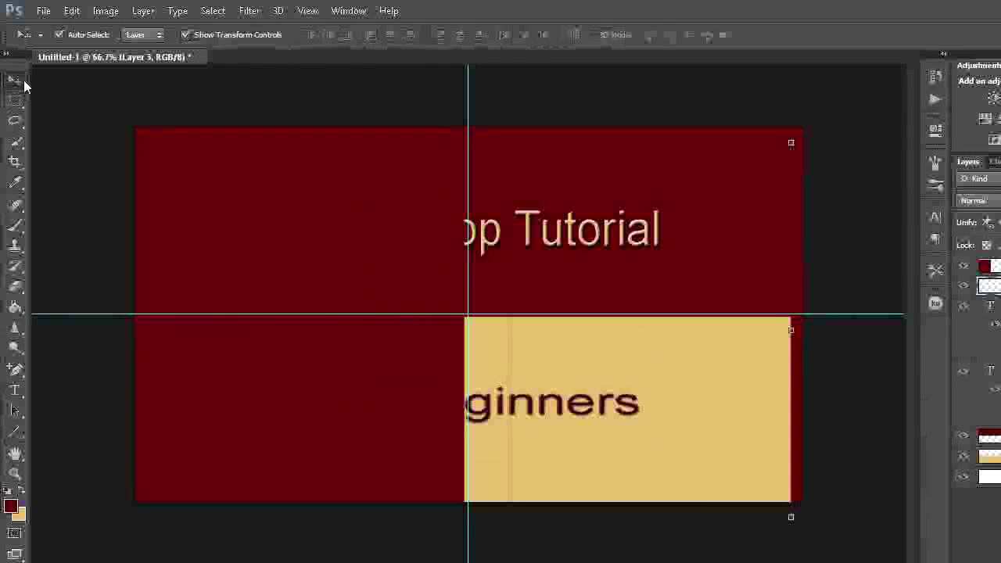
mouse_move(748, 289)
left_mouse_down()
mouse_move(670, 270)
mouse_move(423, 276)
left_mouse_up()
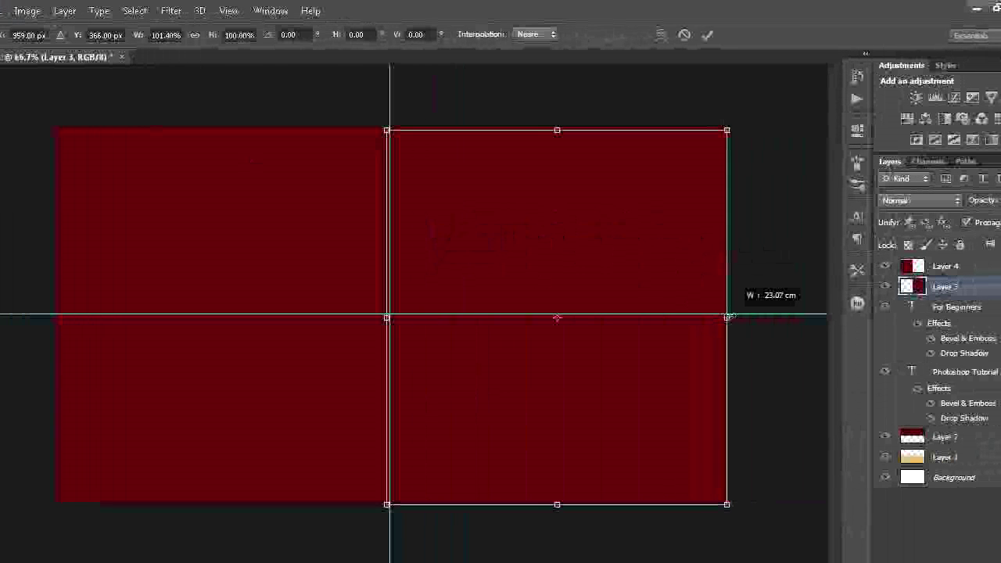
left_click_drag(723, 316, 728, 317)
left_click(8, 113)
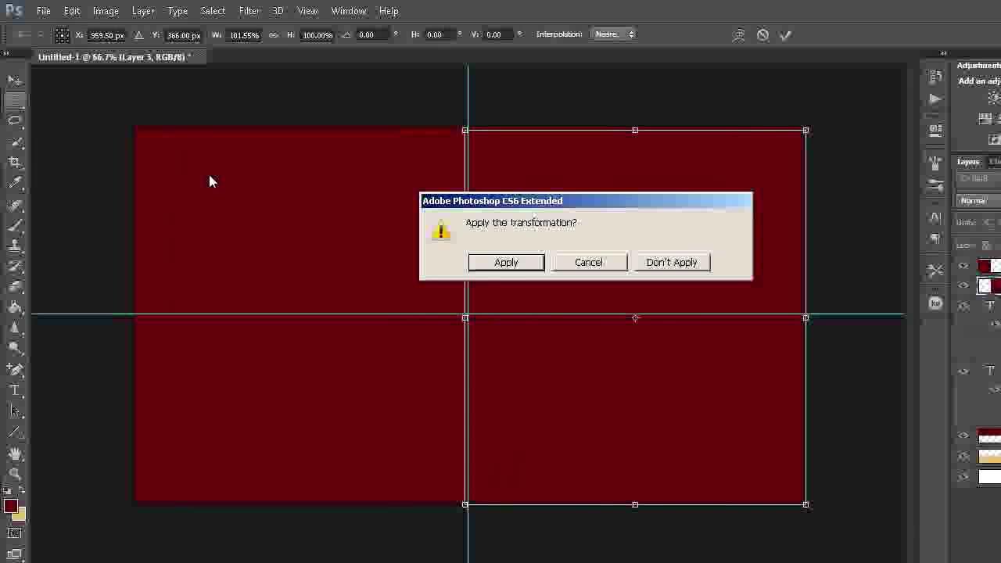
left_click(506, 262)
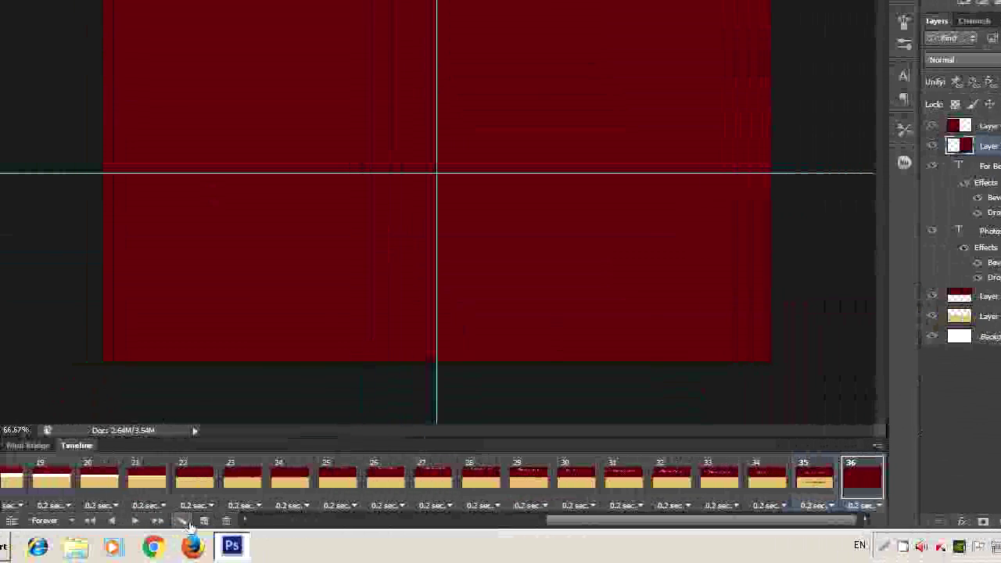
Step: Tween frames 35–36 with 10 added frames, then play the 46-frame animation from frame 1
left_click(105, 520)
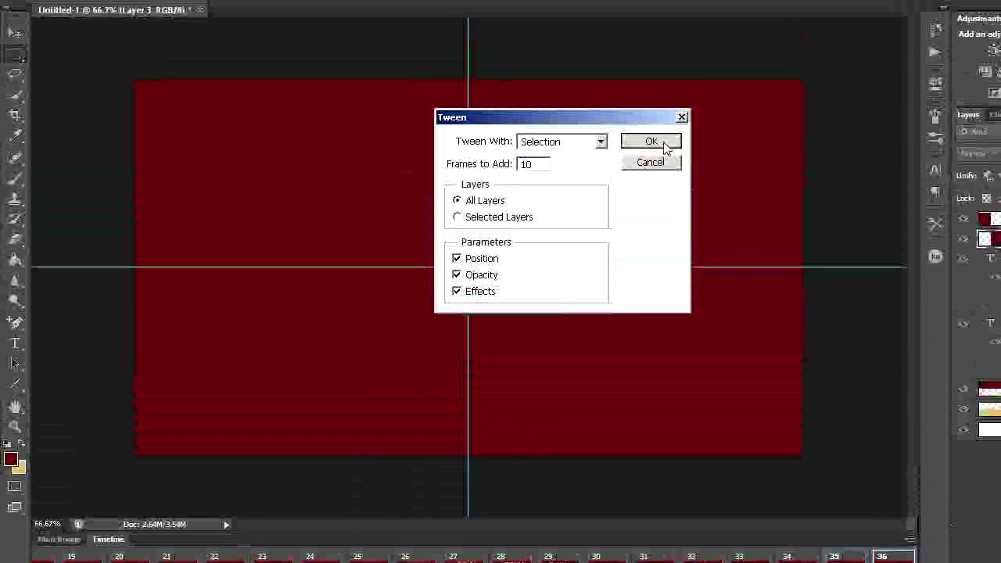
left_click(657, 63)
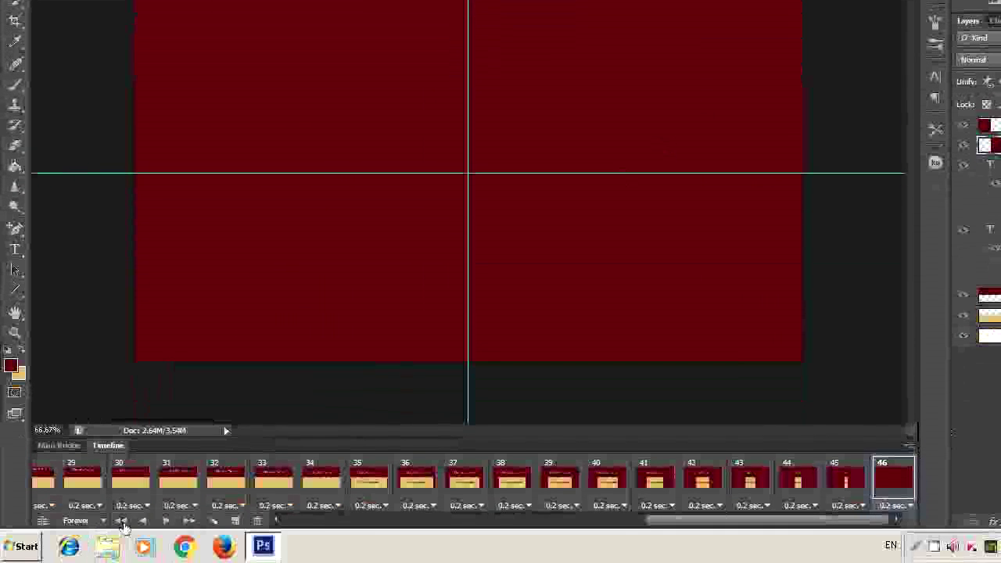
left_click(121, 522)
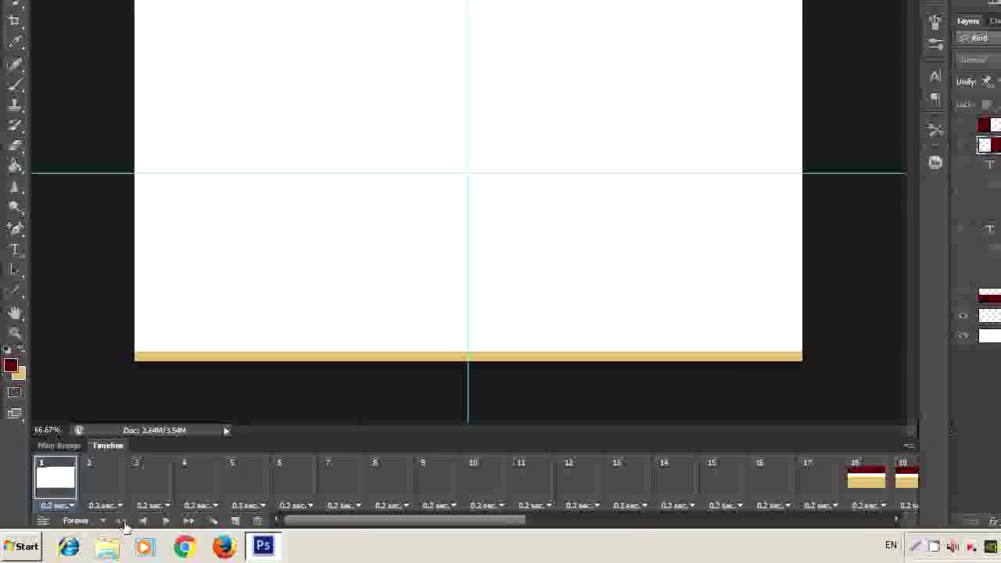
left_click(168, 521)
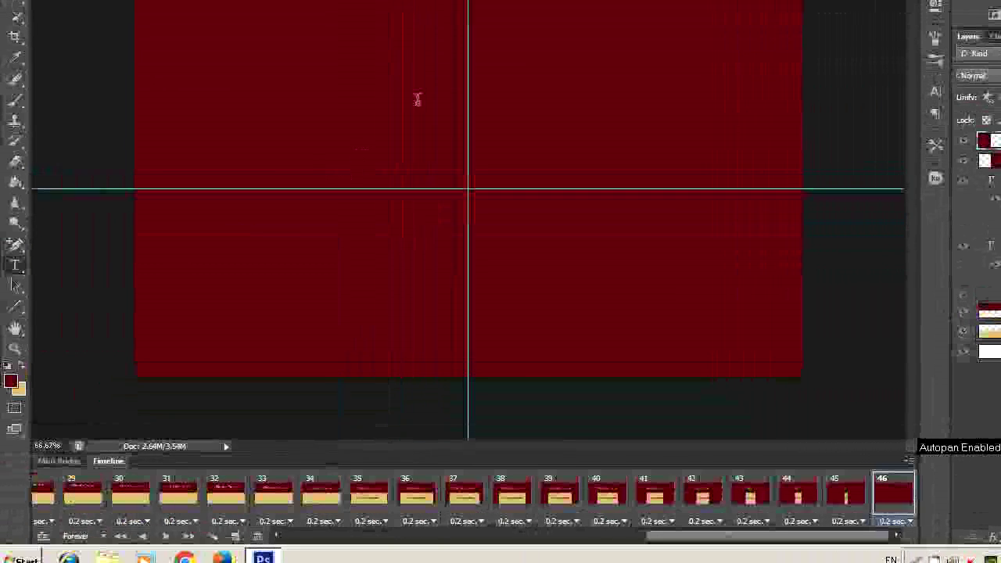
Step: Set the text colour to tan d4b66f and type a B left of centre
left_click(500, 34)
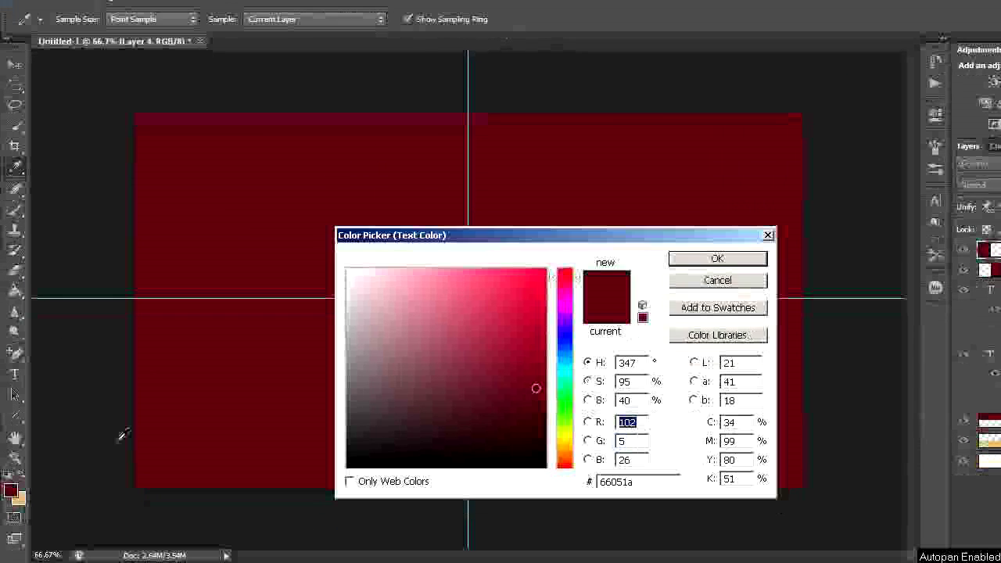
left_click(19, 513)
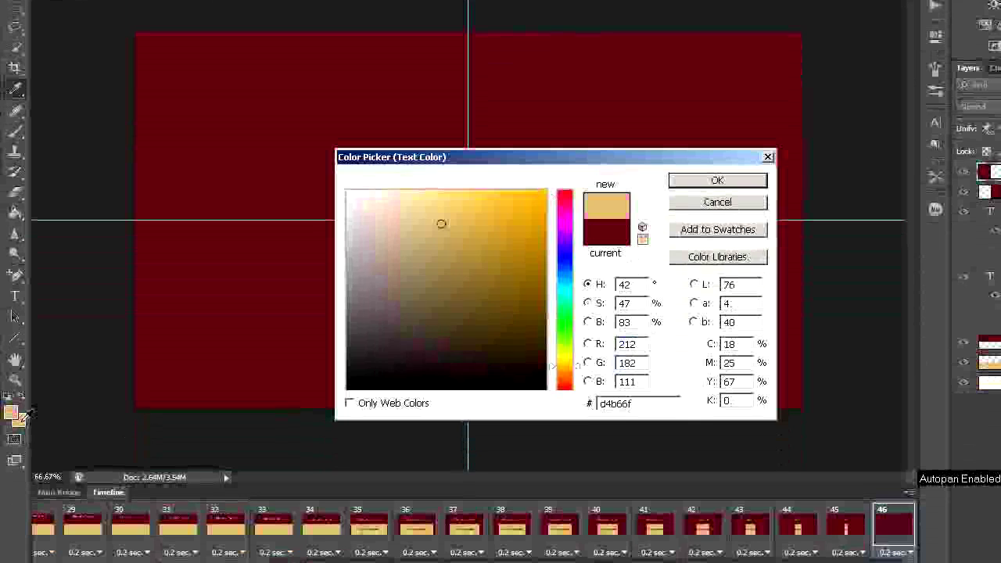
left_click(716, 181)
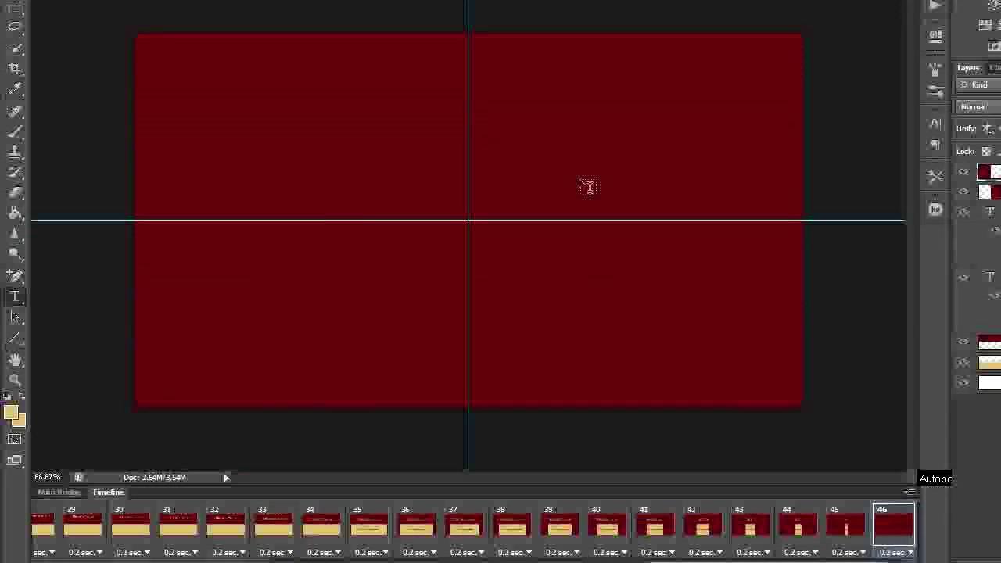
left_click(347, 212)
type("B")
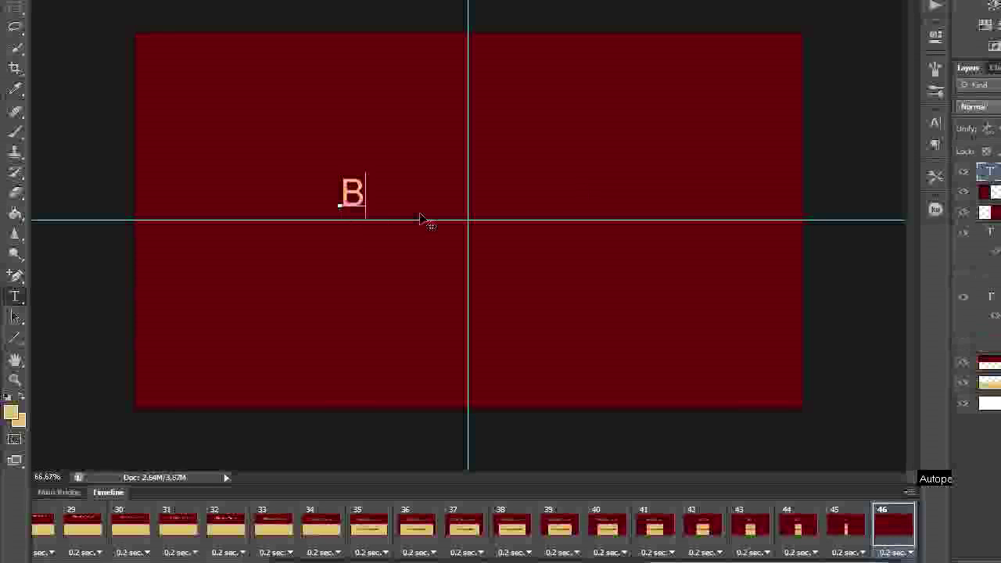
Step: Scale the B to 170.75% wide and 123.29% tall, moving it down toward the guide
left_click(18, 81)
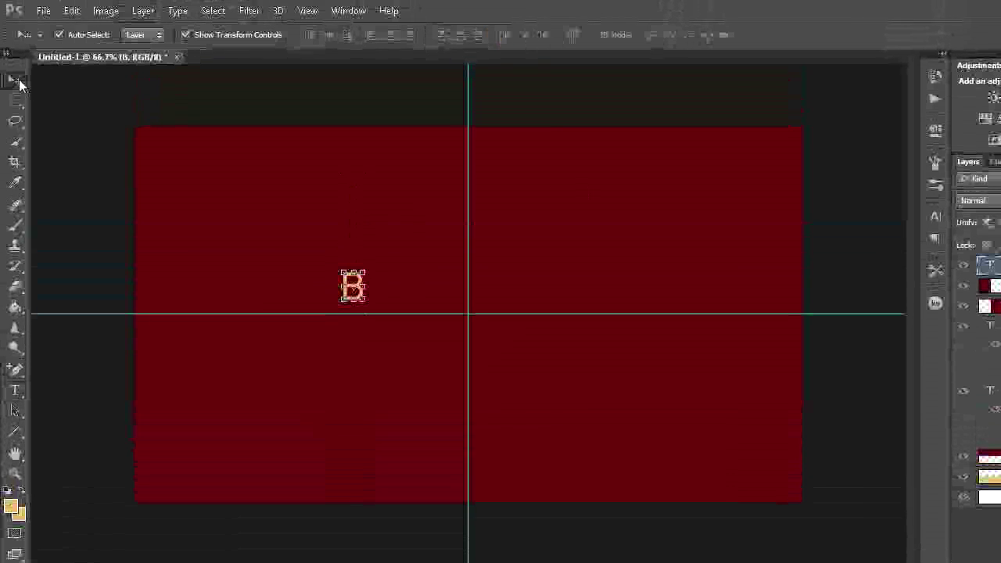
key("ctrl+t")
mouse_move(365, 286)
left_mouse_down()
mouse_move(383, 290)
mouse_move(362, 259)
left_mouse_up()
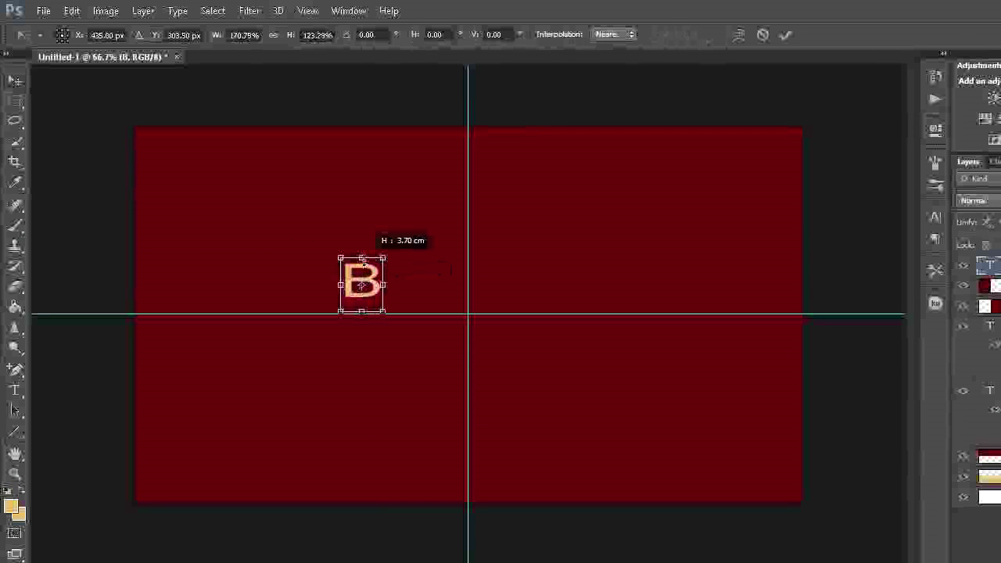
left_click_drag(371, 293, 370, 295)
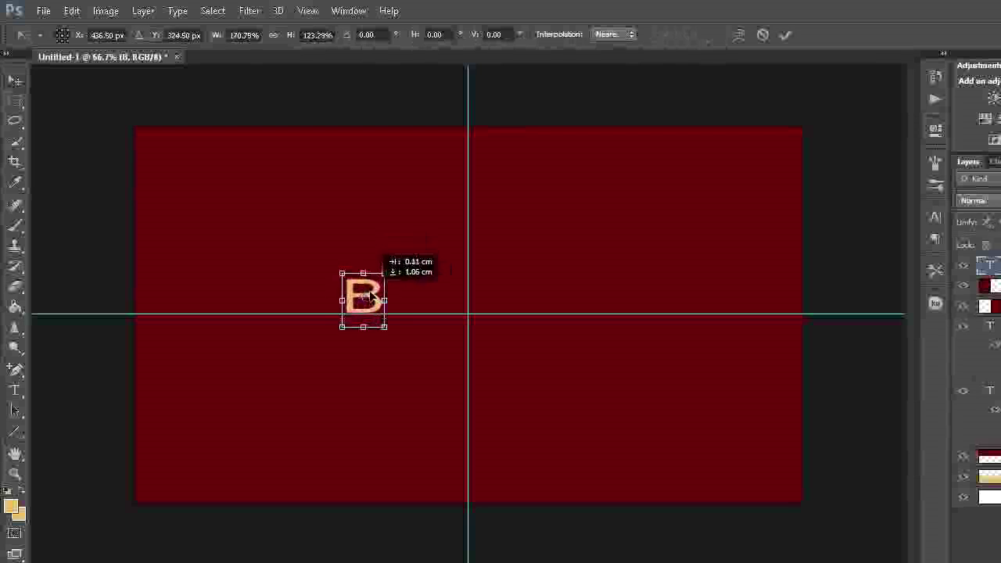
left_click(16, 107)
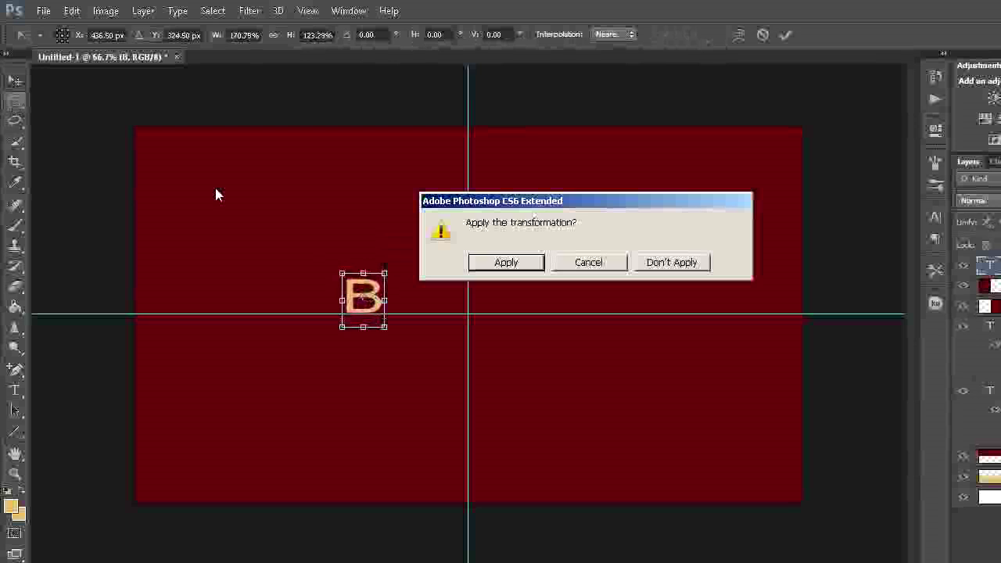
left_click(500, 266)
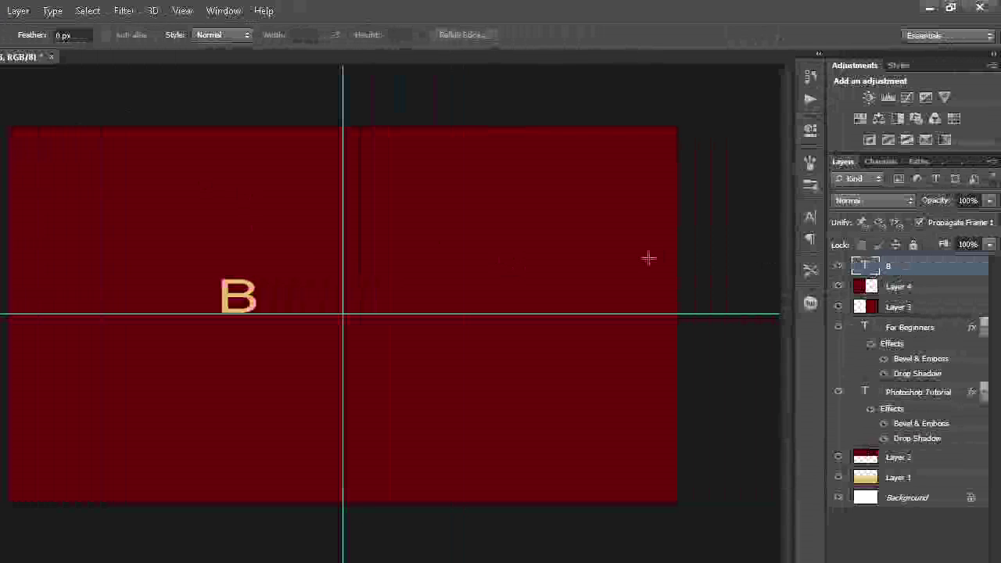
Step: Duplicate the B layer, move the copy right and retype it as 'y' to read 'By'
key("ctrl+j")
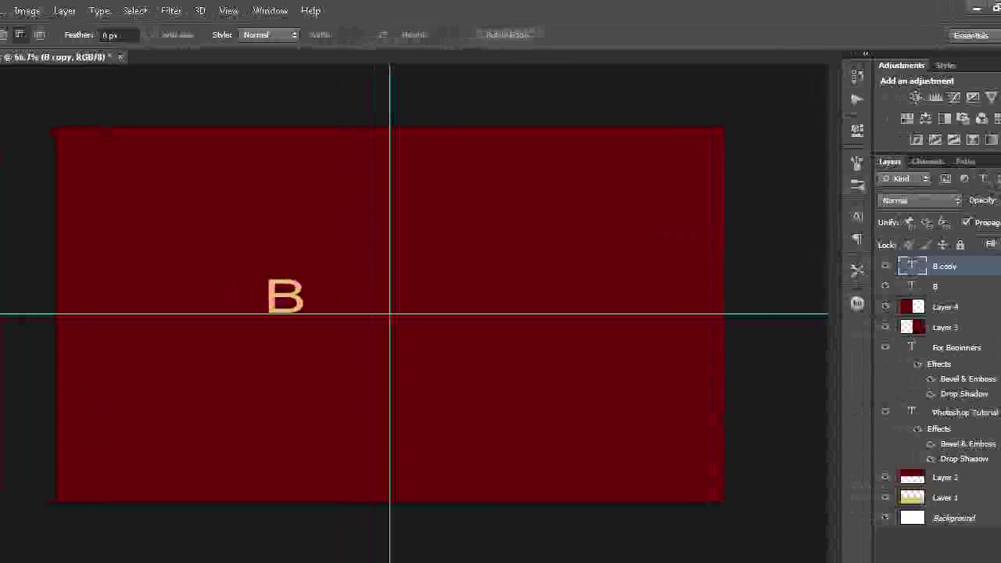
left_click(17, 88)
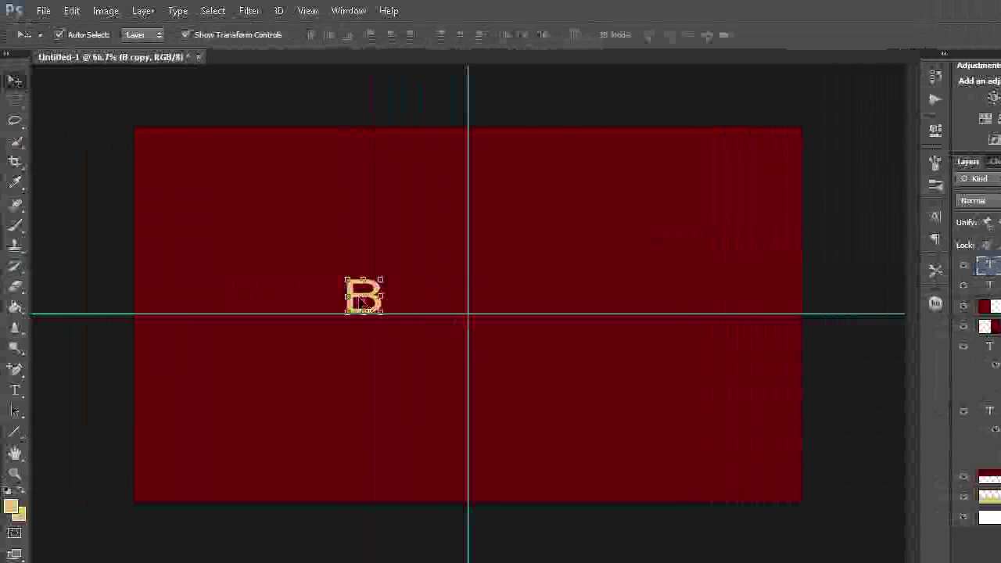
key("ctrl+t")
left_click_drag(365, 301, 402, 297)
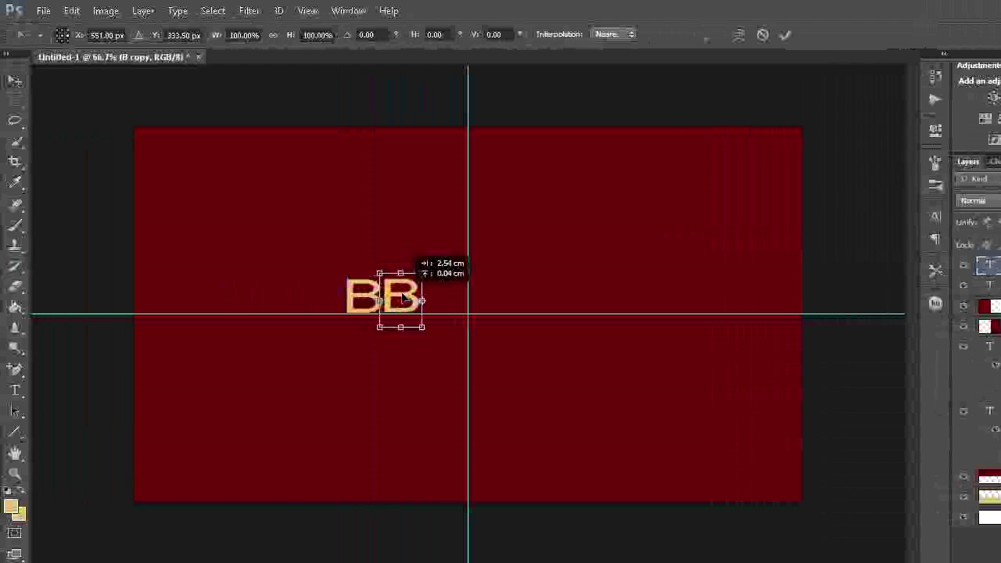
left_click(17, 101)
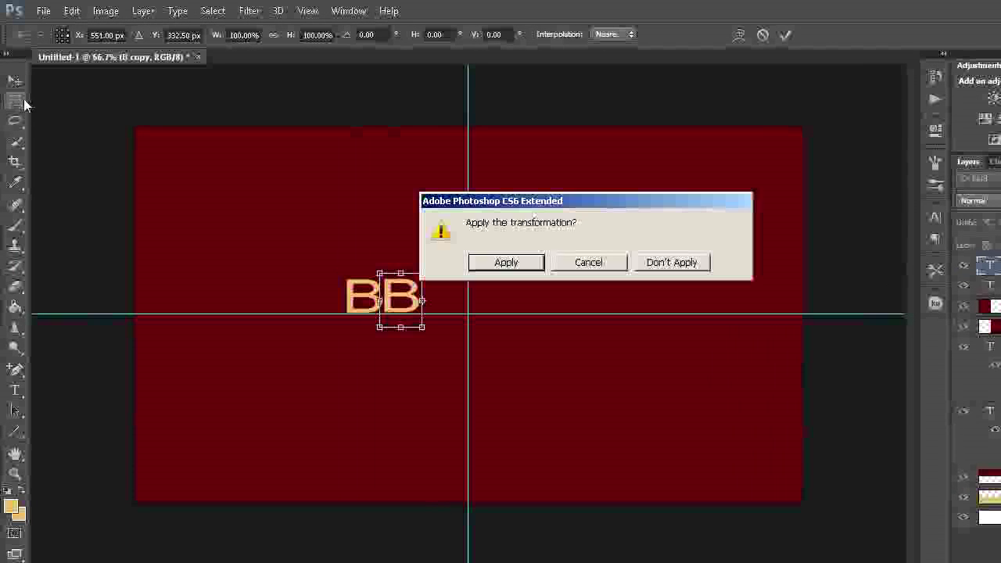
left_click(483, 266)
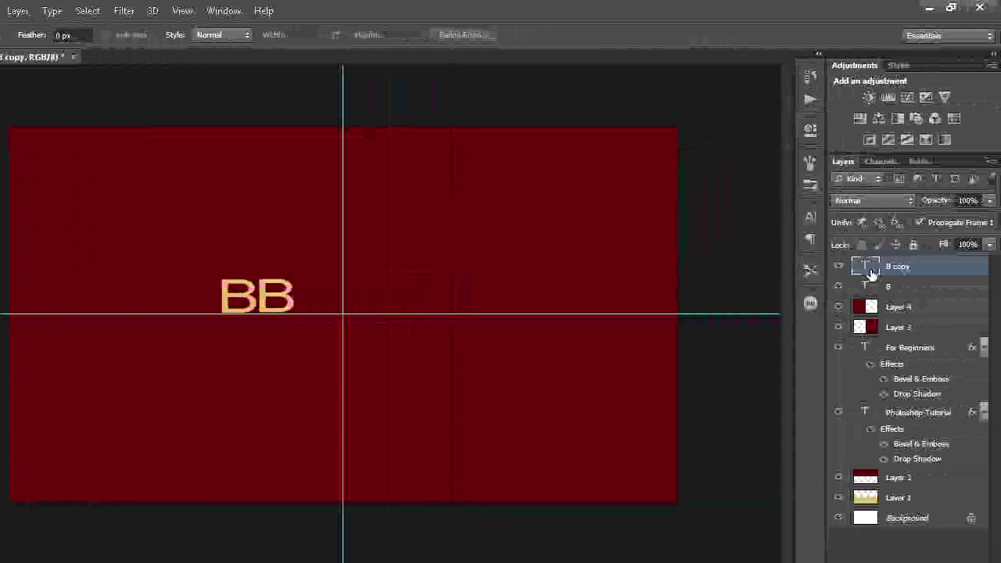
double_click(871, 269)
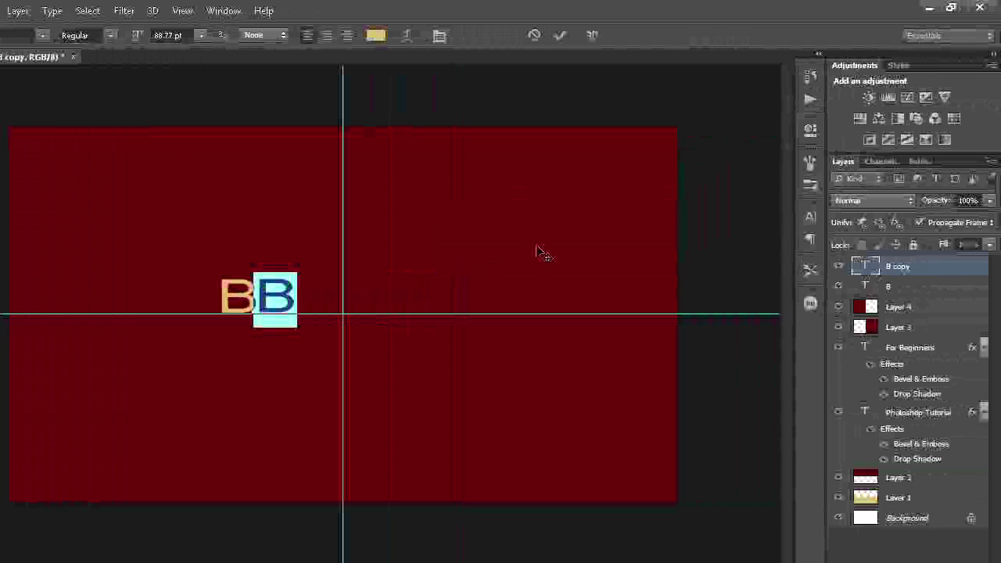
key("BackSpace")
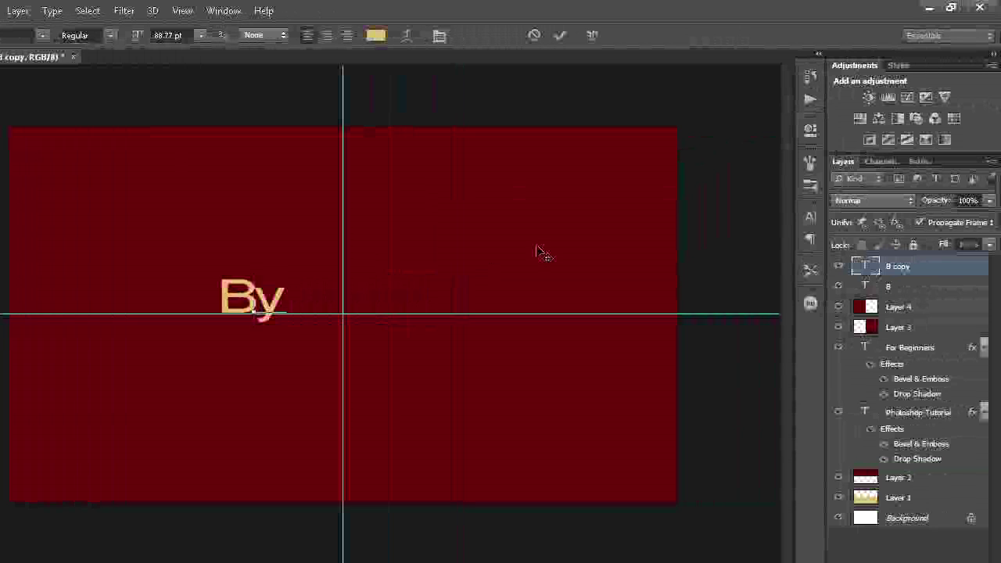
left_click(14, 85)
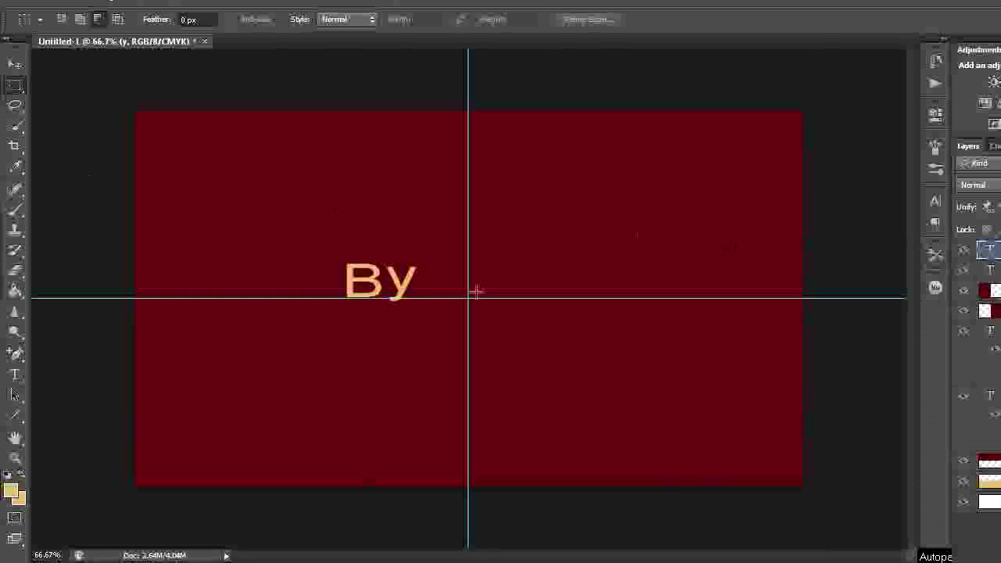
Step: Duplicate the y layer, move it right of 'By' and retype it as the name's first letter
key("ctrl+j")
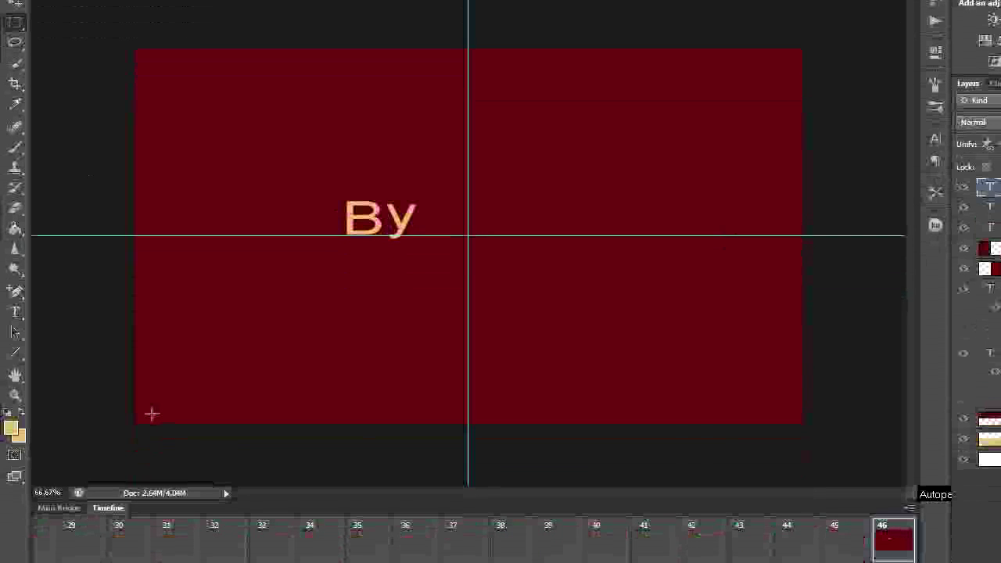
left_click(15, 81)
mouse_move(402, 295)
left_mouse_down()
mouse_move(461, 294)
mouse_move(468, 306)
mouse_move(464, 295)
left_mouse_up()
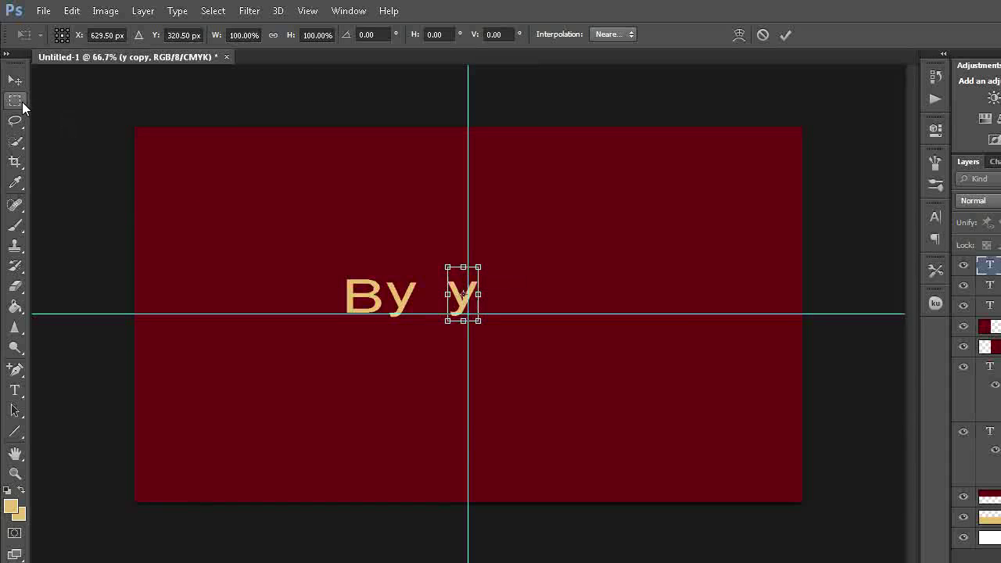
left_click(17, 102)
left_click(526, 264)
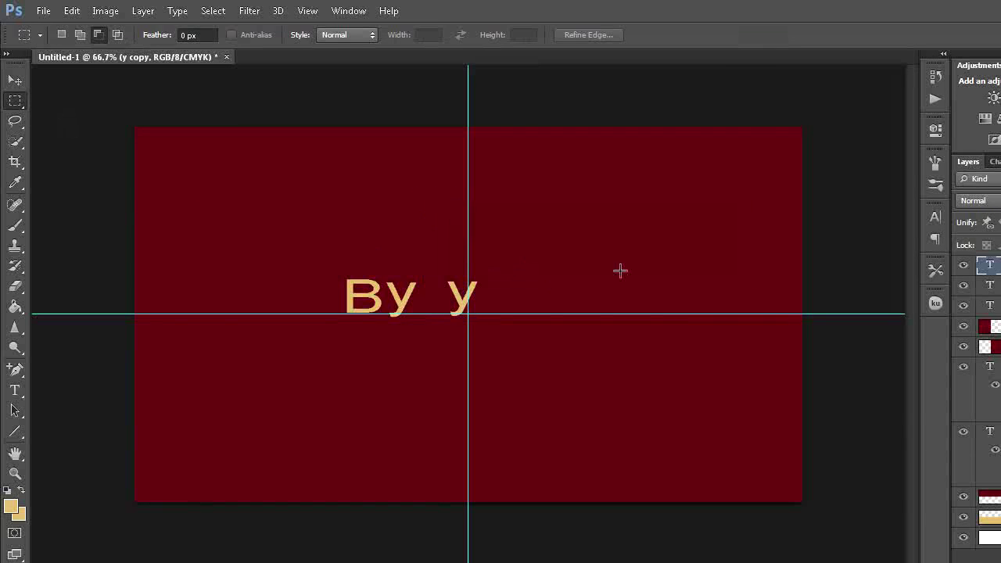
double_click(865, 267)
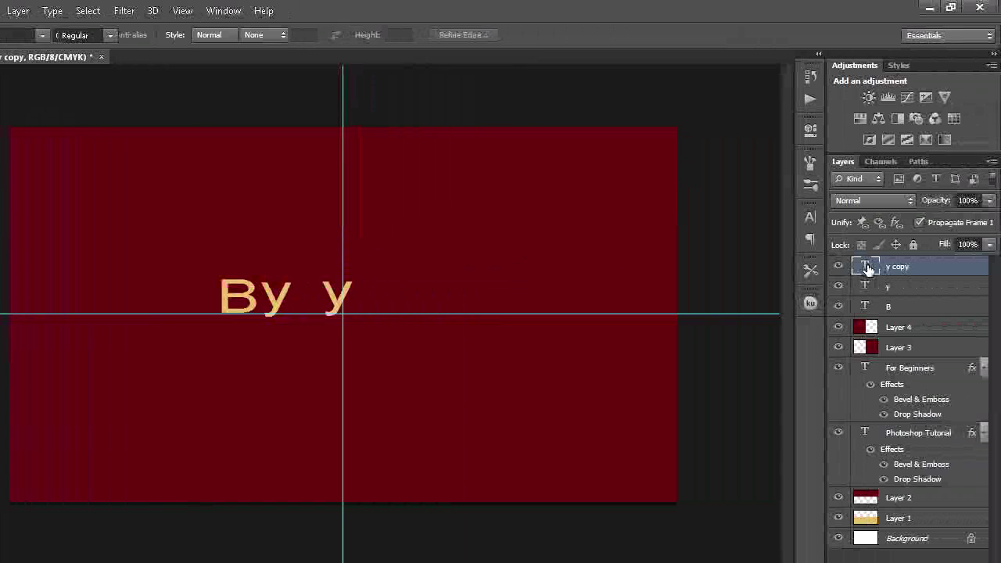
key("BackSpace")
type("U")
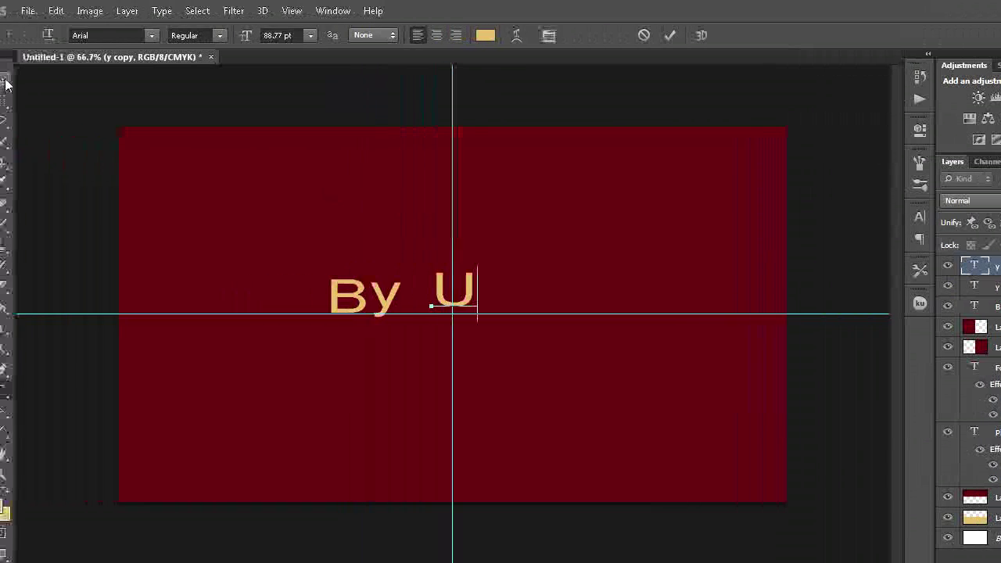
left_click(6, 83)
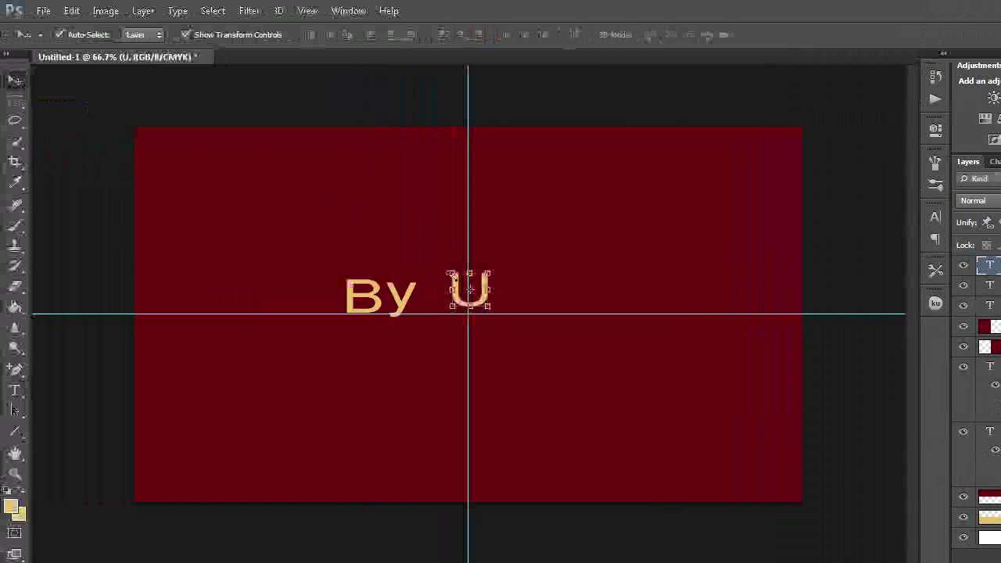
left_click_drag(480, 301, 481, 309)
left_click(14, 102)
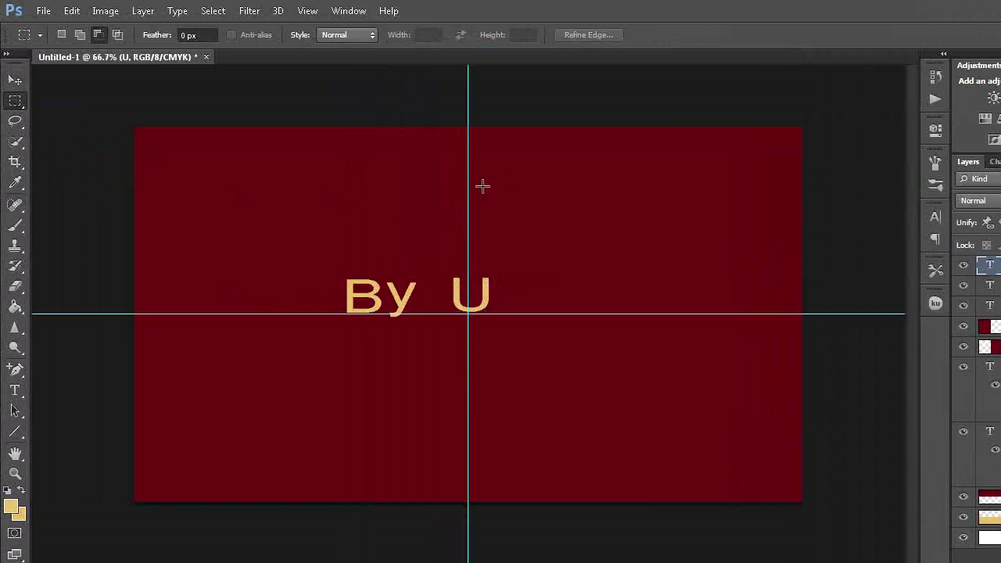
Step: Duplicate that letter layer, move it right and retype it as the name's second letter
key("ctrl+j")
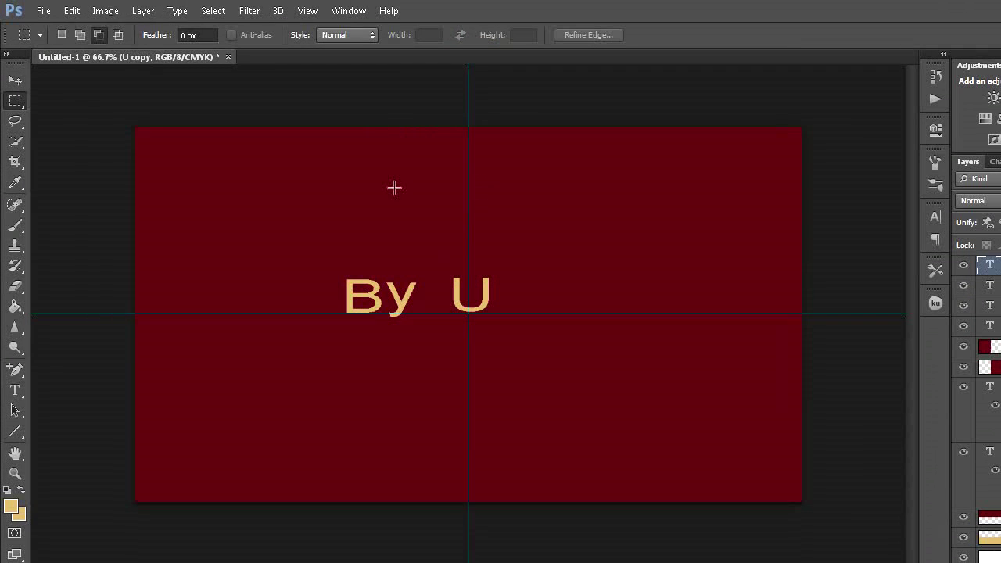
left_click(19, 85)
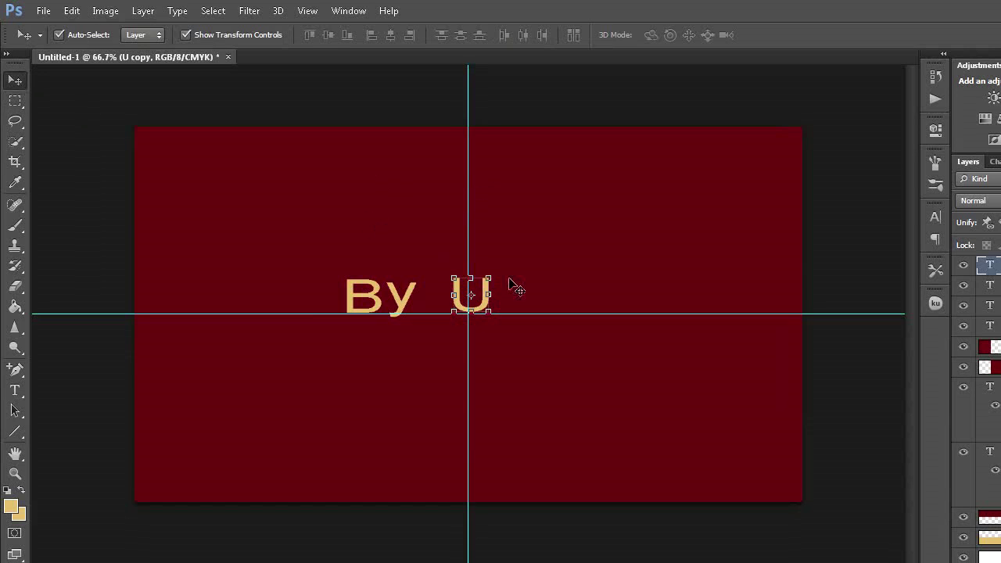
left_click_drag(480, 303, 522, 307)
left_click(15, 101)
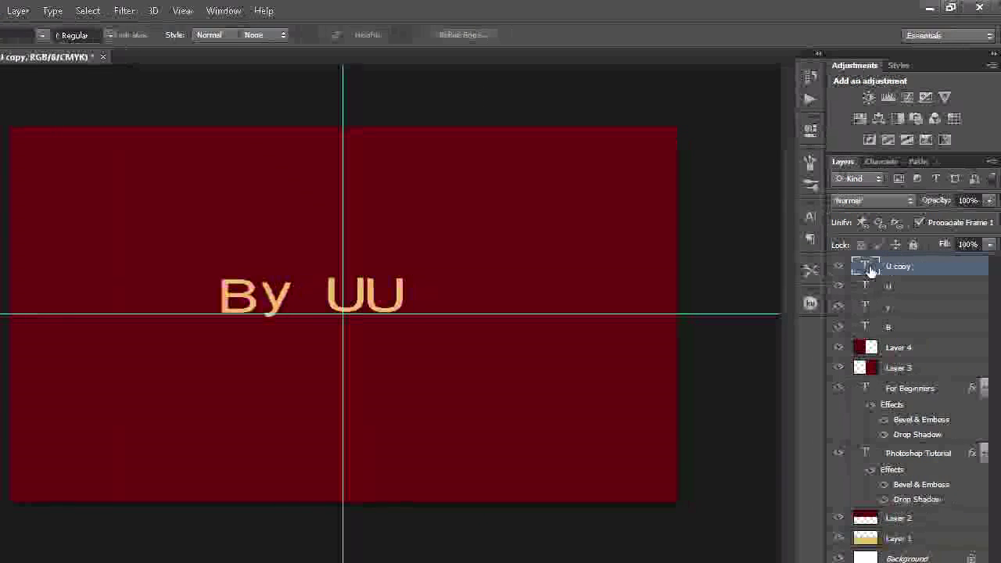
double_click(869, 264)
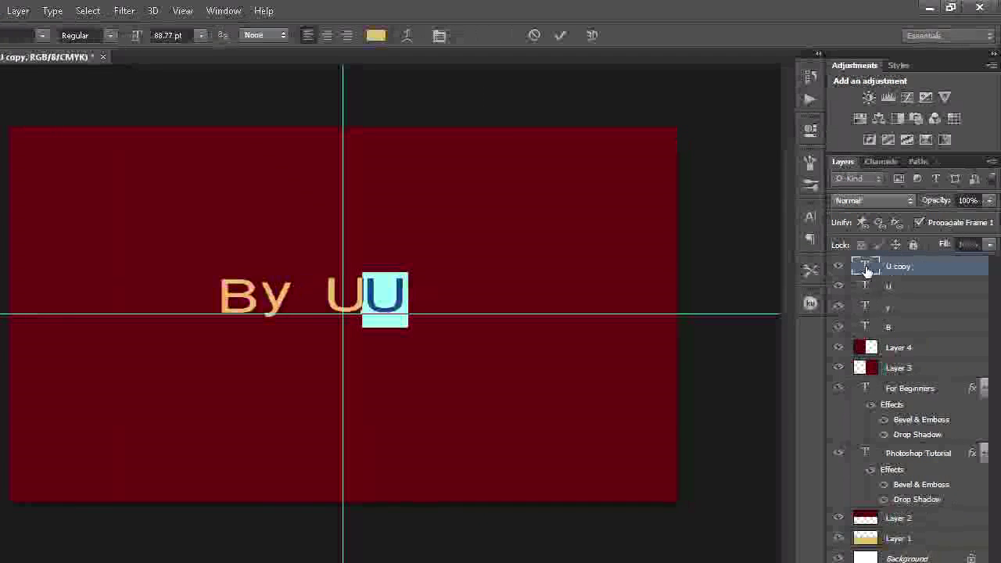
key("BackSpace")
type("s")
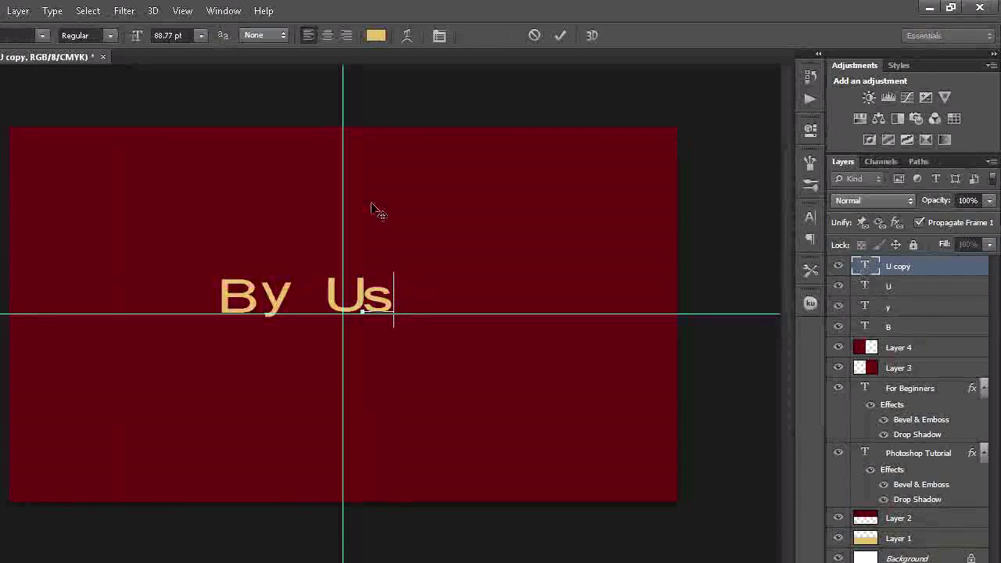
left_click(14, 101)
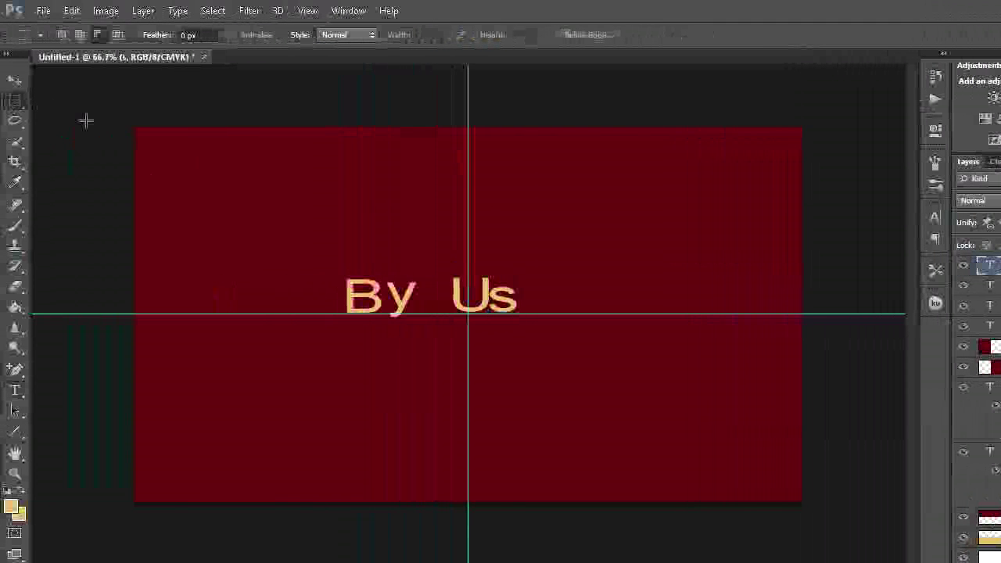
Step: Duplicate the second letter, move it right and retype it as the third letter
key("ctrl+j")
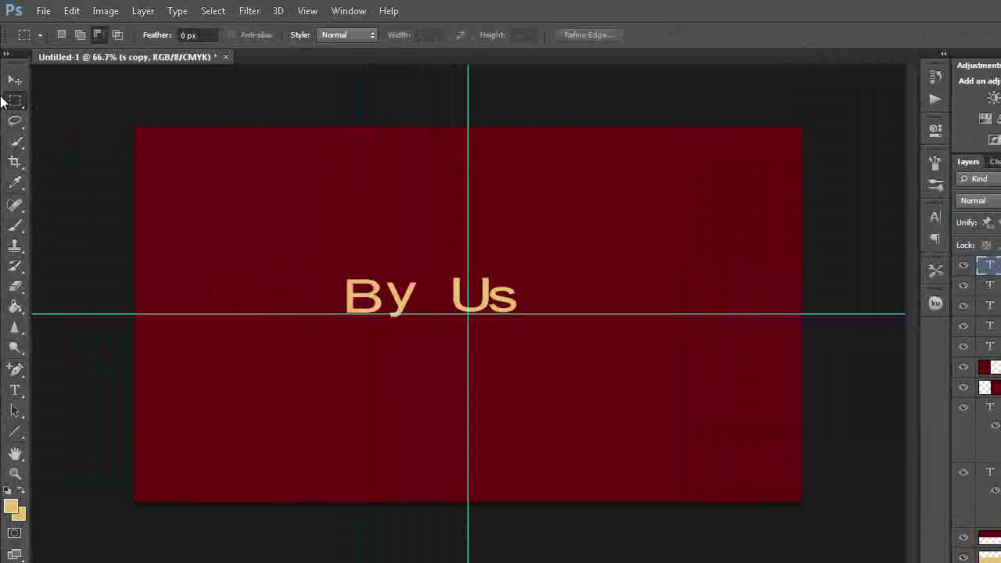
left_click(22, 82)
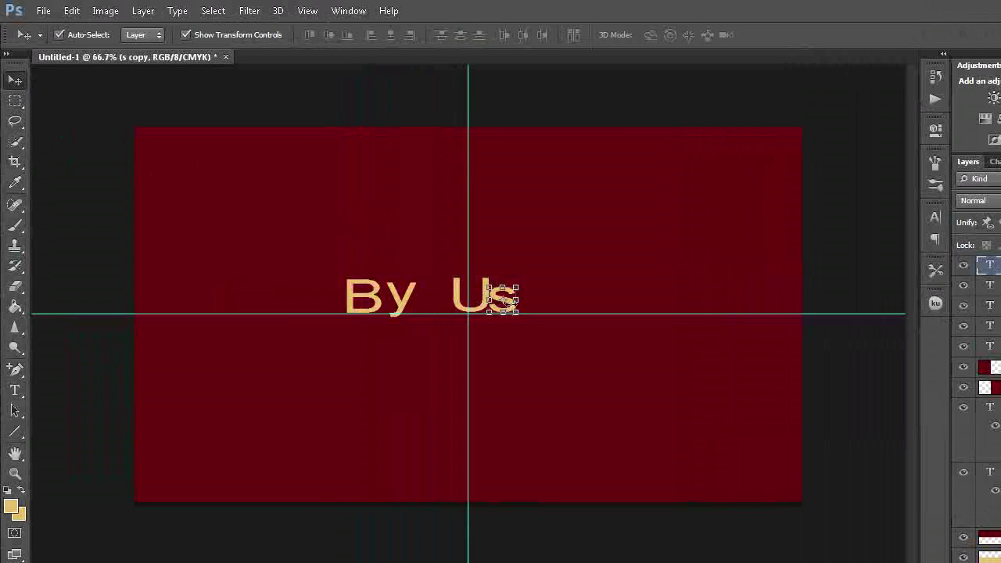
key("ctrl+t")
left_click_drag(516, 309, 539, 305)
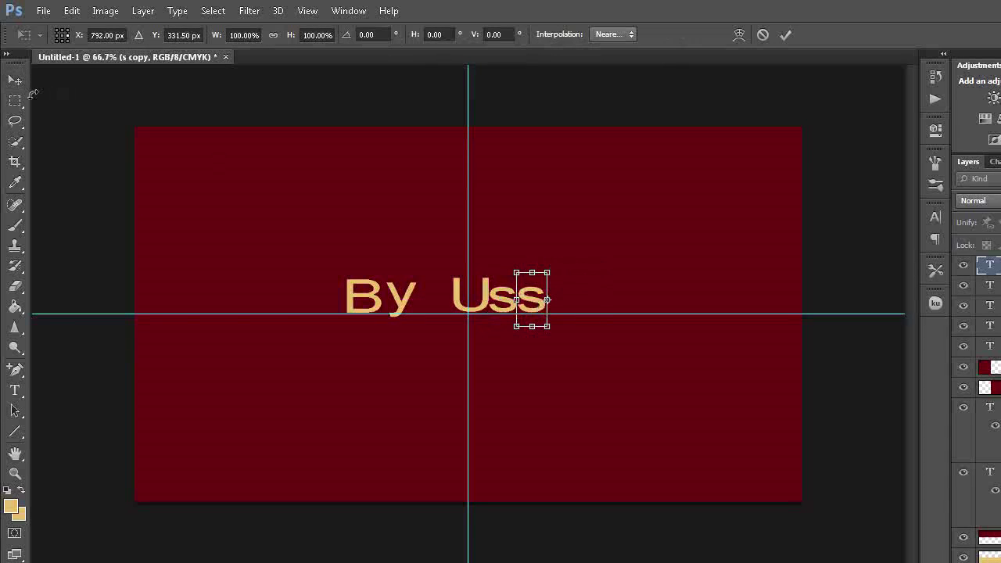
left_click(24, 103)
left_click(506, 262)
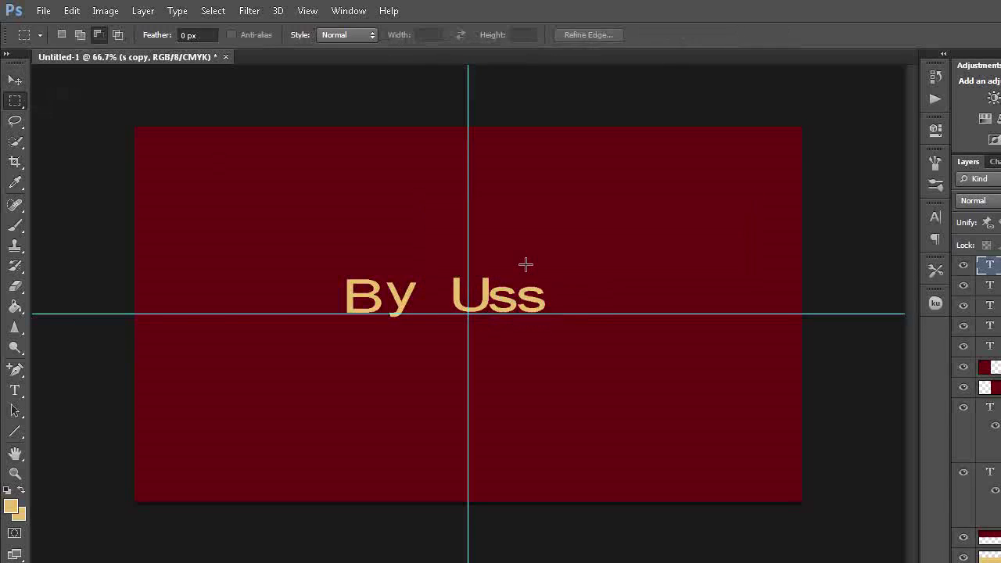
double_click(864, 266)
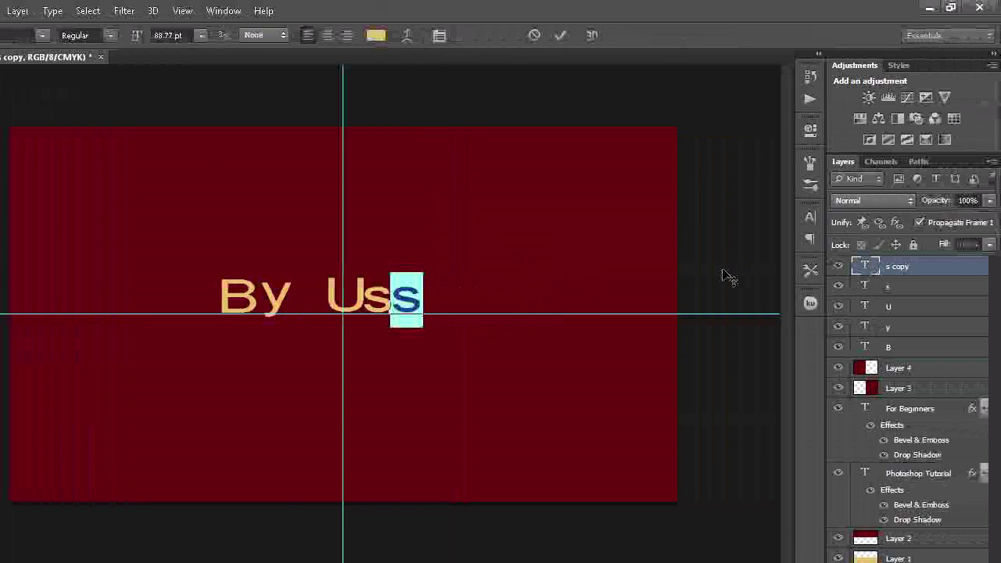
key("Left")
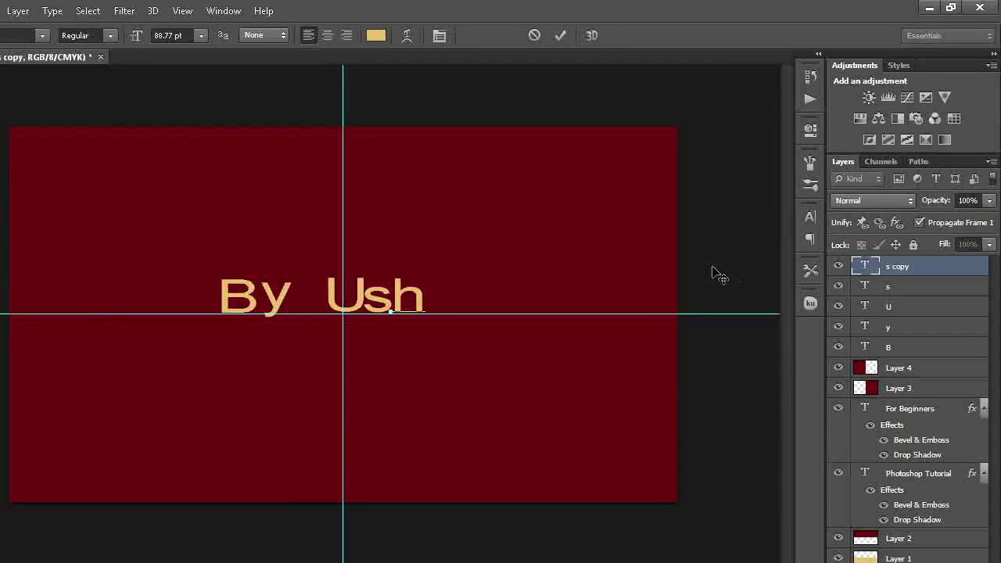
left_click(17, 103)
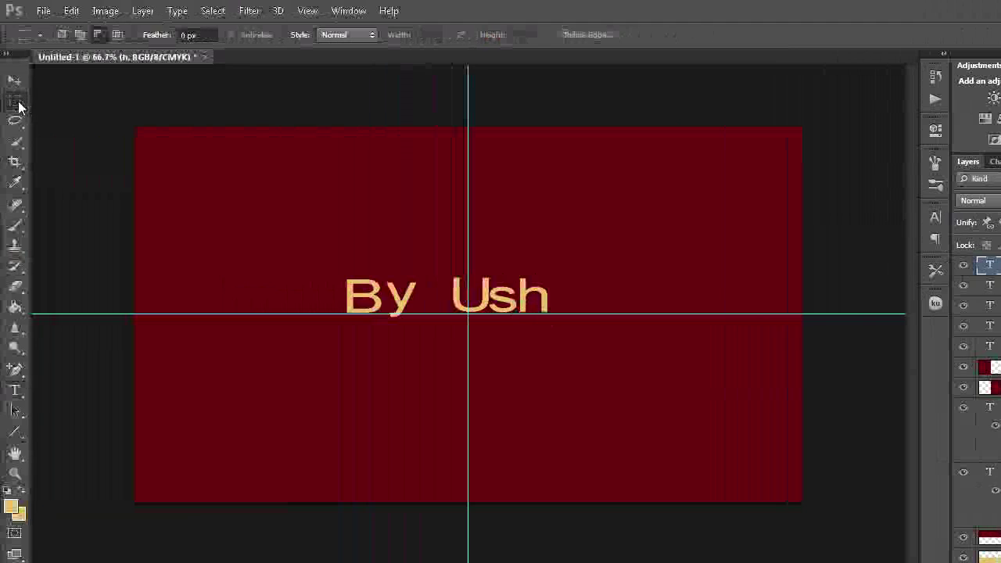
Step: Duplicate the third letter layer and place the copy just to its right
key("ctrl+j")
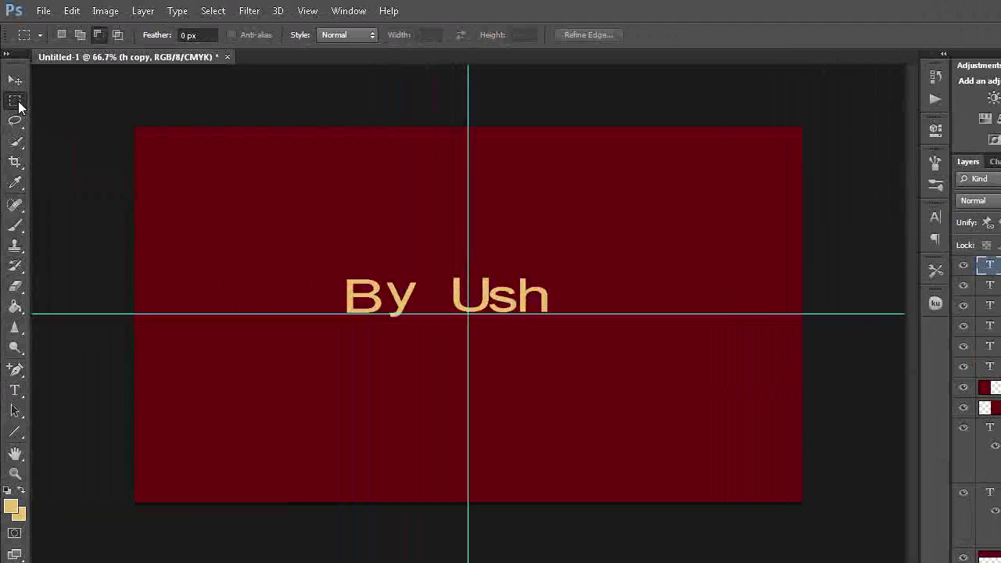
left_click(23, 86)
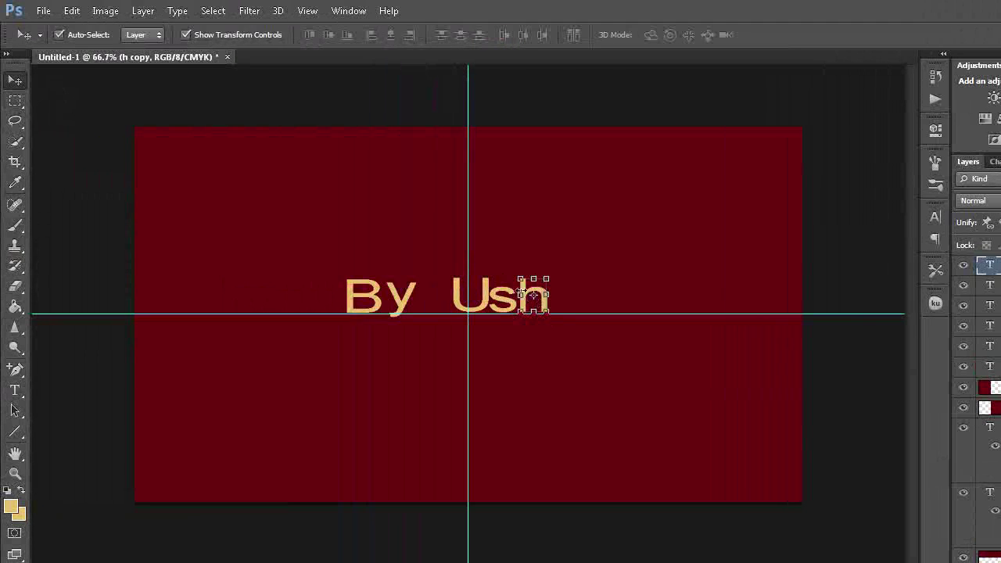
left_click_drag(542, 305, 573, 300)
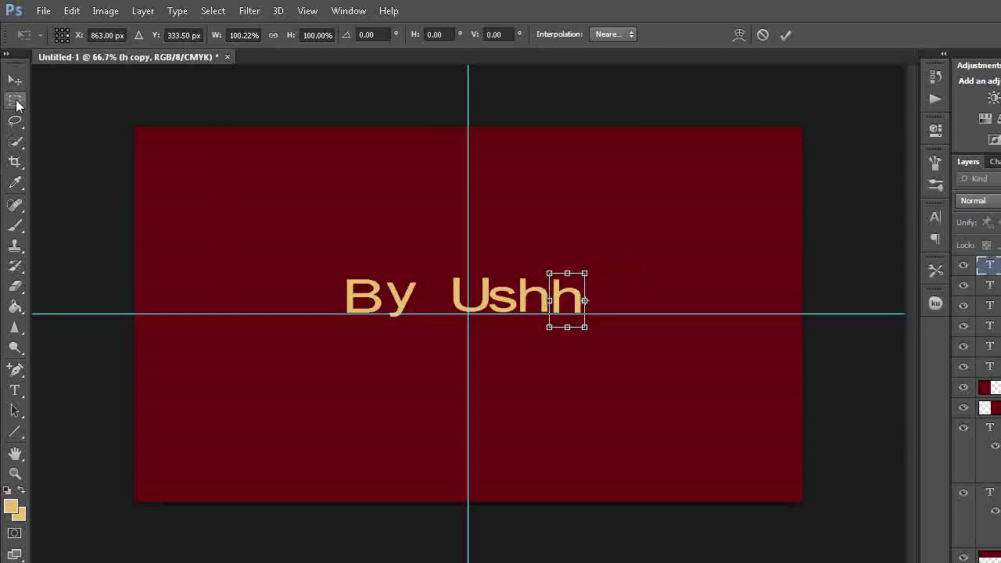
left_click(15, 101)
left_click(506, 263)
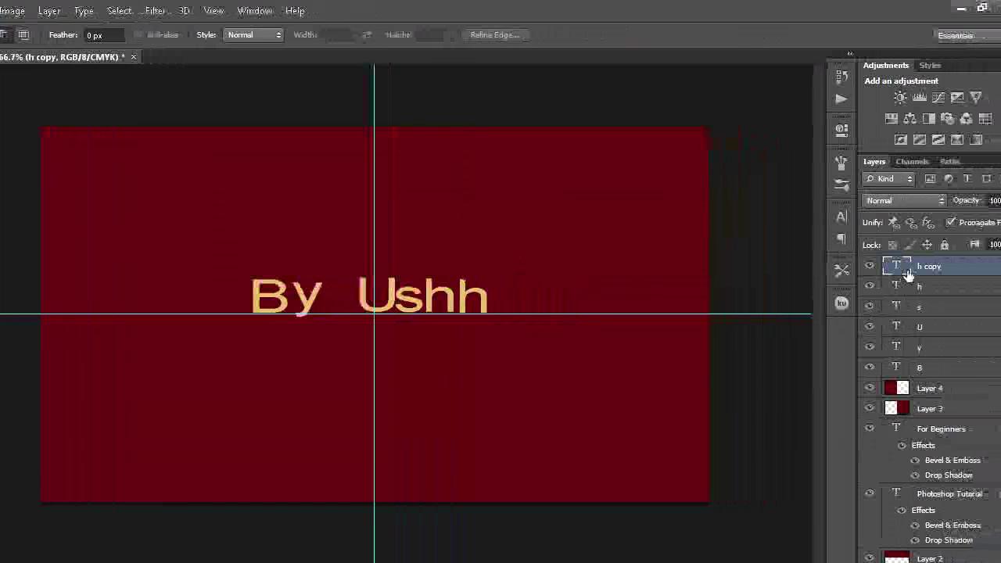
Step: Retype the copy as the name's fourth letter, then duplicate it and move the copy right
double_click(867, 268)
key("BackSpace")
type("a")
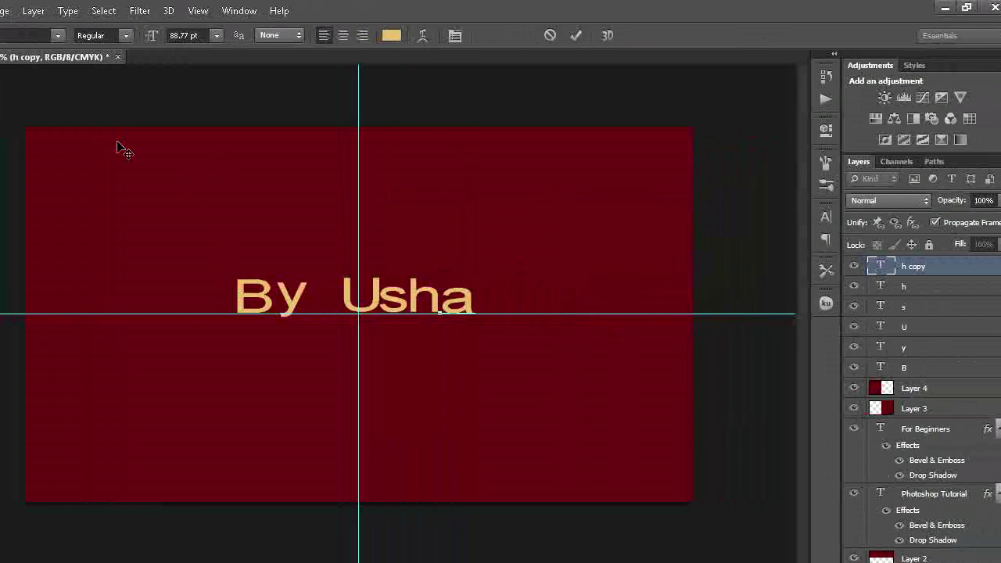
left_click(18, 101)
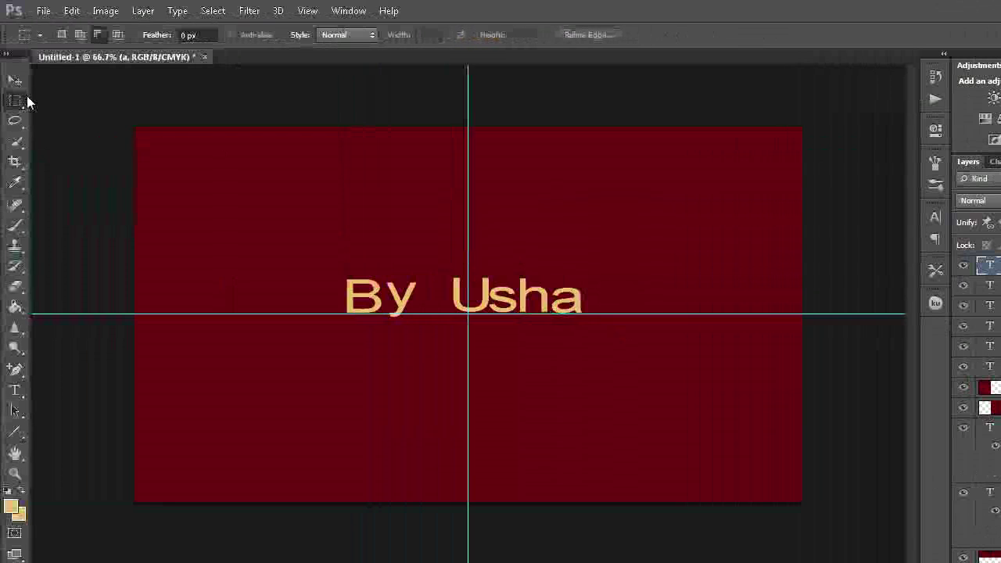
key("ctrl+j")
left_click(19, 81)
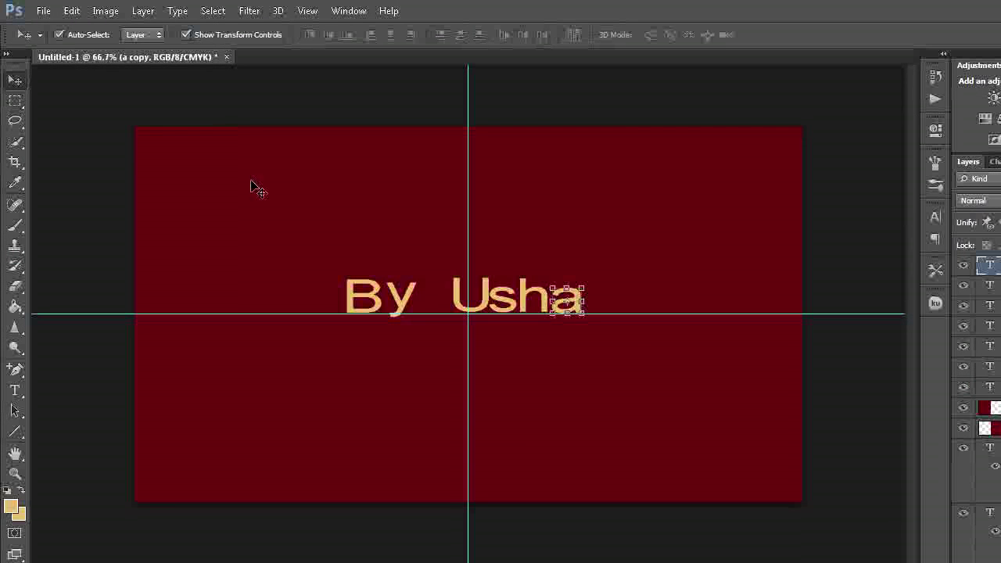
key("ctrl+t")
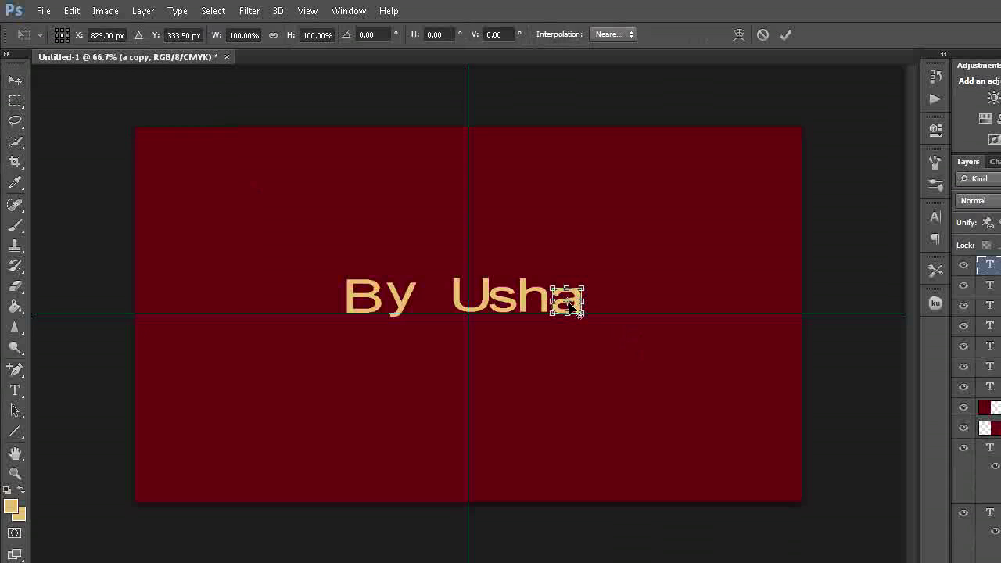
left_click_drag(579, 309, 610, 303)
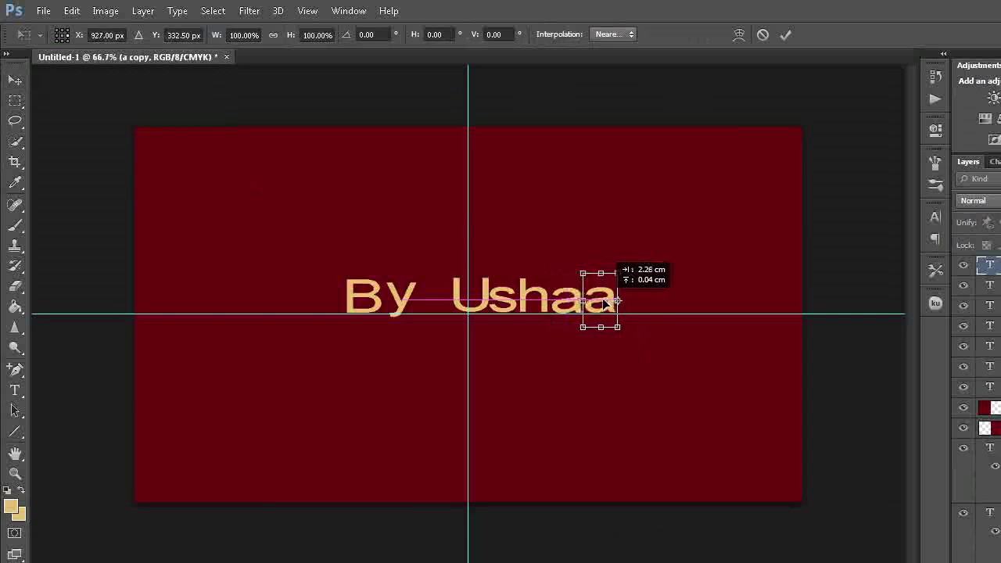
left_click(15, 102)
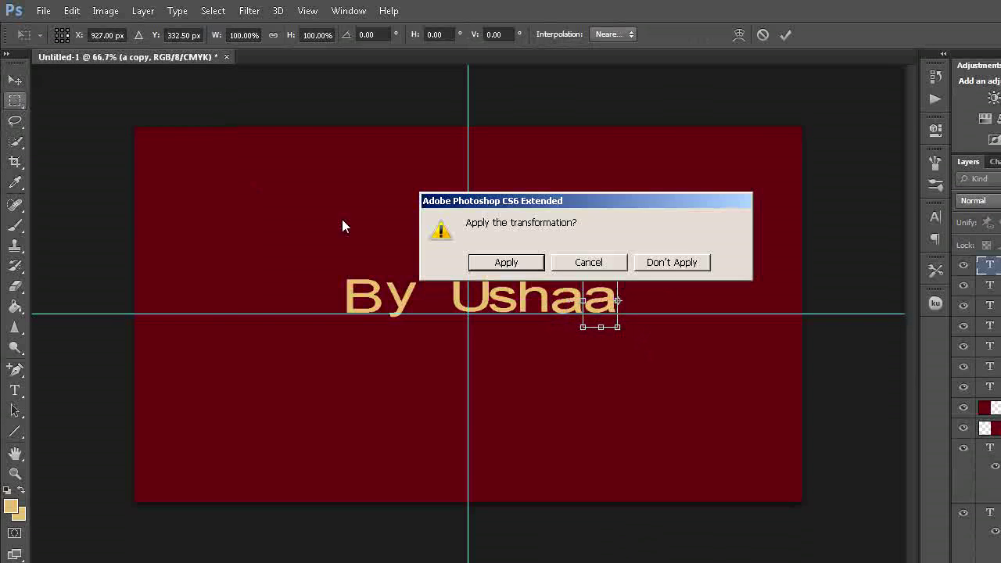
left_click(487, 264)
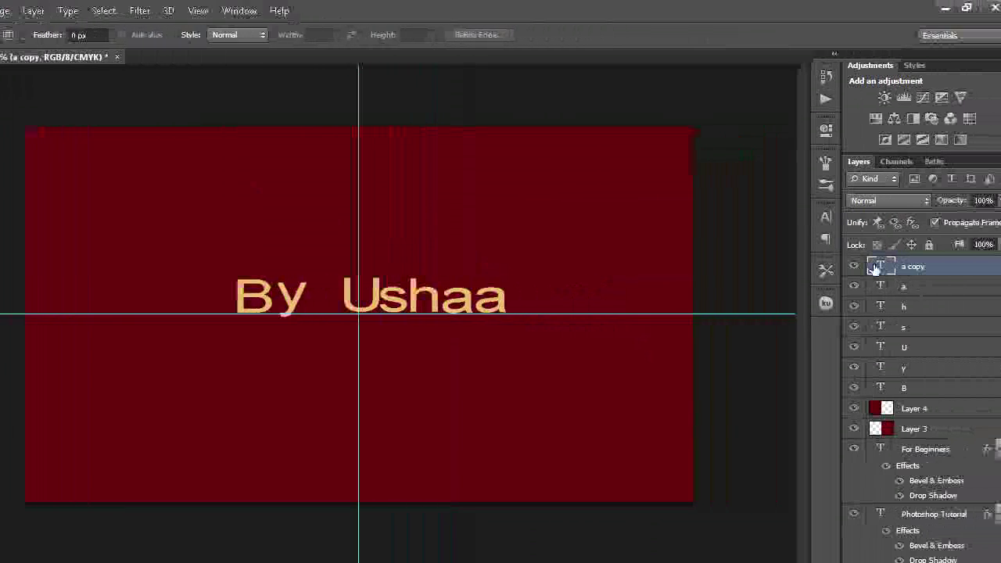
Step: Retype that copy as the surname's capital initial and place a duplicate right beside it
double_click(858, 268)
key("BackSpace")
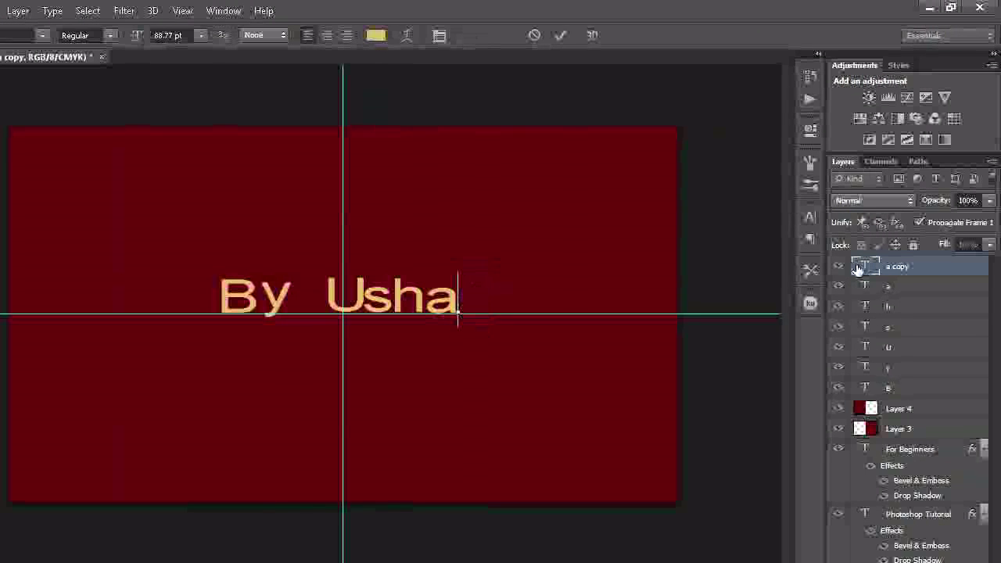
type("G")
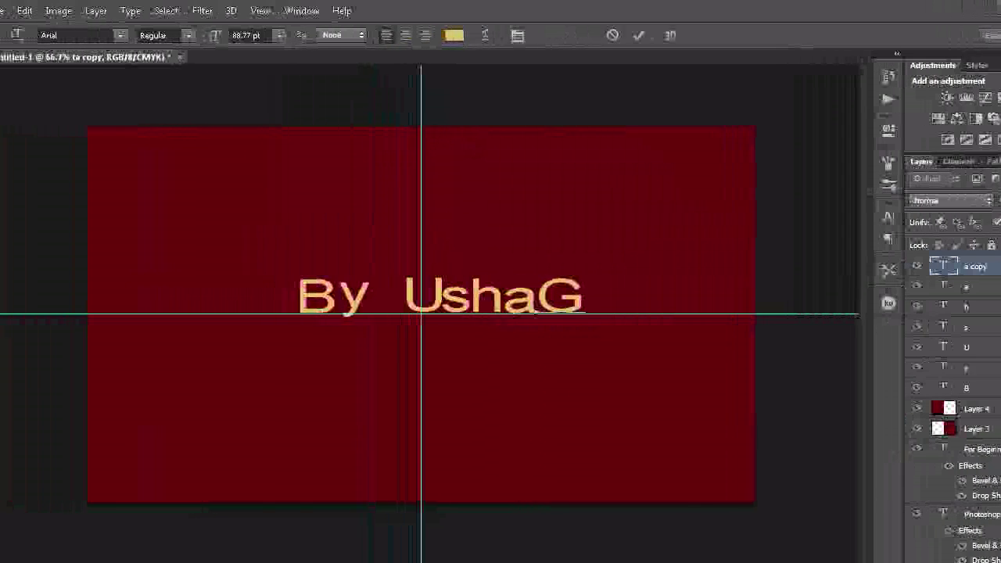
left_click(15, 102)
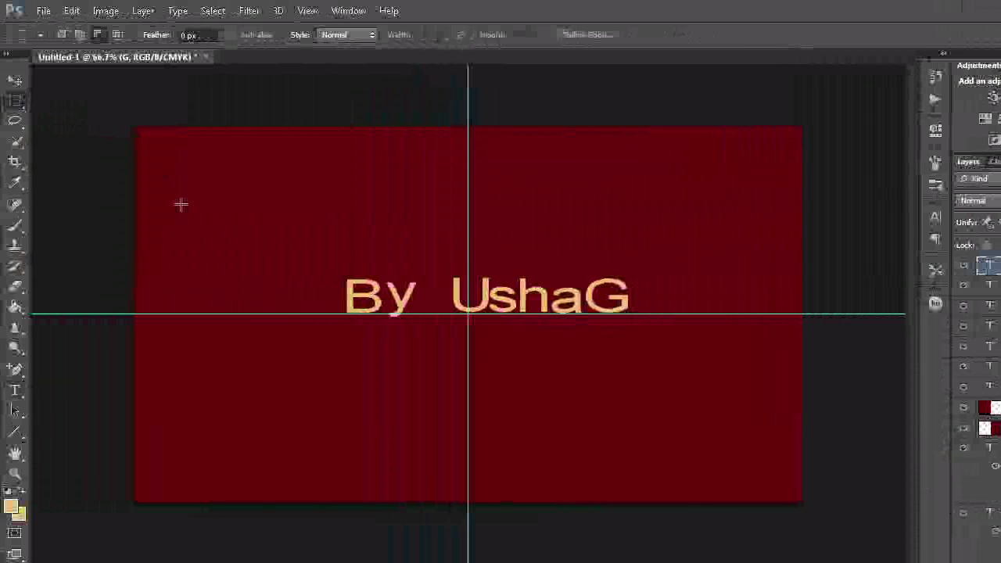
key("ctrl+j")
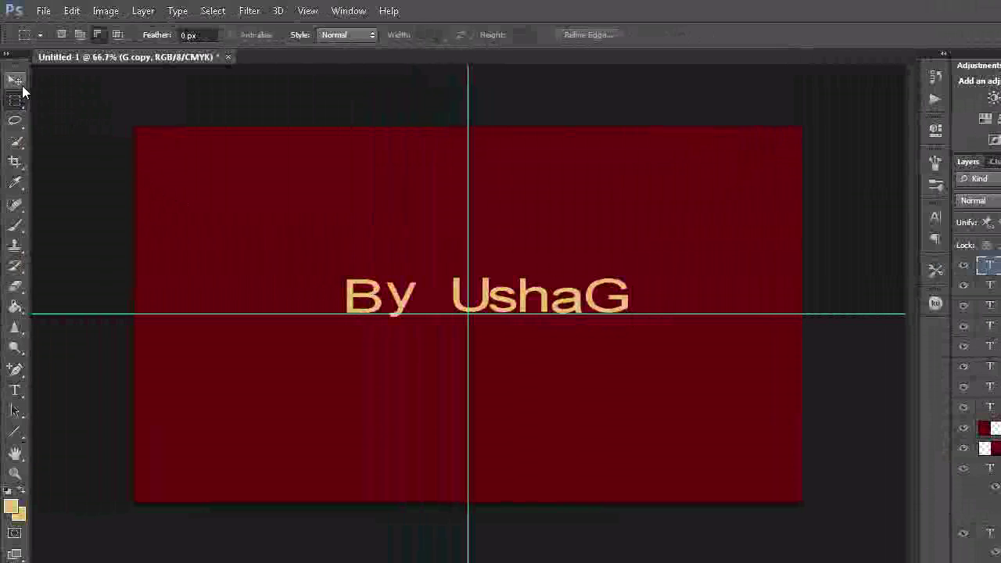
left_click(16, 80)
left_click_drag(619, 302, 639, 297)
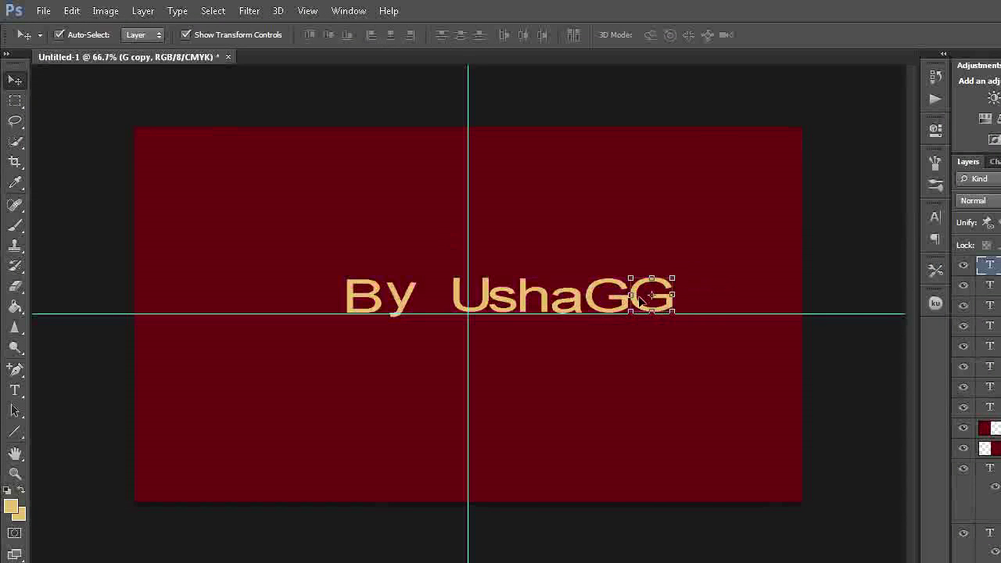
left_click(15, 100)
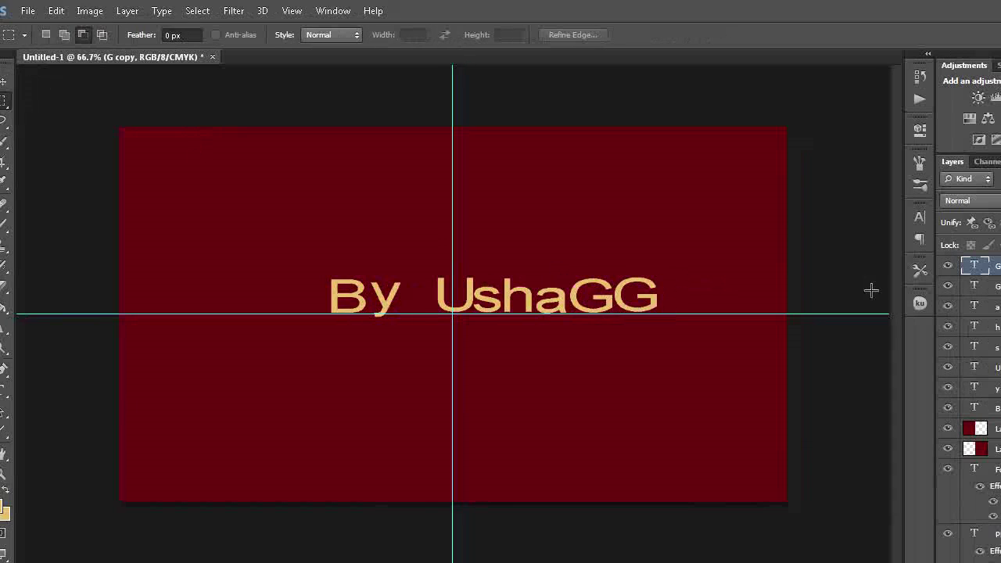
Step: Retype the duplicate as the surname's next letter, then duplicate it and move the copy right
double_click(855, 270)
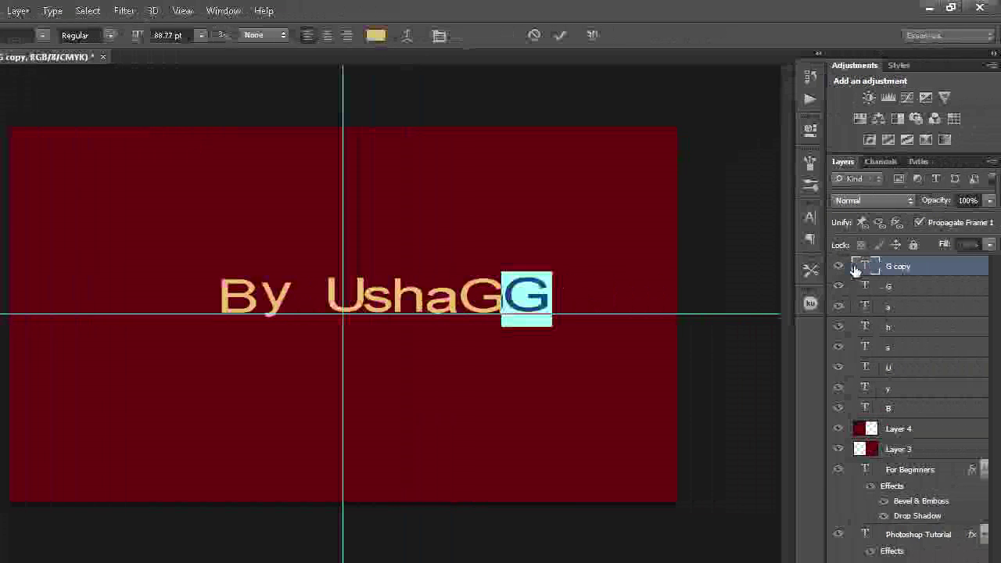
key("BackSpace")
type("o")
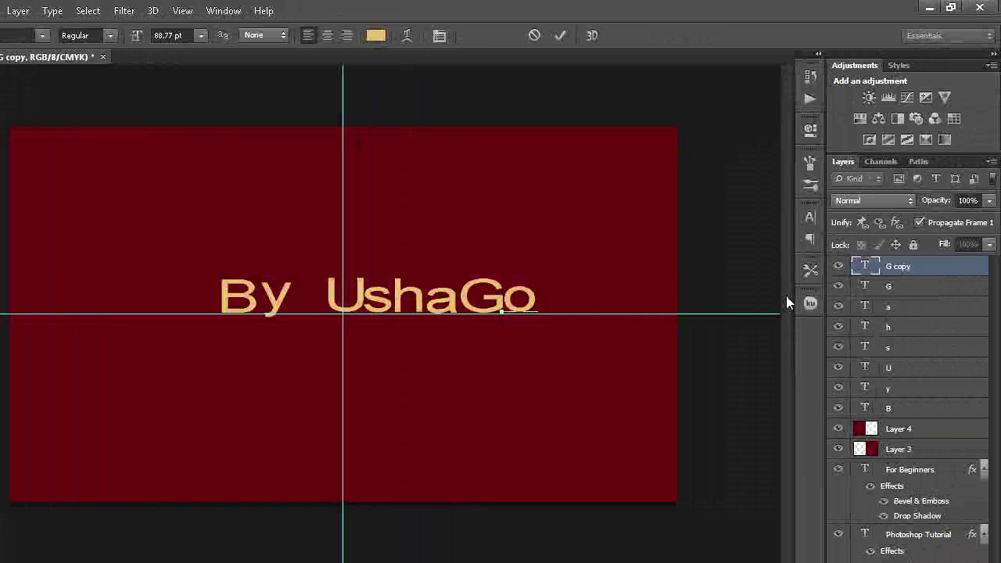
left_click(15, 102)
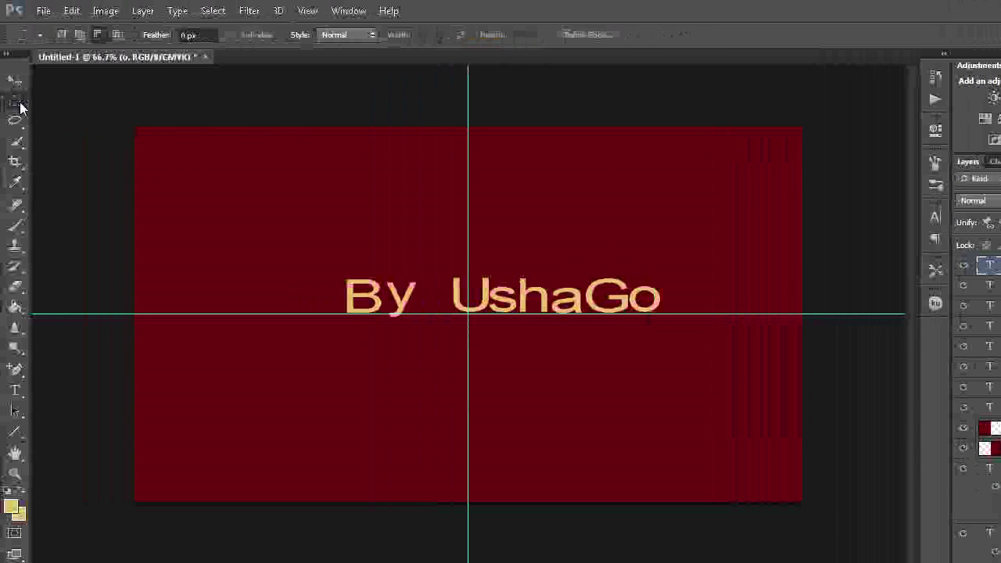
key("ctrl+j")
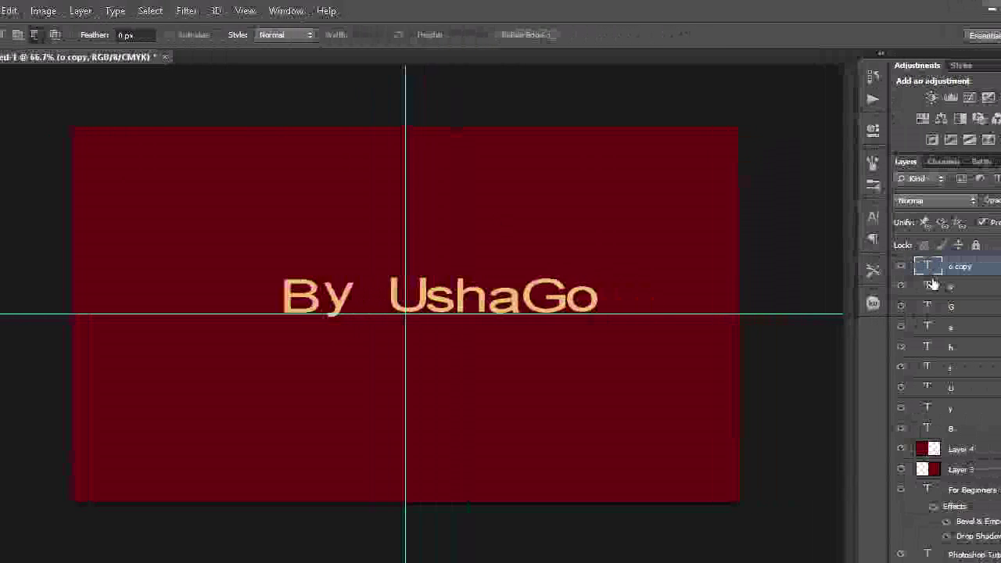
left_click(15, 83)
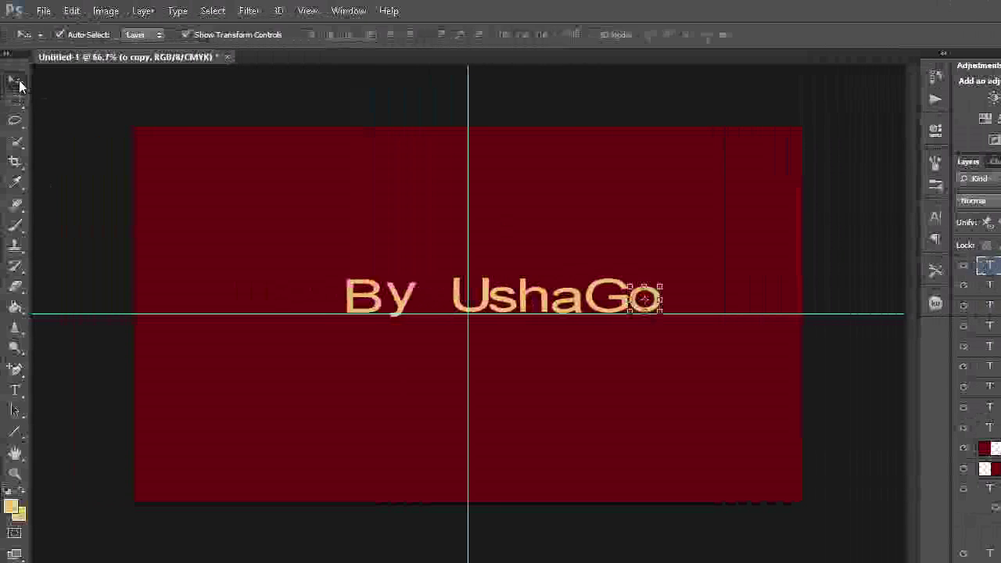
left_click_drag(614, 301, 665, 308)
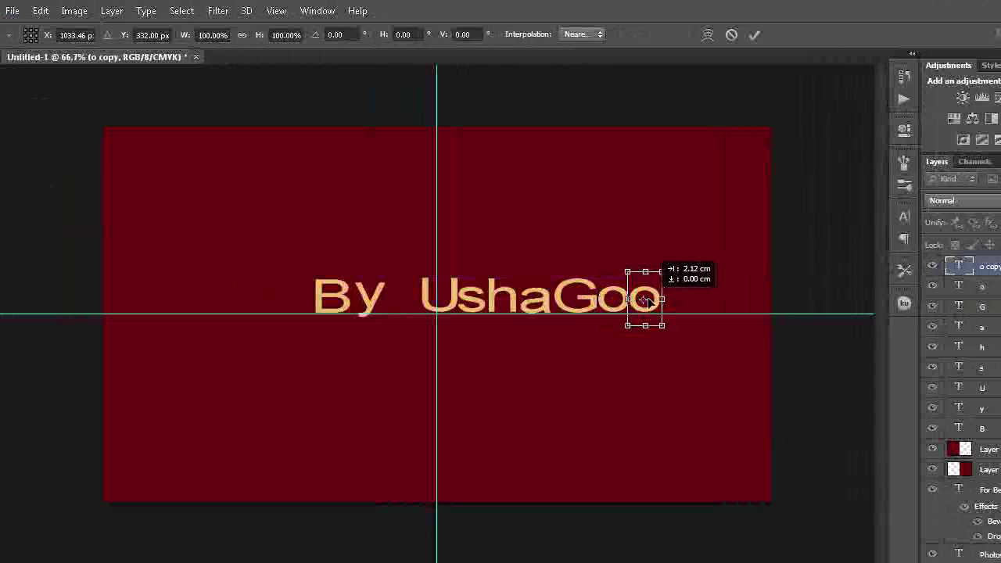
left_click_drag(665, 308, 663, 306)
left_click(15, 101)
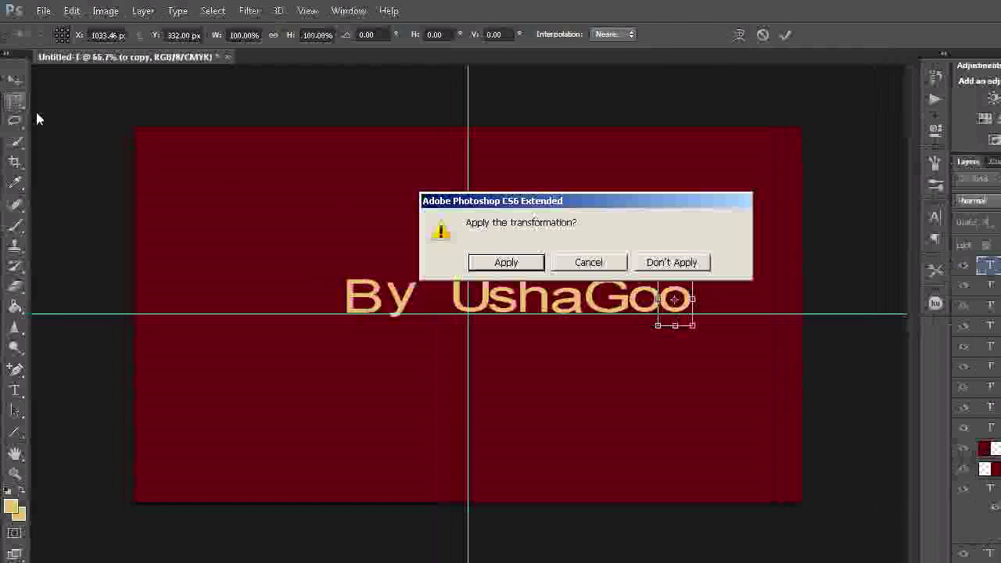
left_click(508, 263)
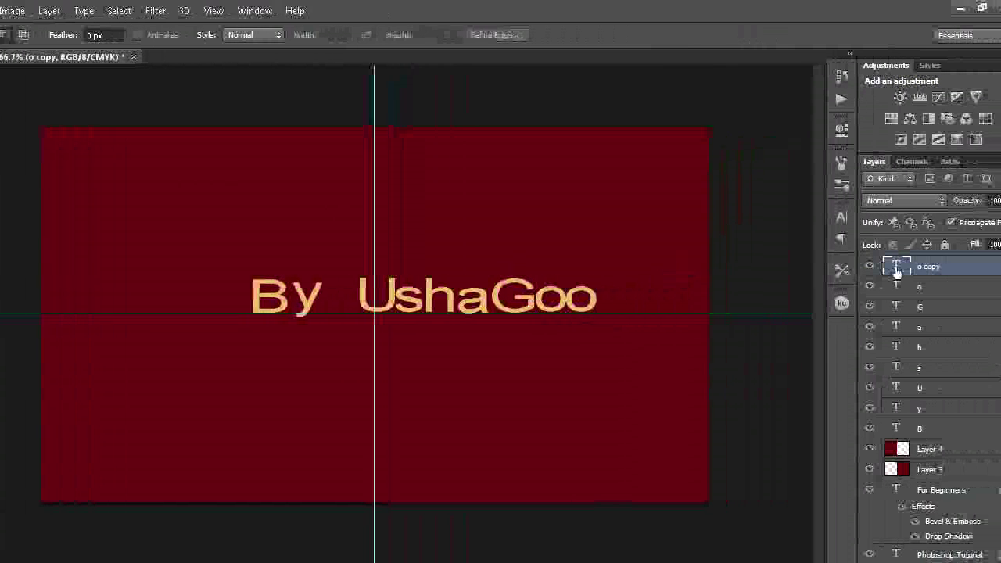
Step: Retype that copy as the following letter, then duplicate it and move the copy right and slightly down
double_click(865, 268)
key("BackSpace")
type("p")
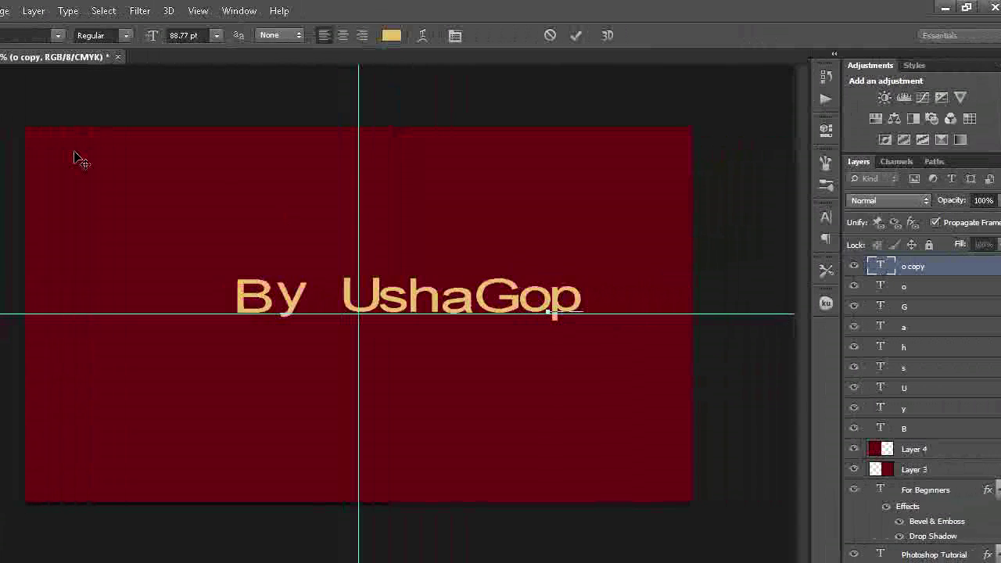
left_click(17, 102)
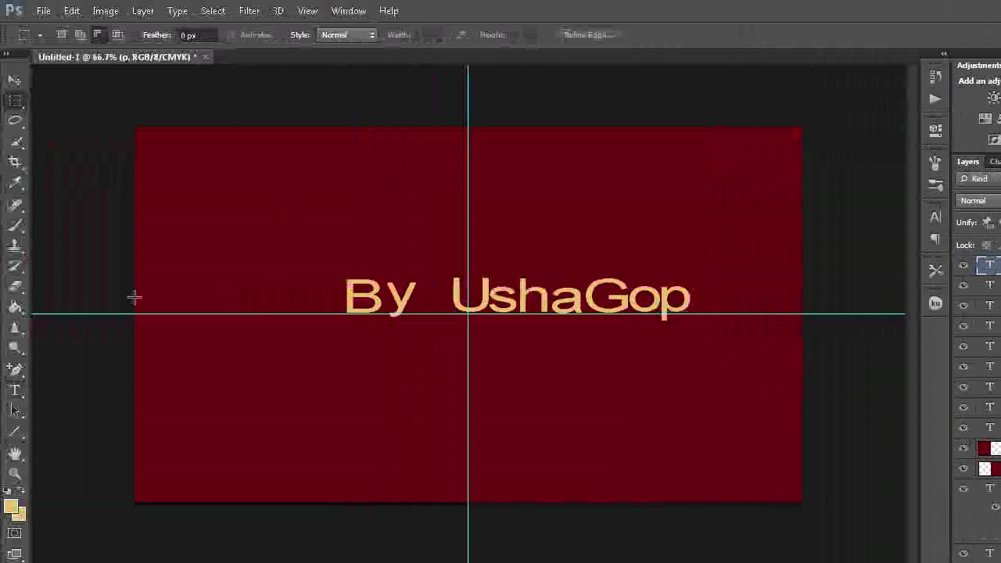
key("ctrl+j")
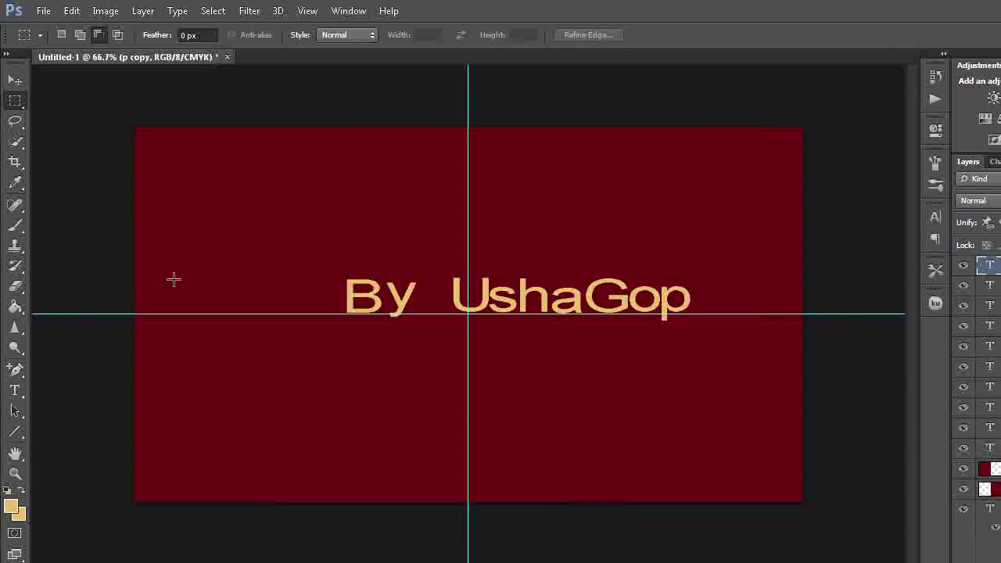
left_click(17, 80)
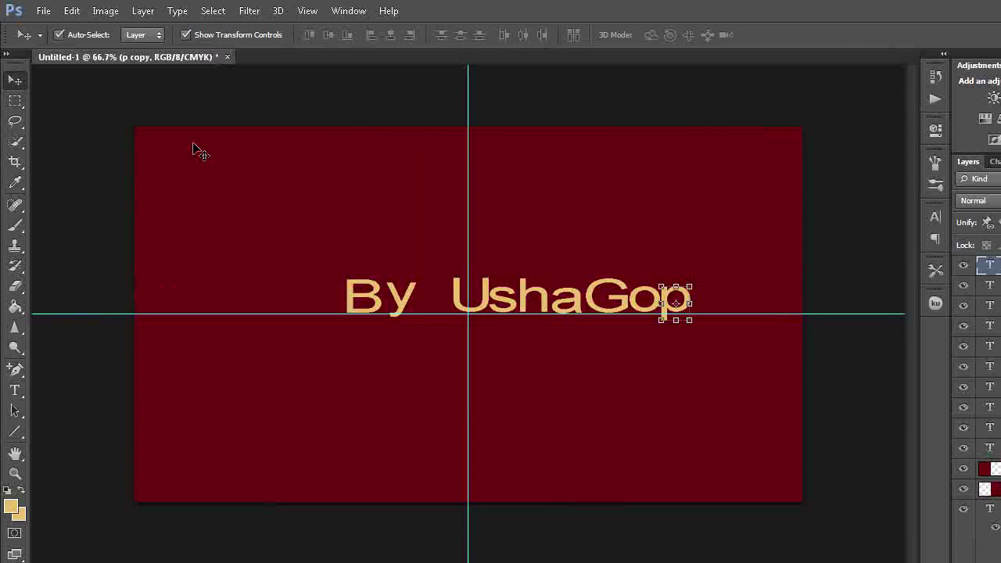
left_click_drag(673, 309, 706, 309)
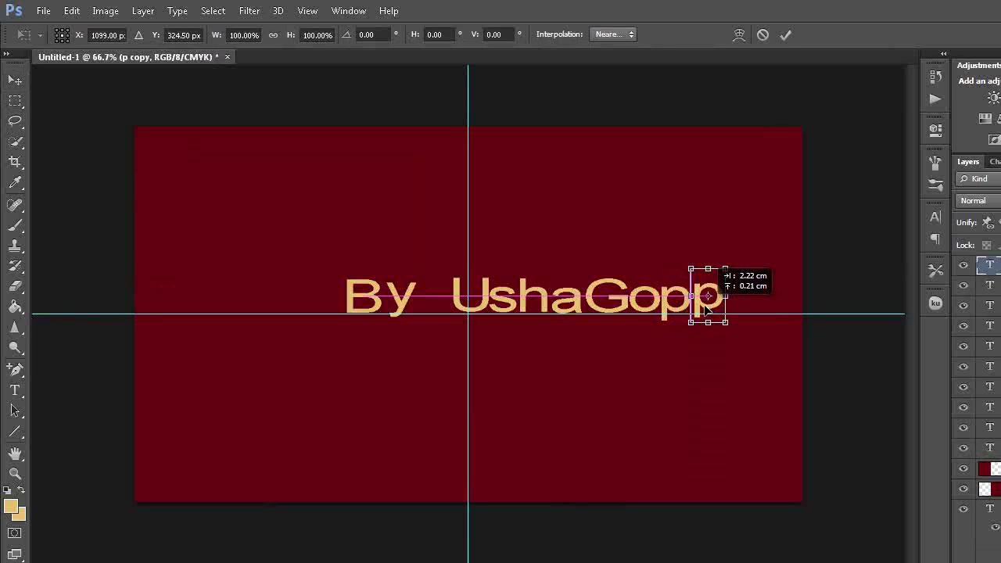
key("Down")
key("Down")
key("Down")
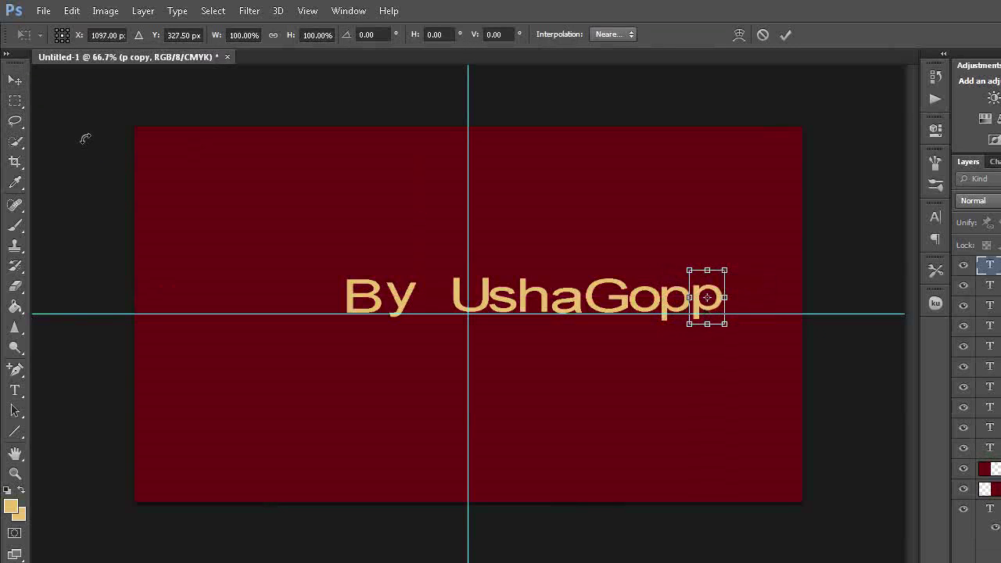
left_click(13, 103)
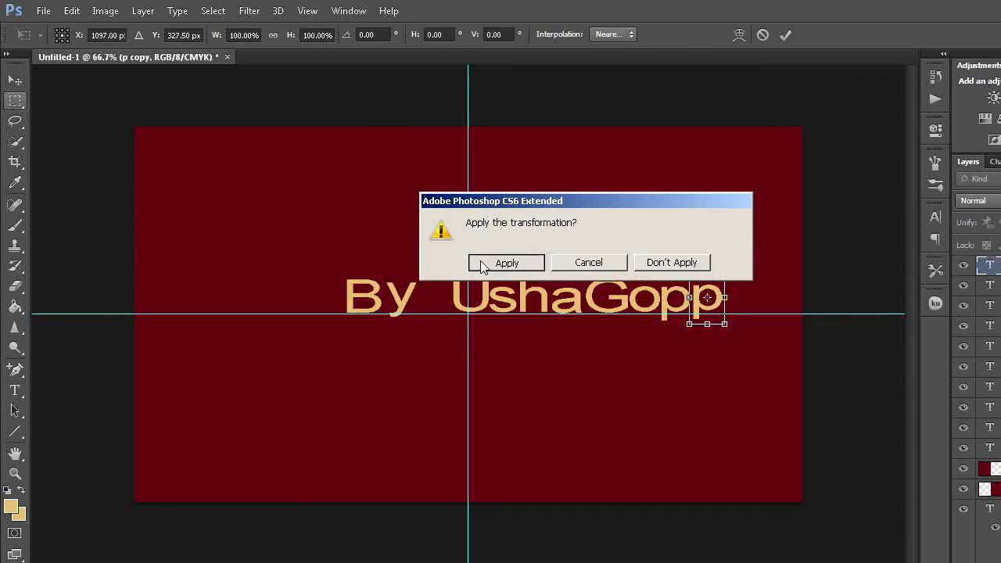
left_click(482, 264)
Step: Retype the final copy as the name's last letter, completing the byline
double_click(870, 271)
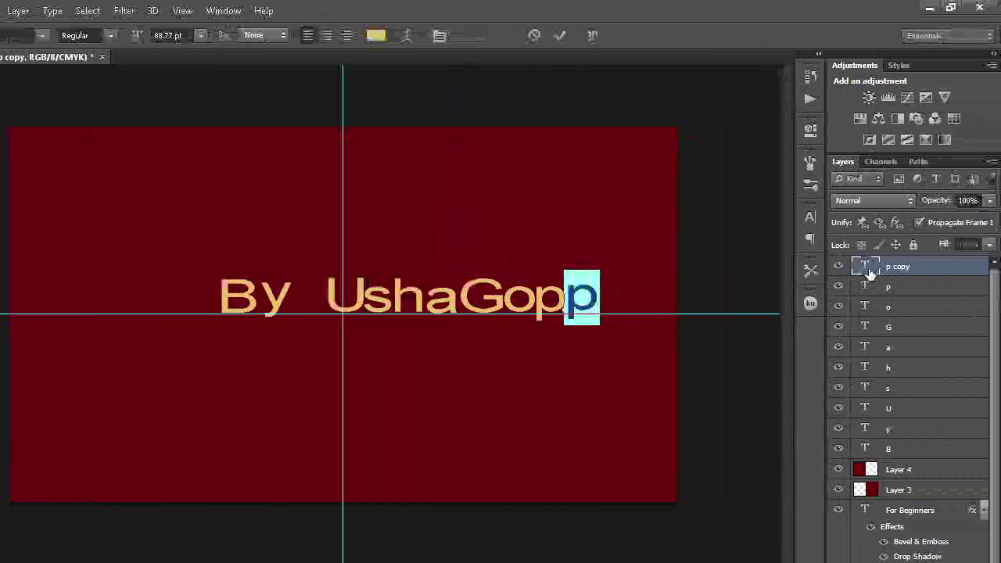
key("BackSpace")
type("i")
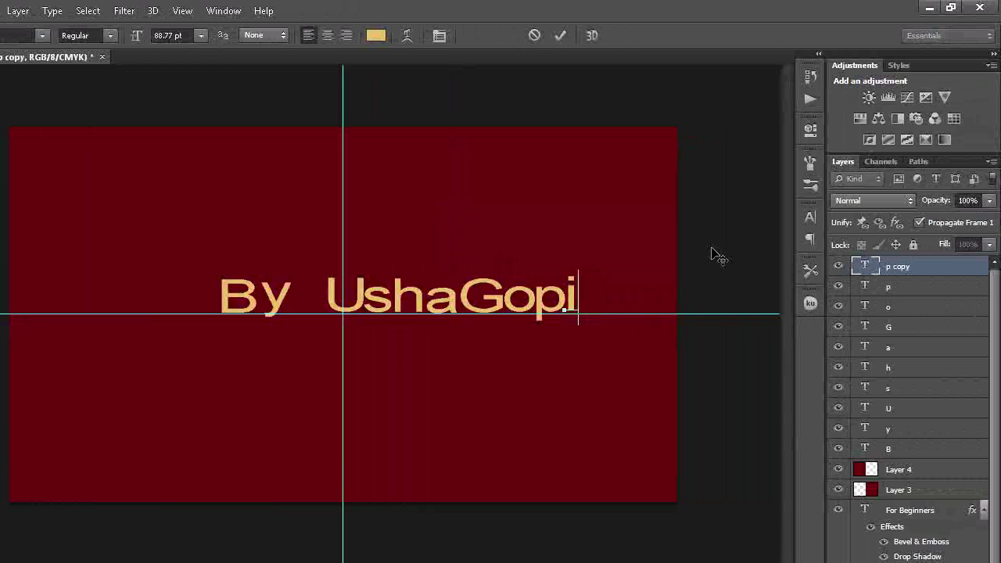
key("ctrl+Return")
key("m")
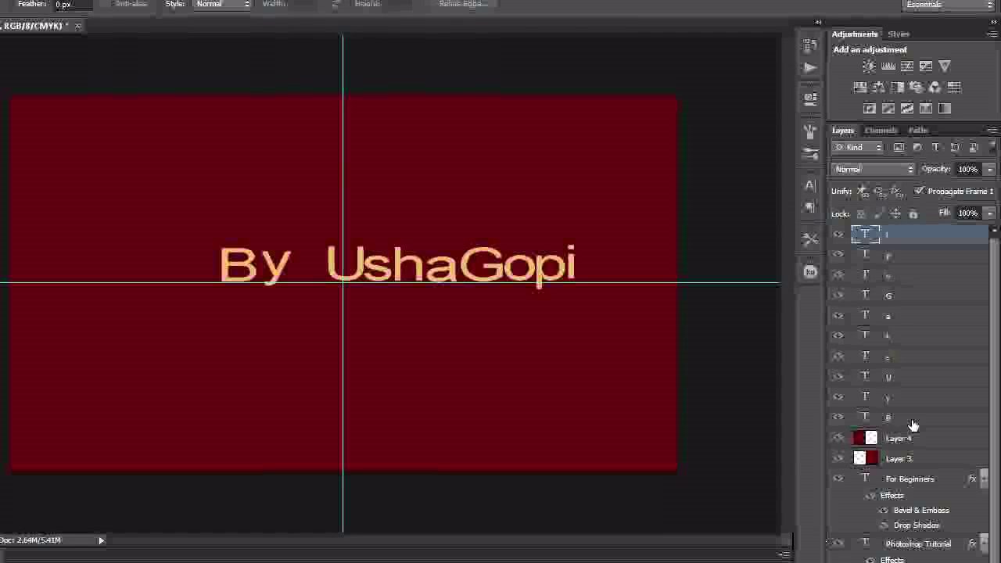
Step: Select all the byline letter layers and shift them together about 28 px left
left_click(913, 425, "shift")
left_click(19, 86)
left_click_drag(540, 306, 515, 308)
left_click(21, 103)
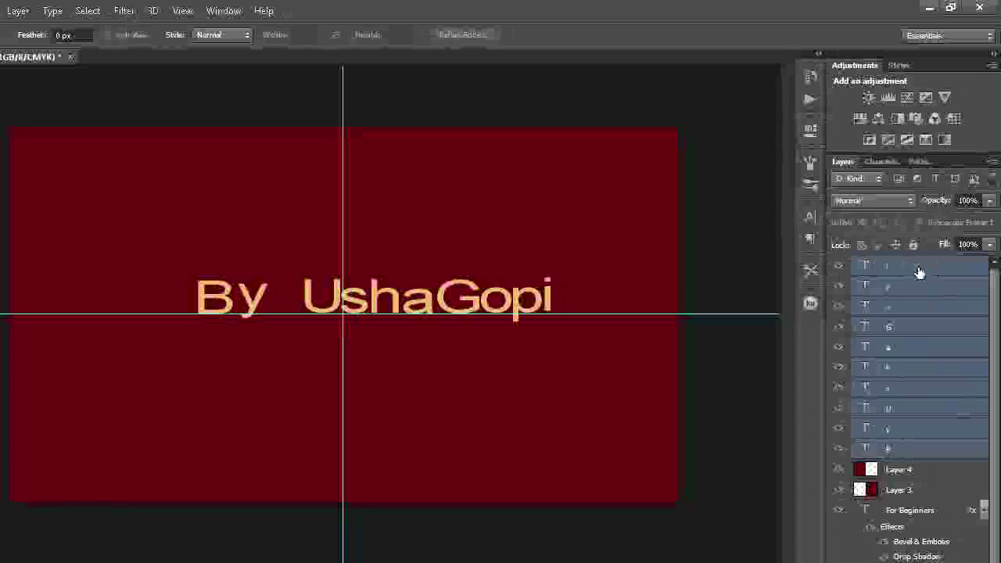
left_click(919, 271)
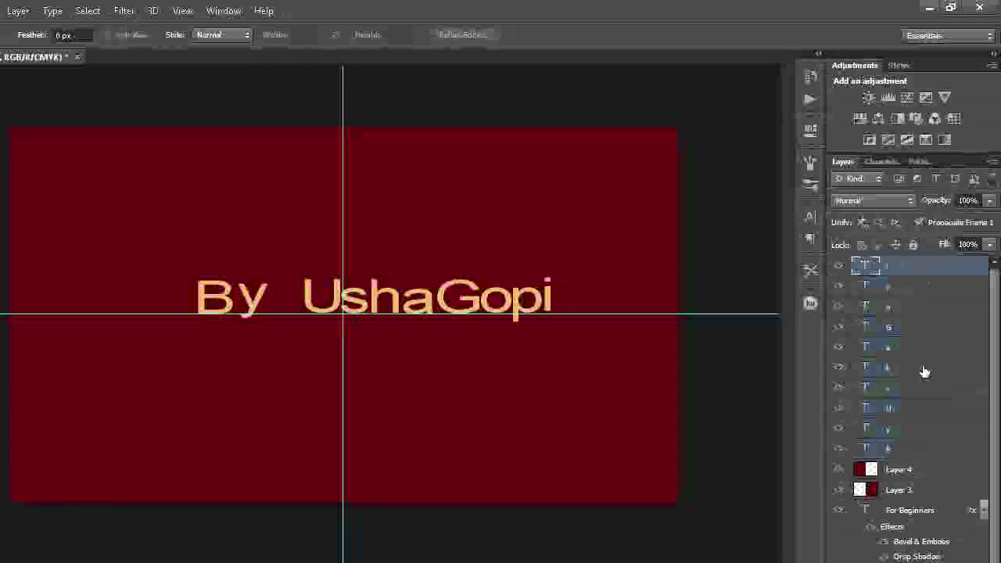
left_click(899, 447)
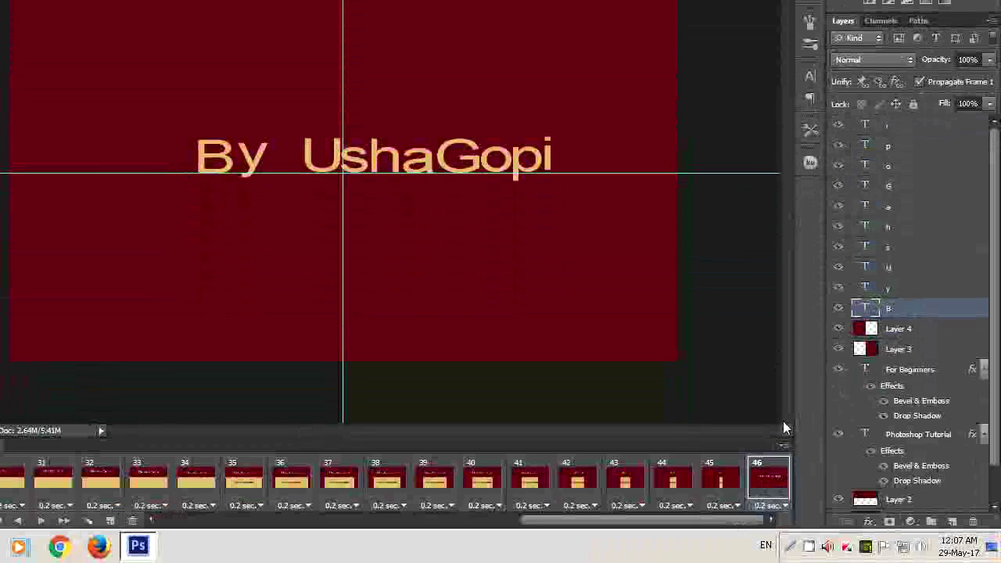
Step: Hide the U, s, G and o layers, then add frames revealing 'y' and 'U'
left_click(839, 262)
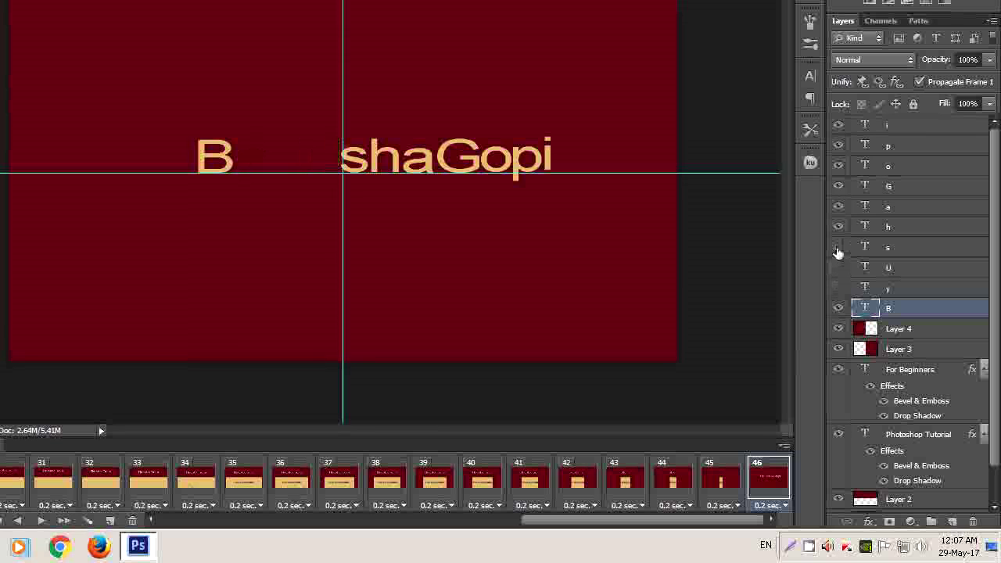
left_click(838, 245)
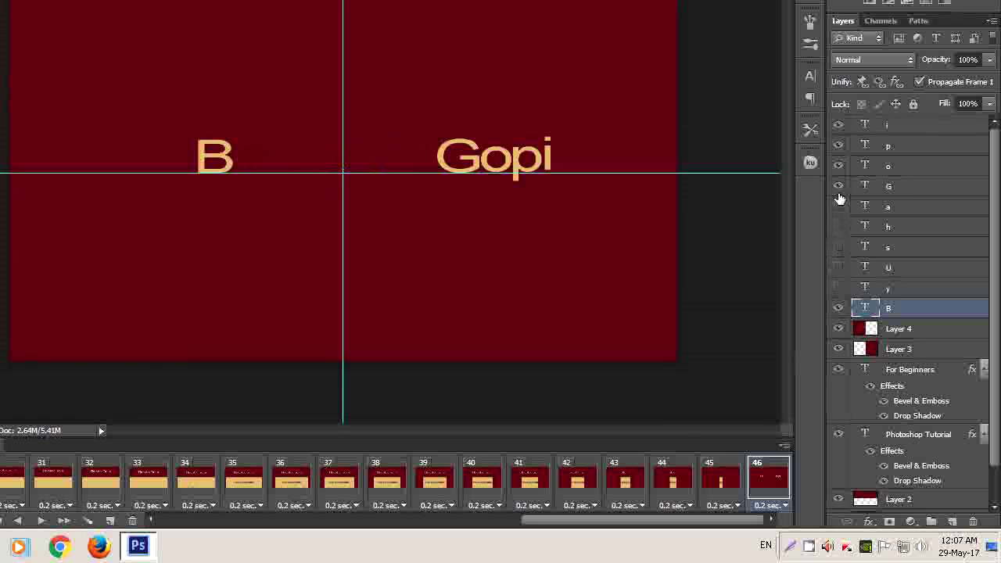
left_click(837, 186)
left_click(837, 166)
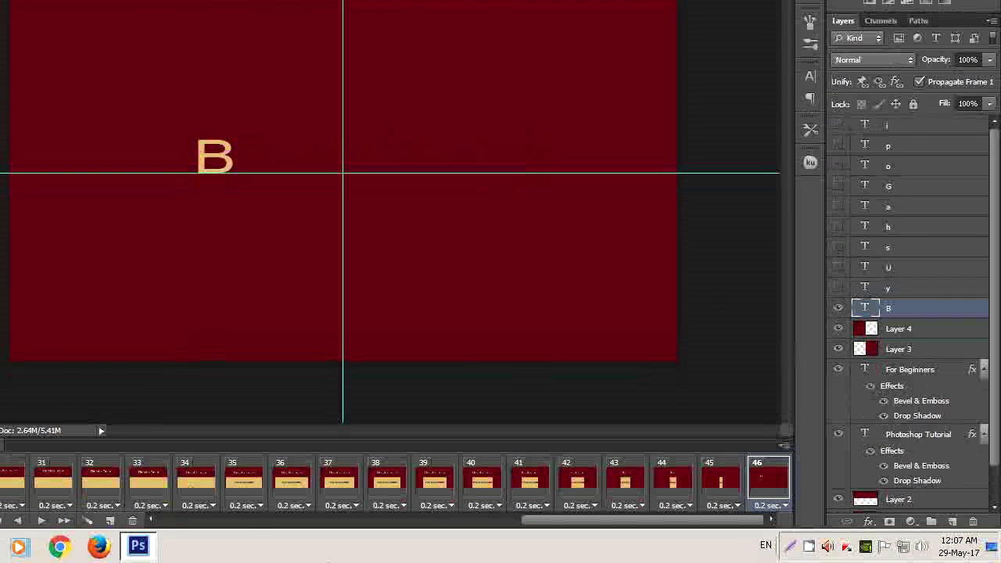
left_click(237, 522)
left_click(869, 288)
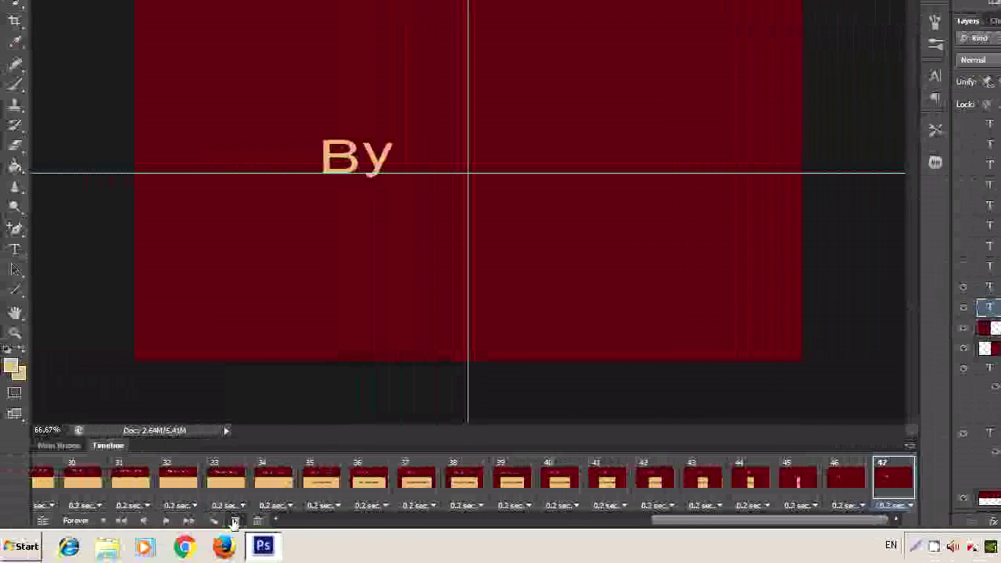
left_click(235, 522)
left_click(962, 267)
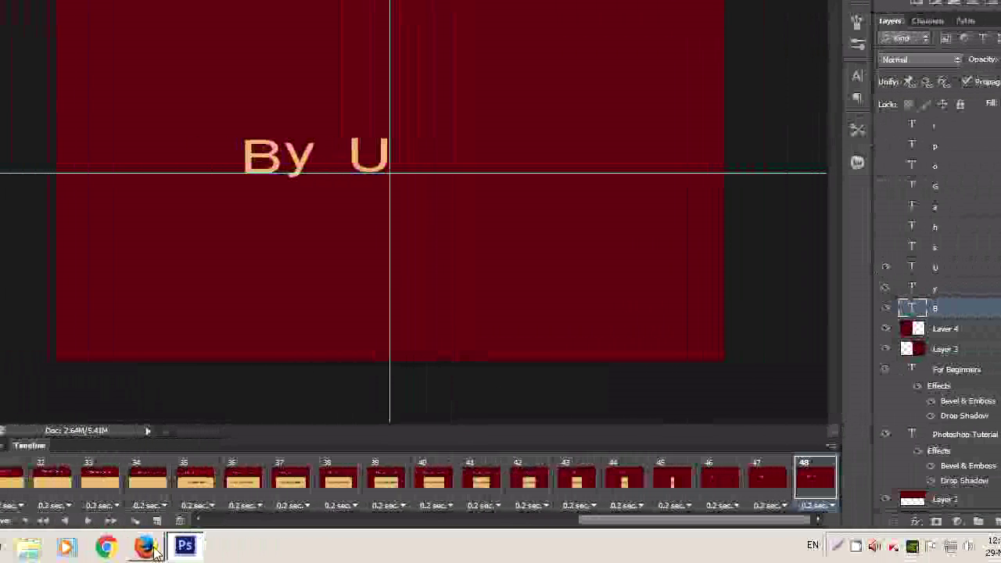
Step: Add frames revealing the byline letters 's', 'h' and 'a' one by one
left_click(134, 520)
left_click(854, 248)
left_click(252, 521)
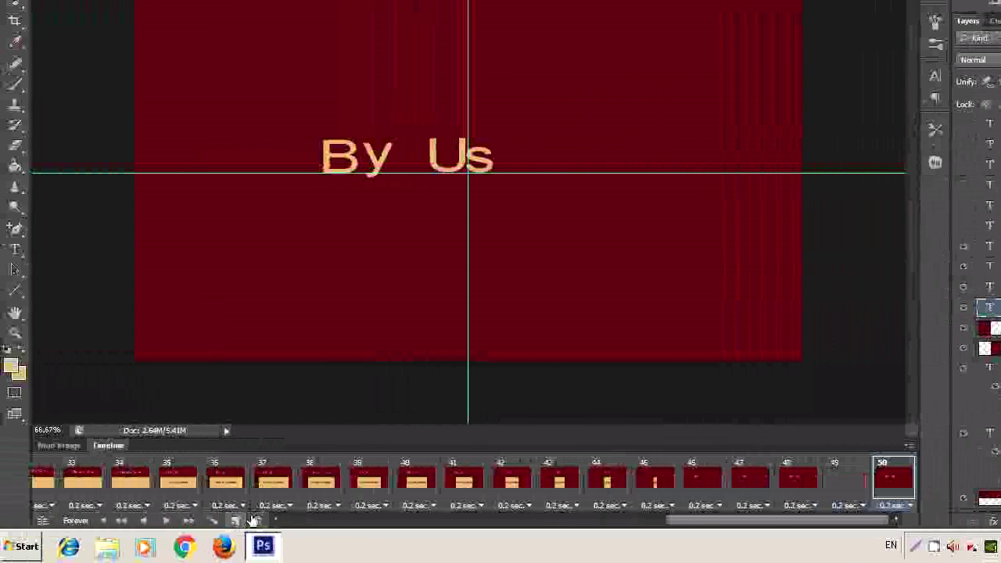
left_click(962, 226)
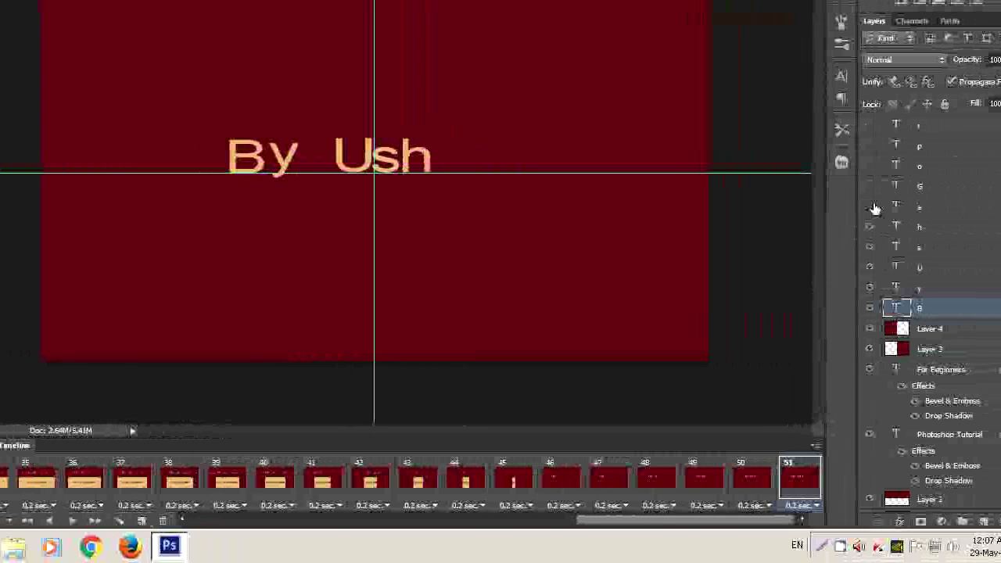
left_click(963, 206)
Step: Add frames revealing 'G', 'o', 'p' through frame 55, then select frame 1
left_click(141, 522)
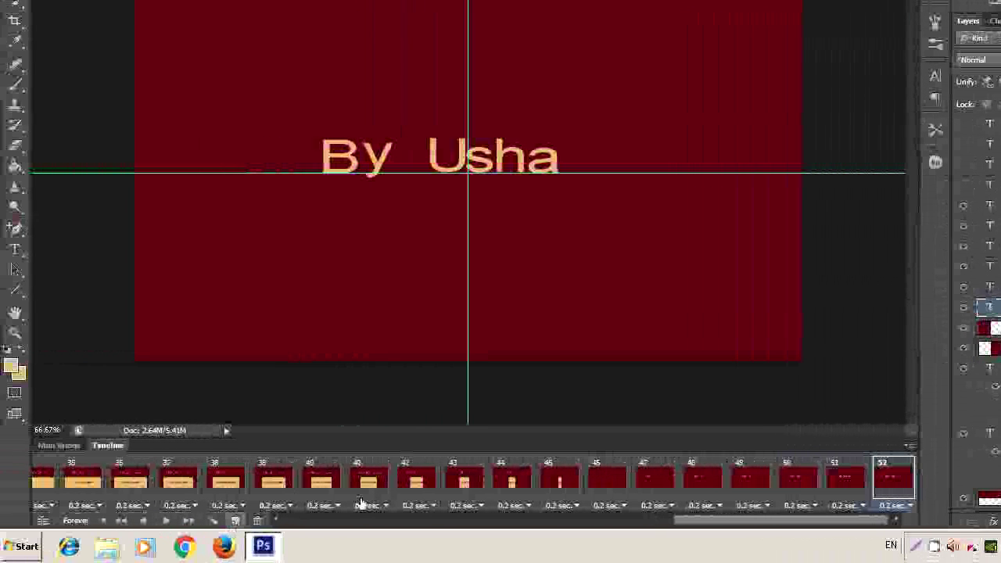
left_click(853, 186)
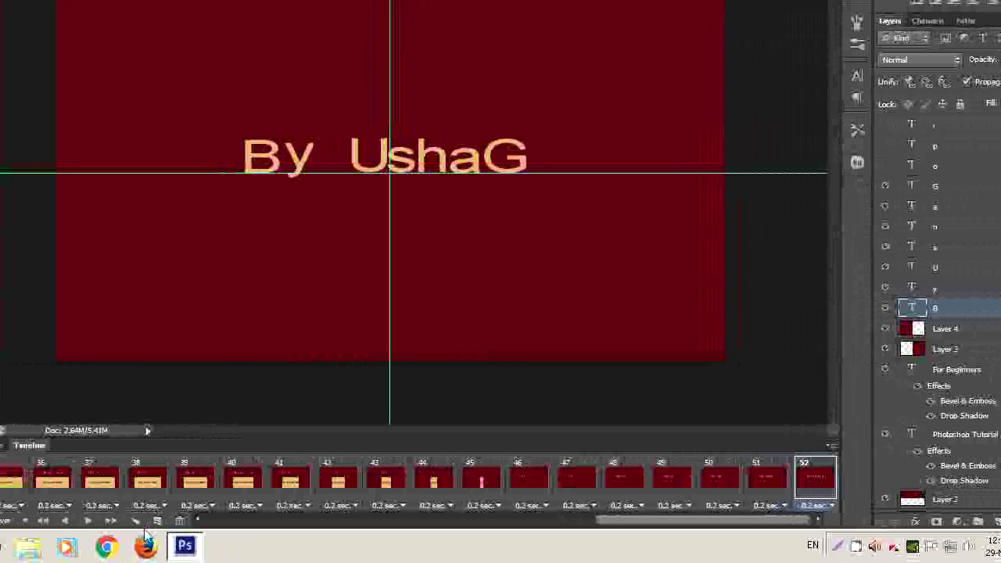
left_click(962, 165)
left_click(151, 522)
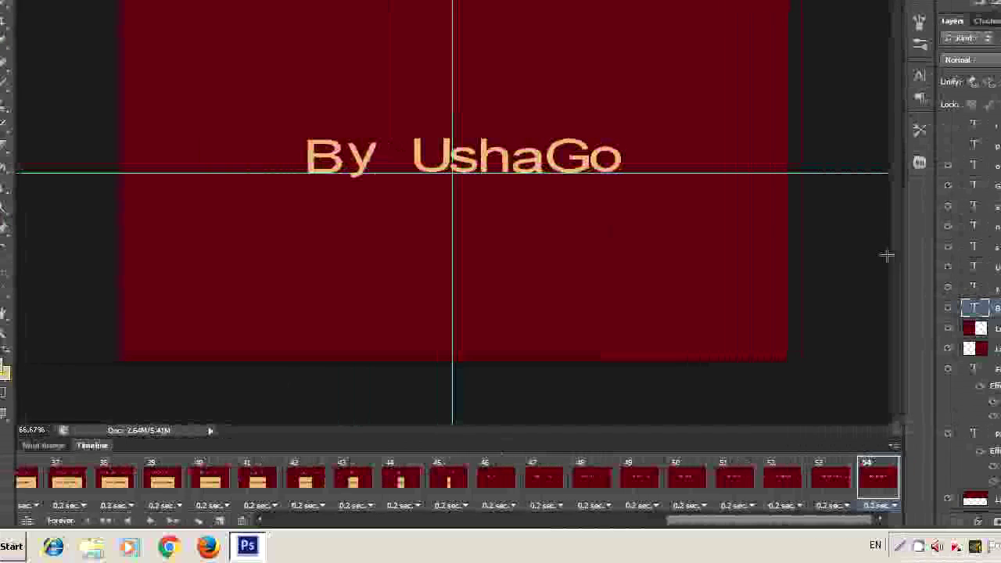
left_click(884, 145)
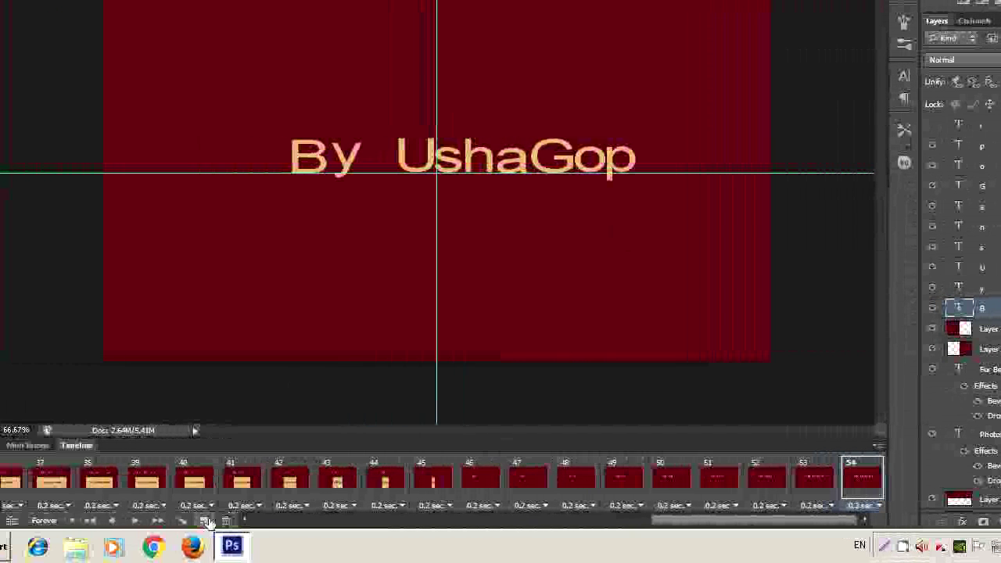
left_click(110, 519)
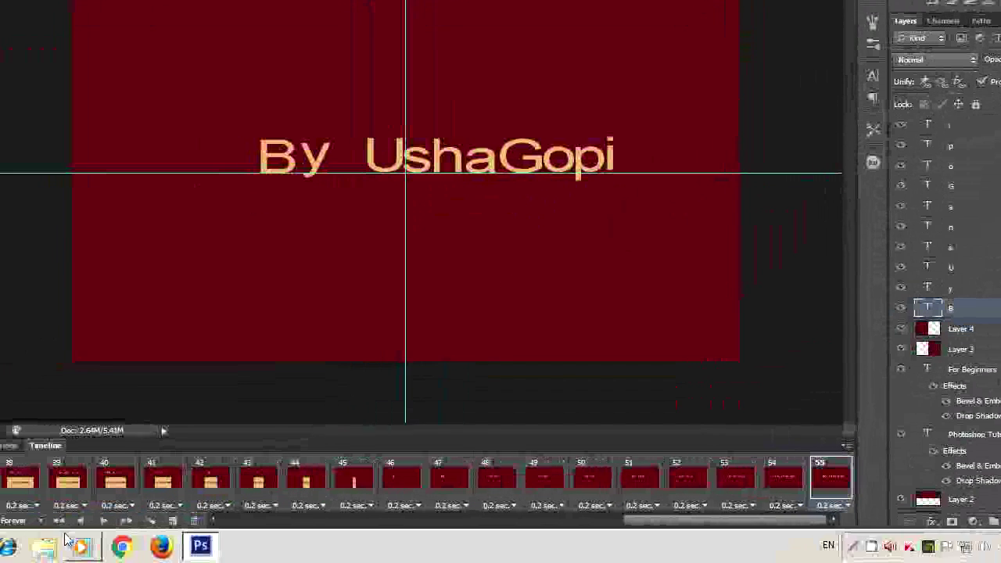
left_click(119, 521)
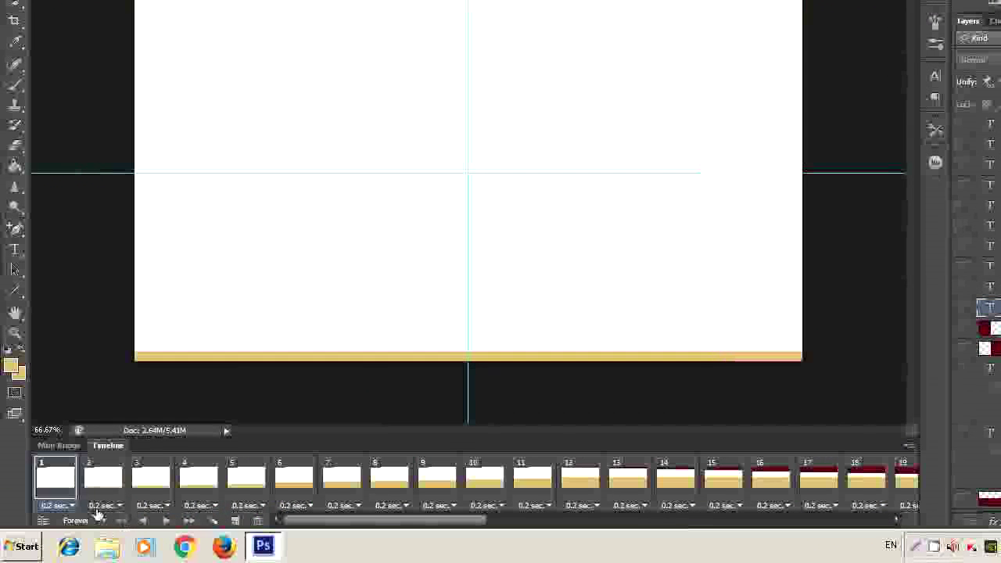
Step: Play the 55-frame animation from frame 1 to preview the block, panels and byline
left_click(168, 521)
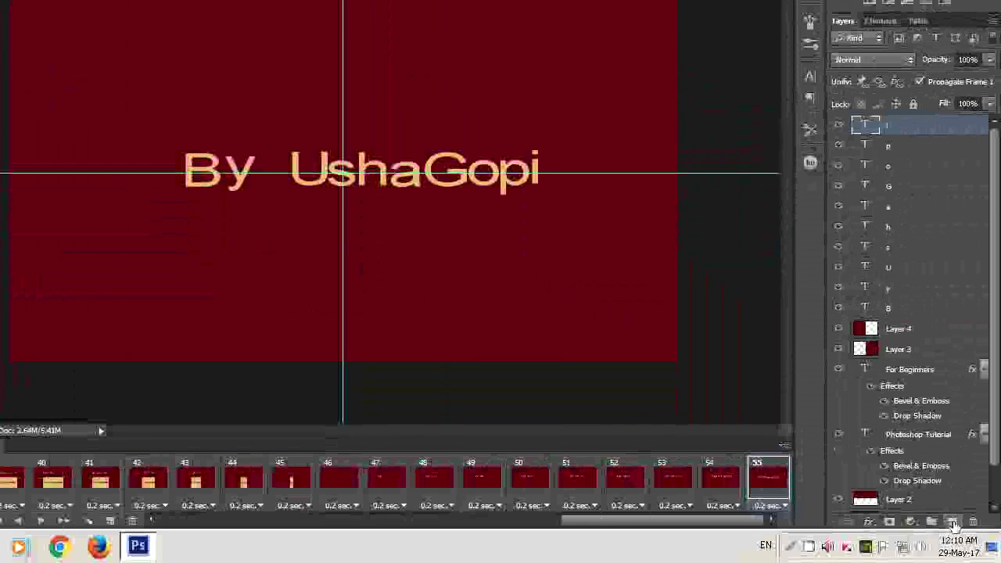
Step: On a new layer, stamp a 650 px ornamental divider above the byline; add another layer
left_click(949, 522)
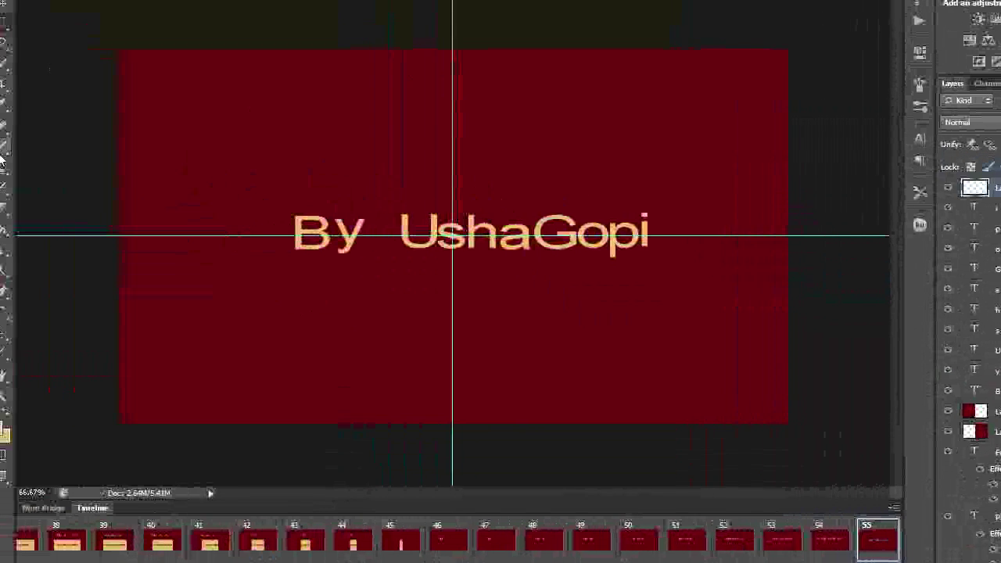
key("b")
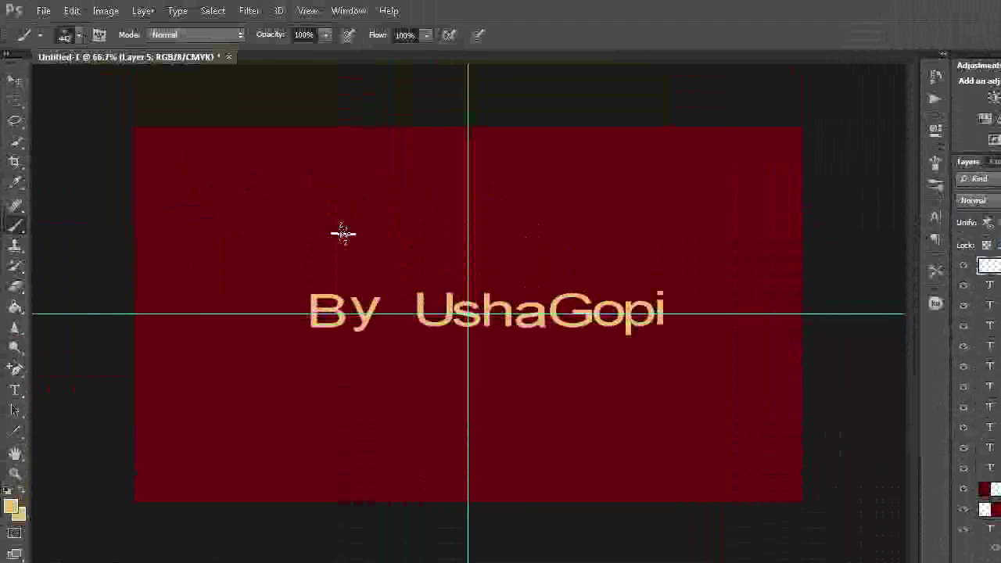
left_click(79, 36)
type("650")
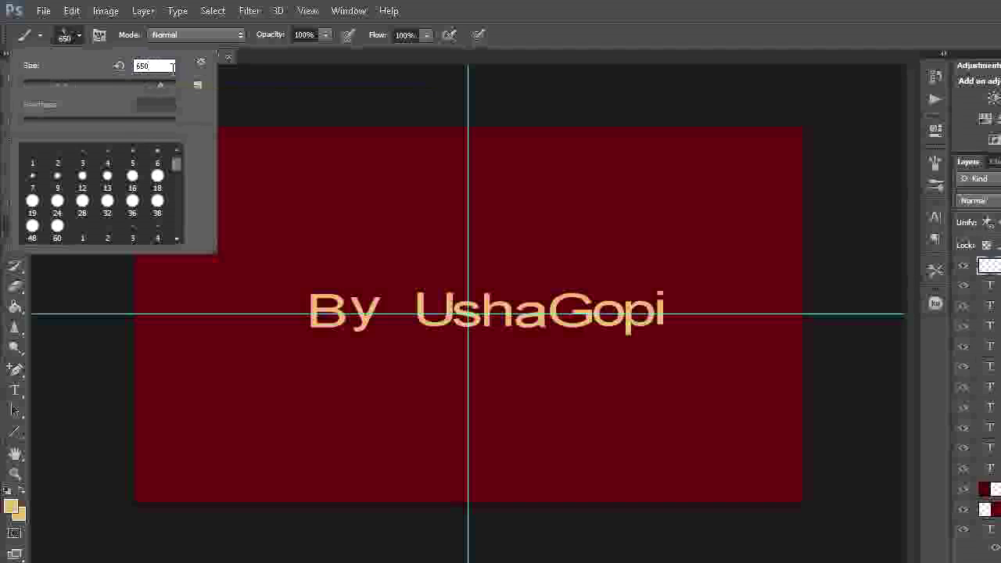
key("Return")
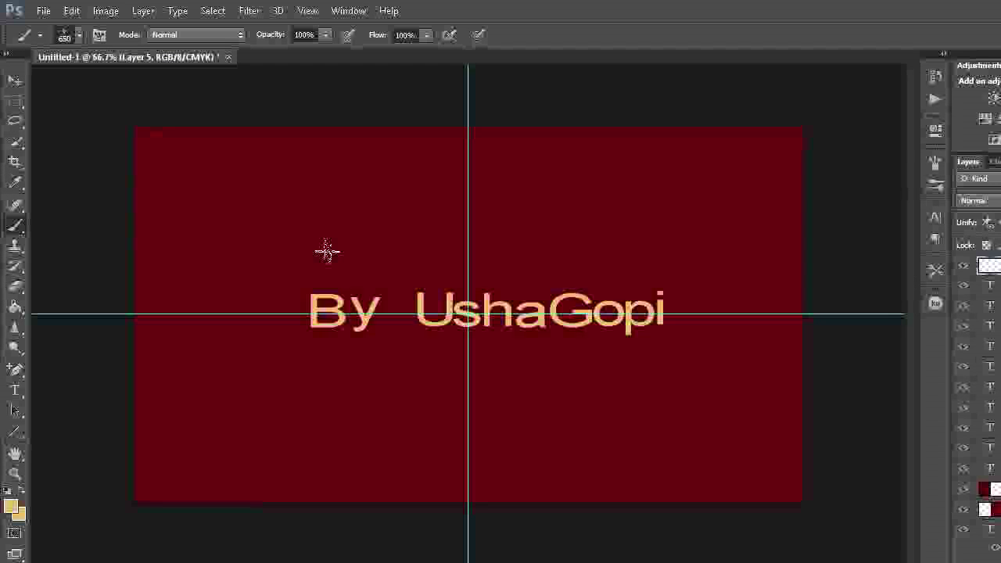
left_click(326, 252)
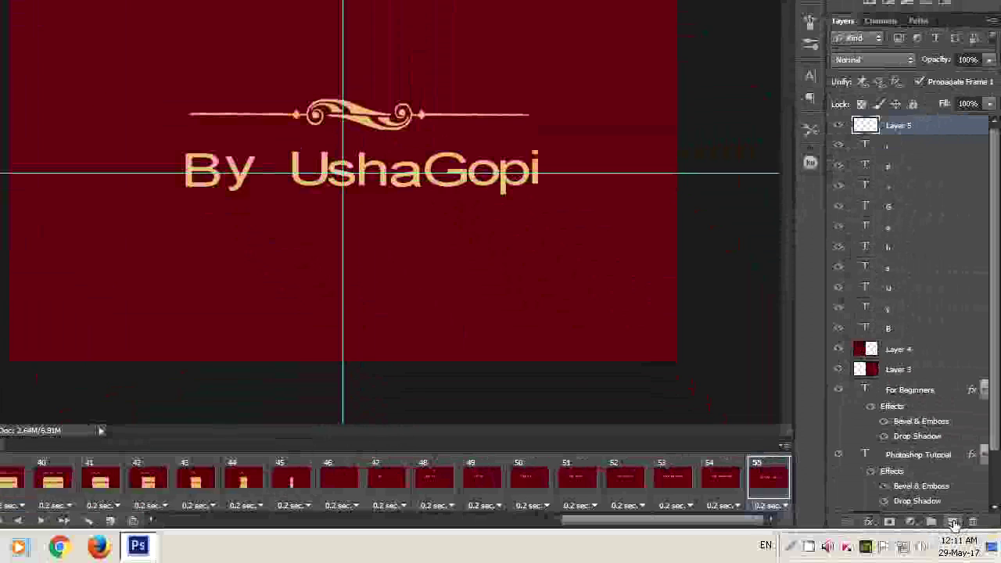
left_click(953, 522)
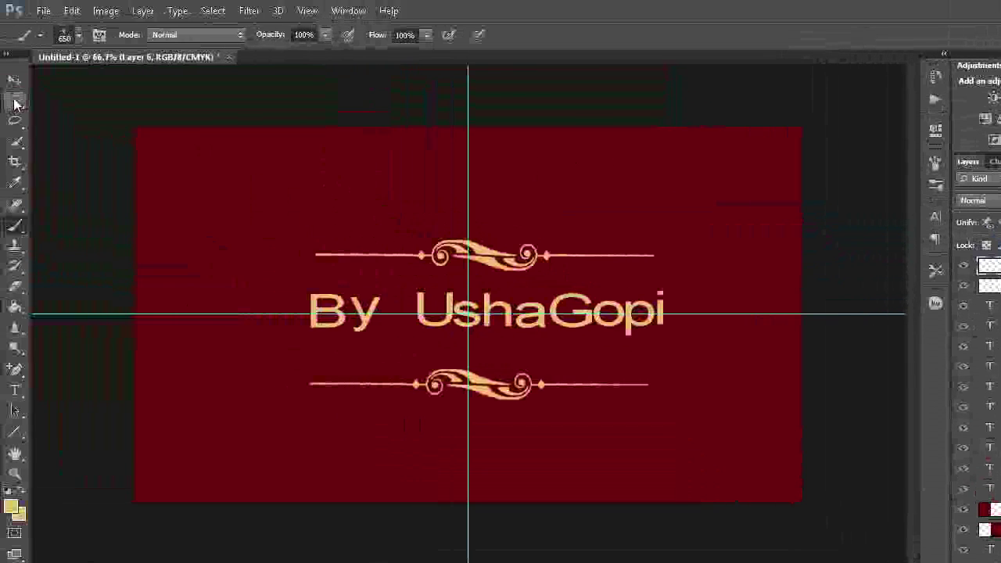
Step: Hide both ornament layers, then add frame 56 showing the top and frame 57 the bottom one
left_click(2, 109)
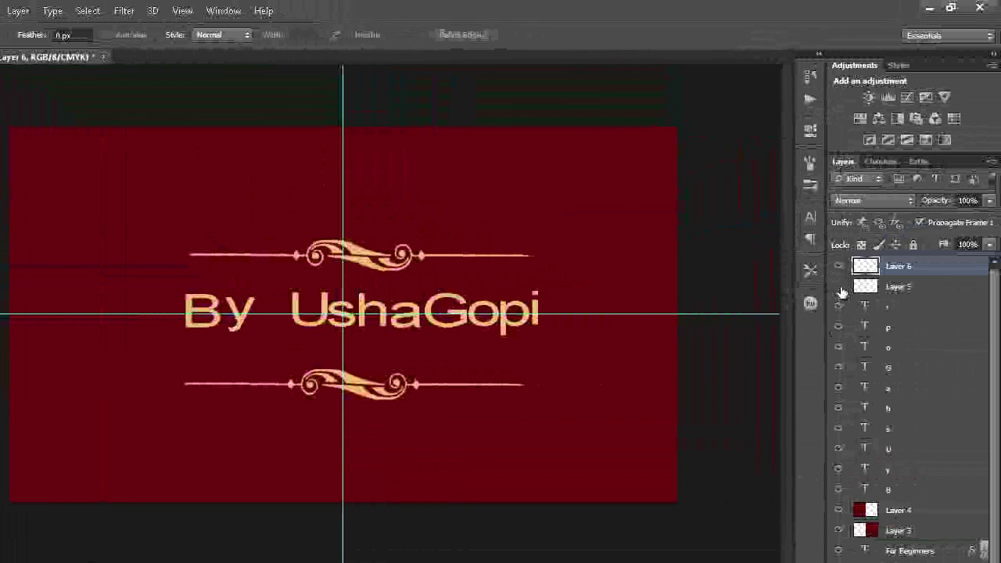
left_click(837, 265)
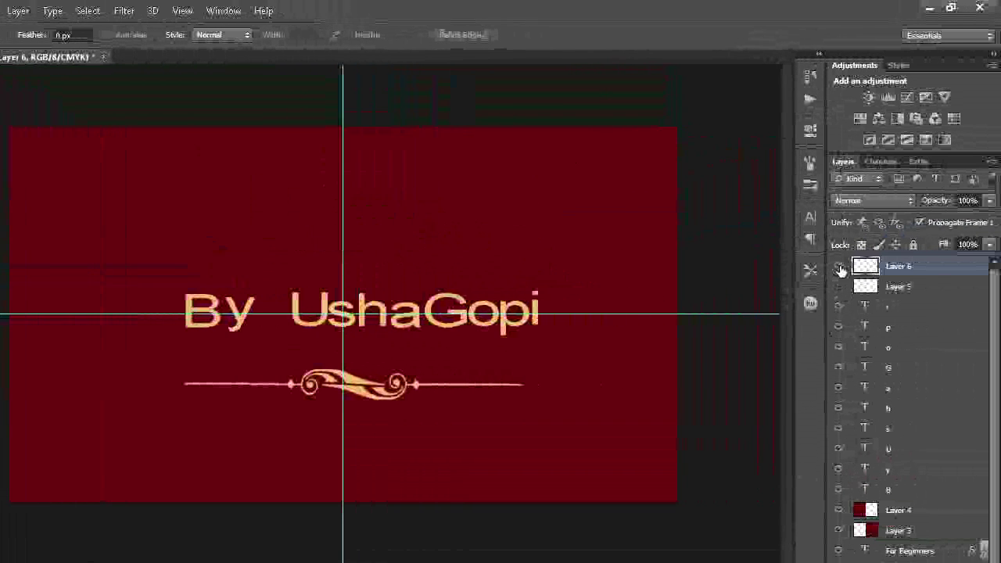
left_click(837, 287)
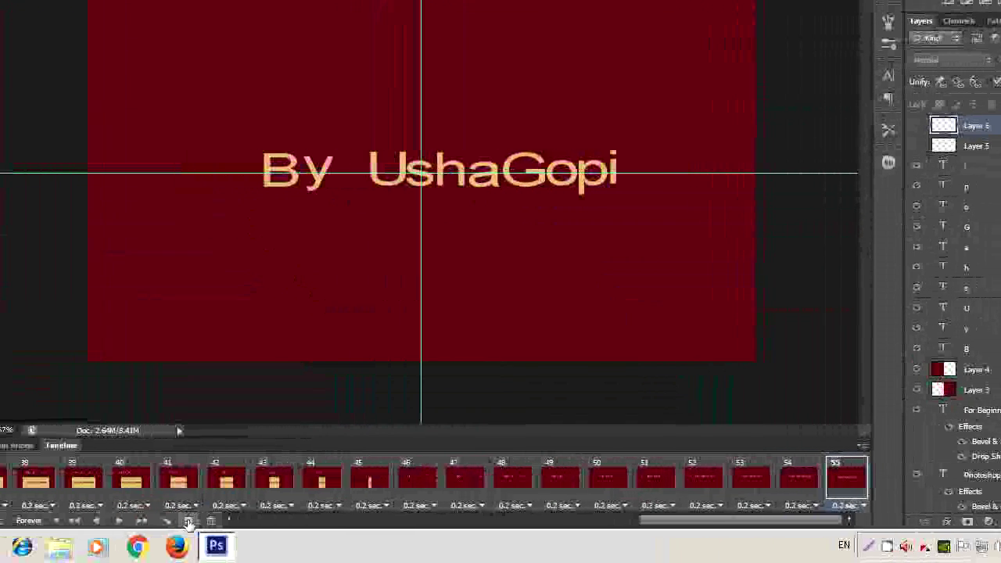
left_click(188, 522)
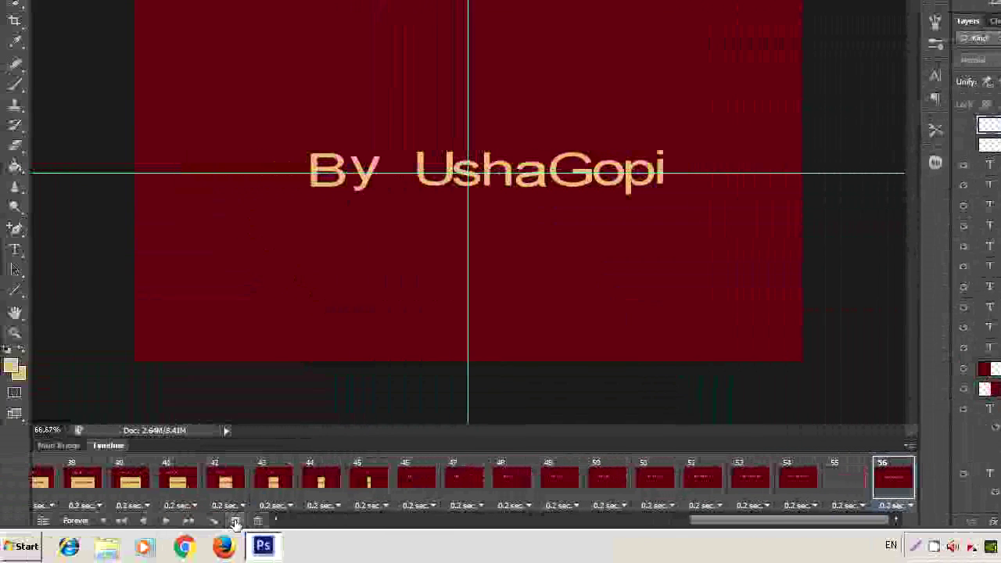
left_click(838, 176)
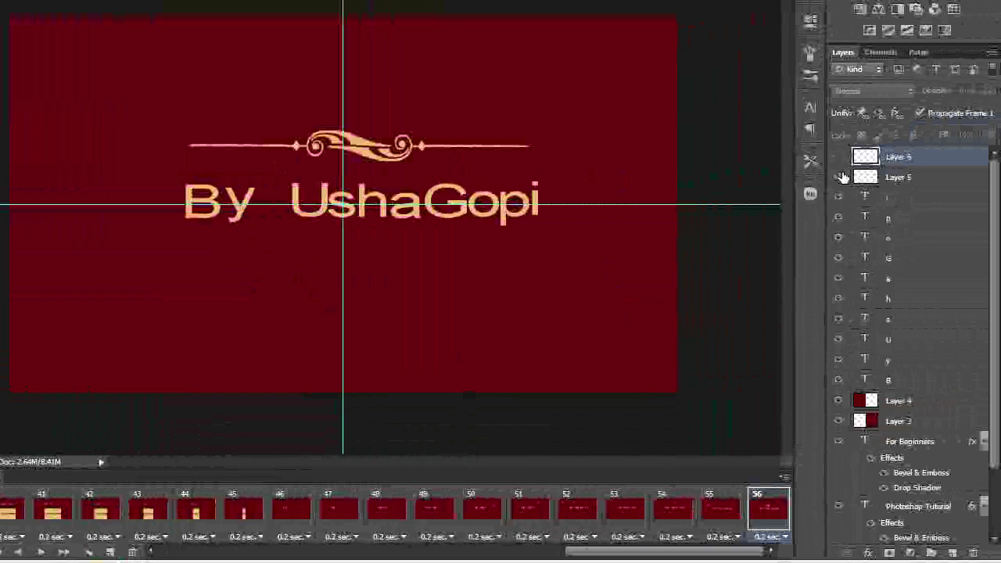
left_click(235, 521)
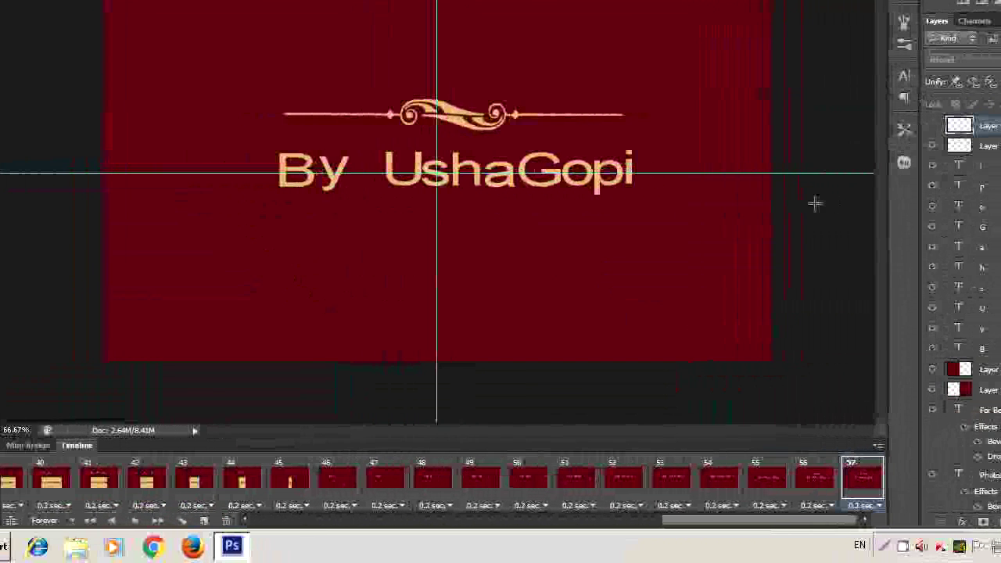
left_click(837, 141)
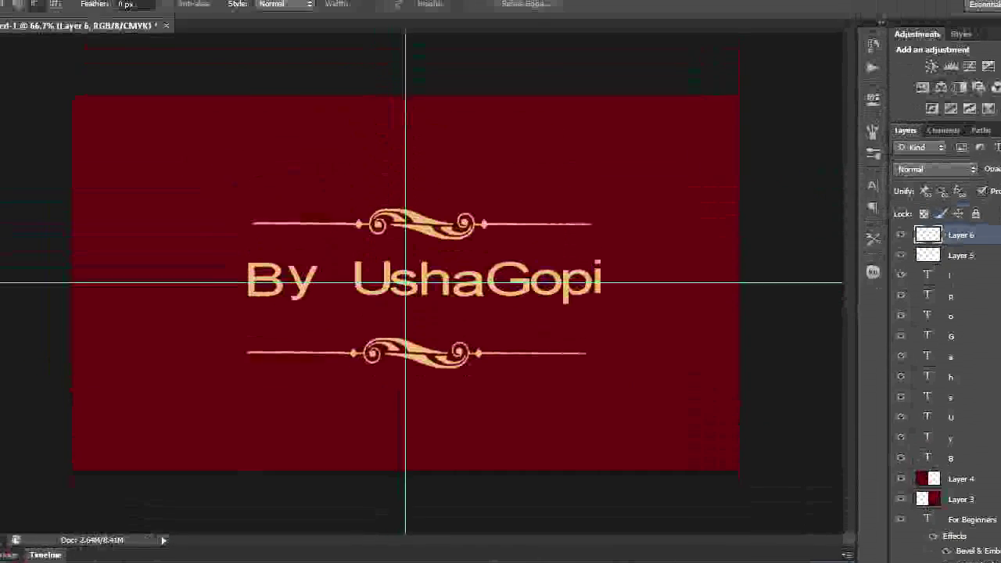
Step: Clear all guides and play the finished animation from frame 1
left_click(260, 11)
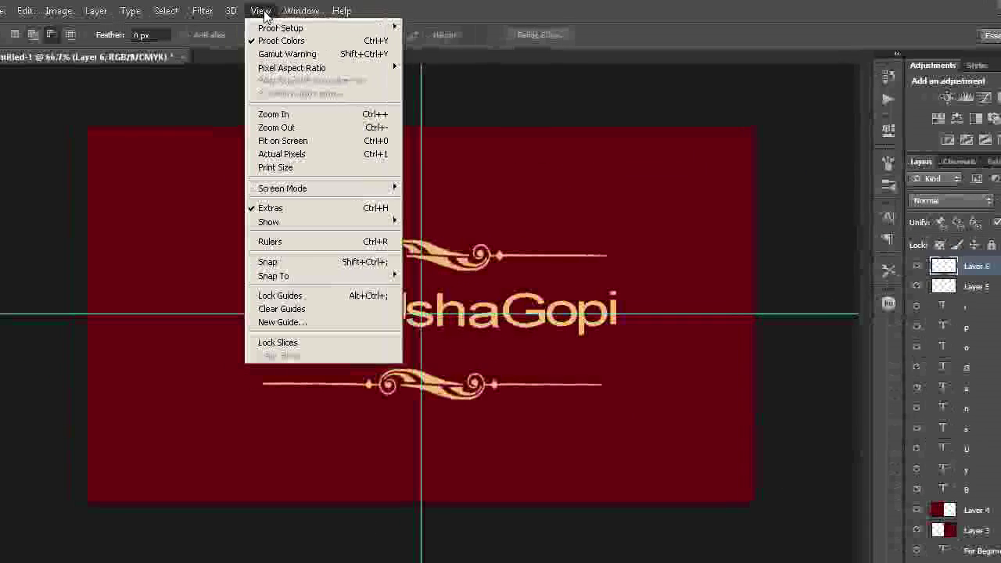
left_click(289, 311)
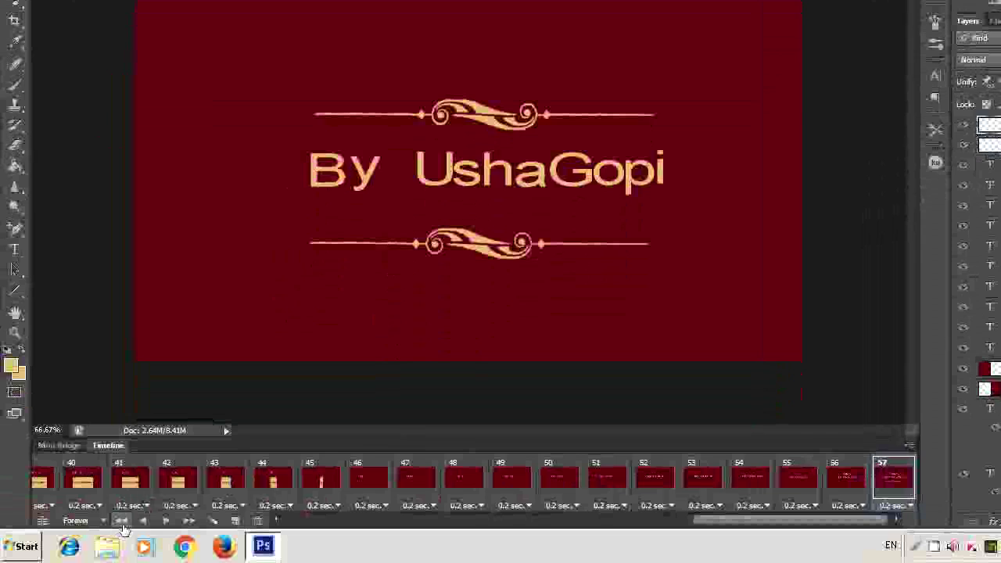
left_click(122, 523)
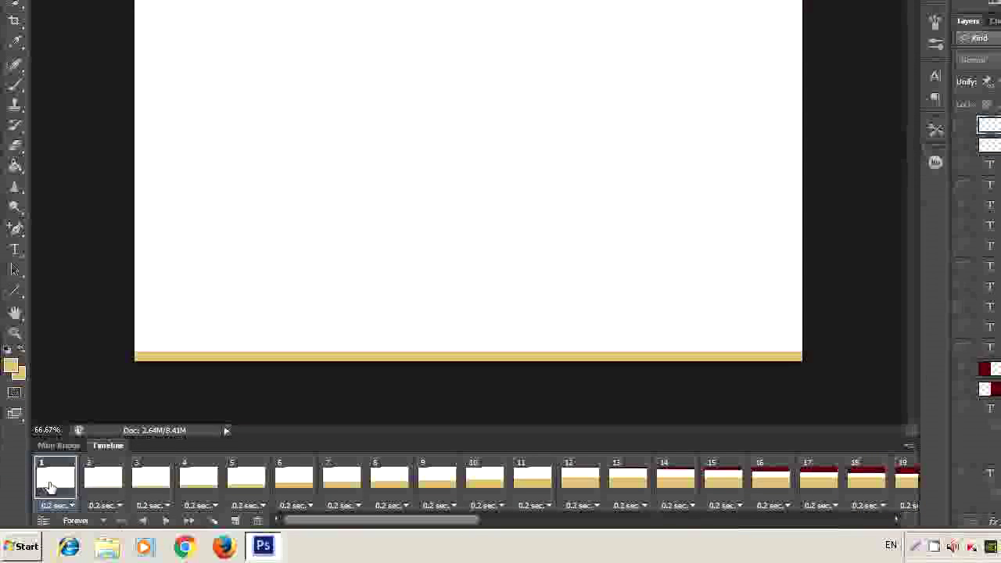
left_click(165, 521)
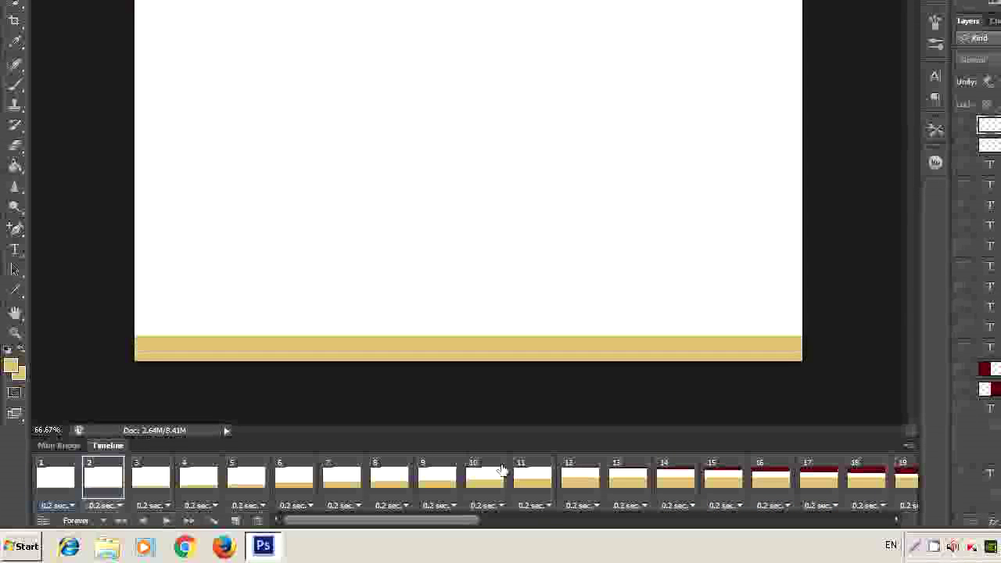
Step: Select the last frame, 57, and open the File menu for exporting
mouse_move(435, 522)
left_mouse_down()
mouse_move(748, 557)
mouse_move(743, 527)
left_mouse_up()
left_click(769, 478)
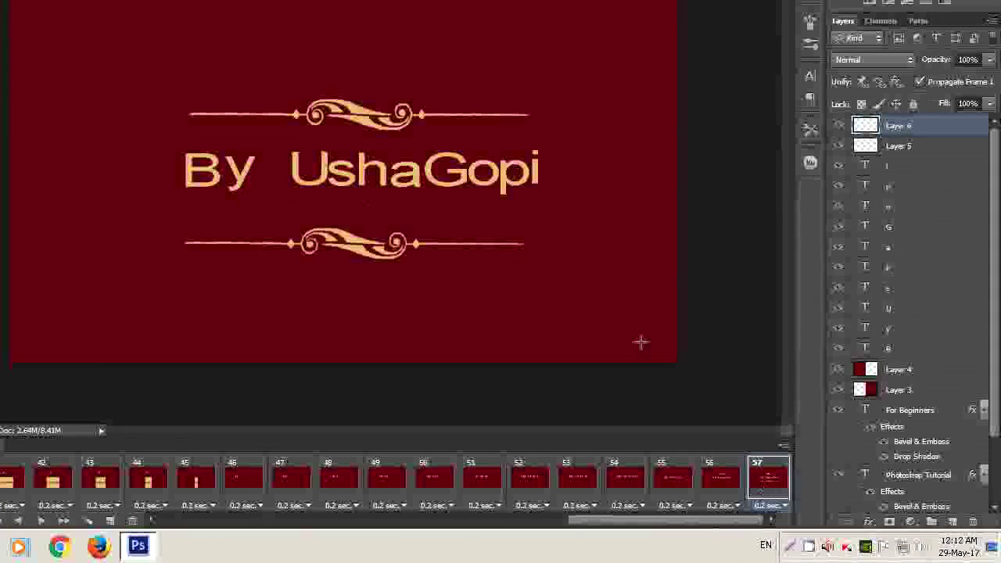
left_click(44, 11)
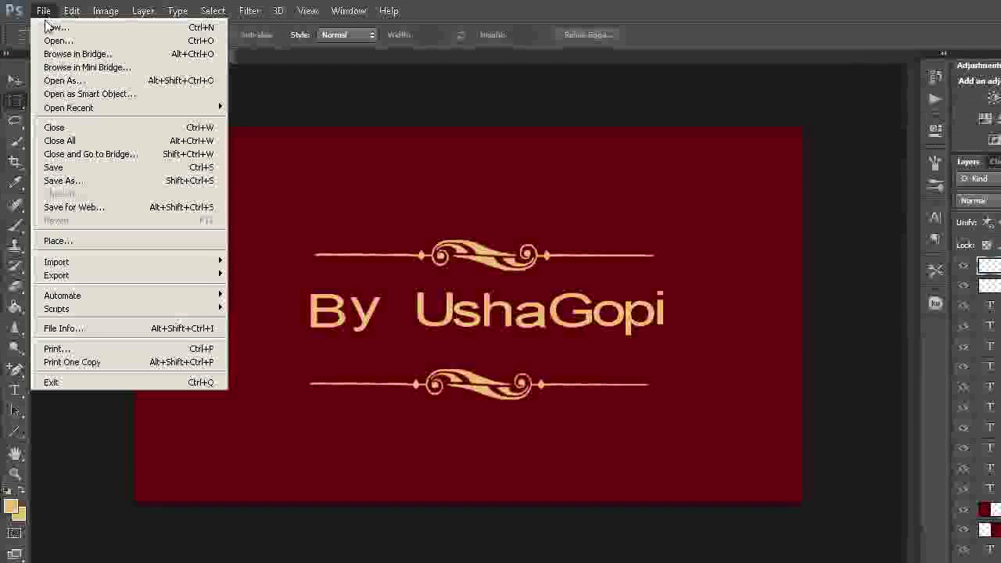
mouse_move(57, 275)
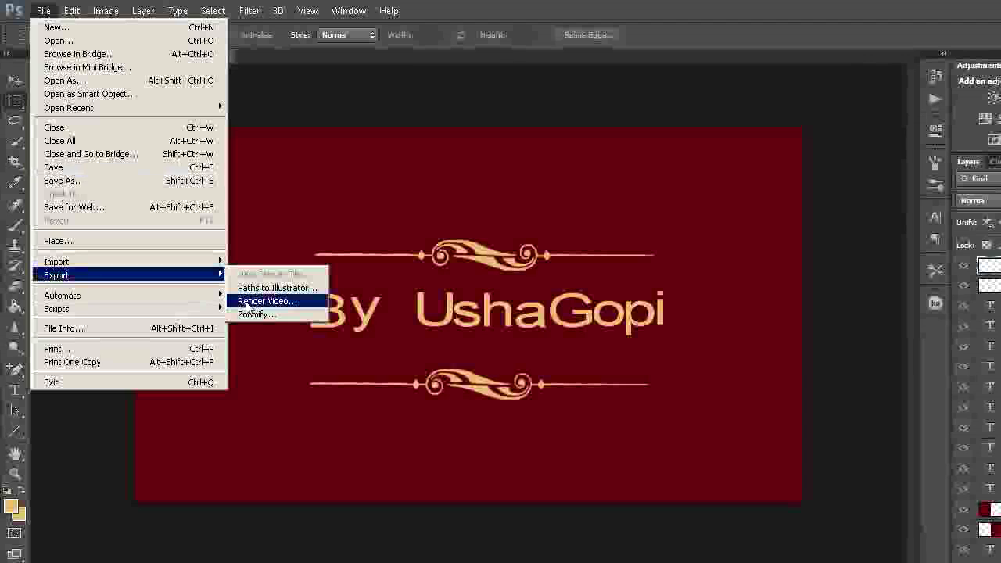
Step: Dismiss the File menu without exporting, leaving frame 57's ornamented byline showing
left_click(94, 414)
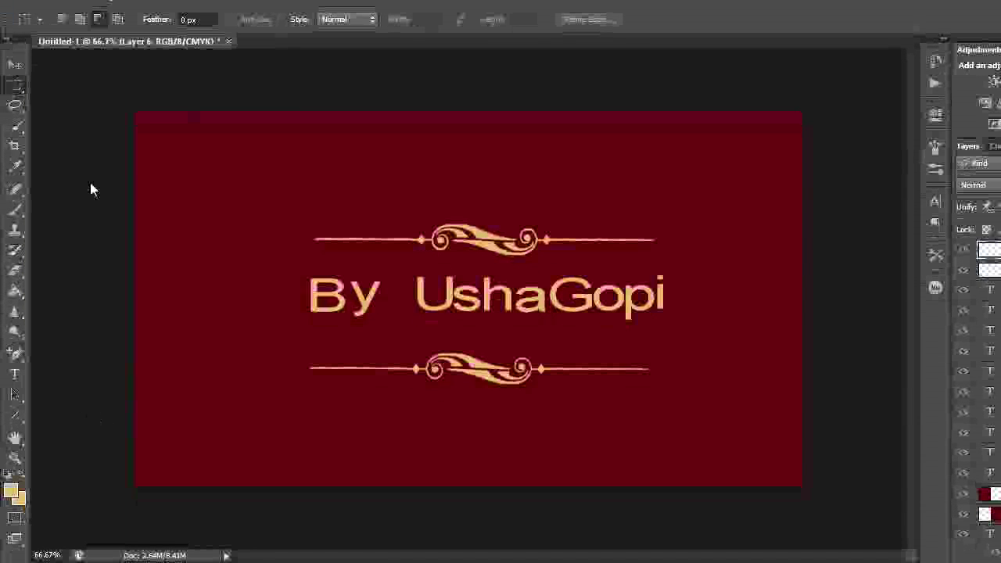